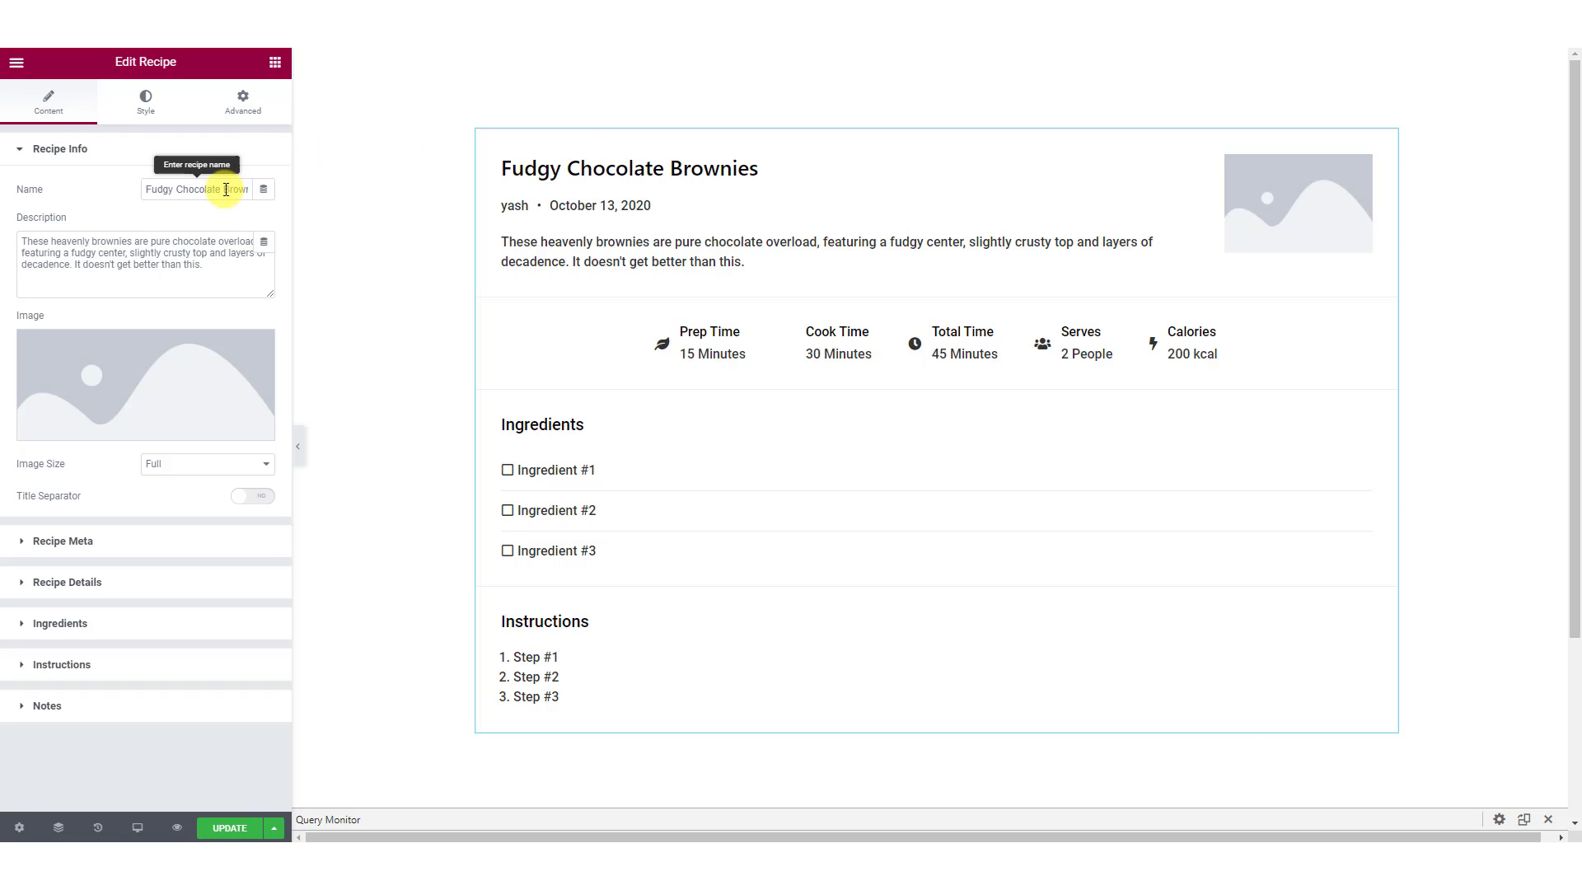
Name the recipe "STRAWBERRY LIME MOJITO MOCKTAIL" and replace its description with the paragraph about a virgin strawberry lime mojito for parties
left_click_drag(224, 190, 75, 191)
type("STRAWBERRY LIME MOJITO MOCKTAIL")
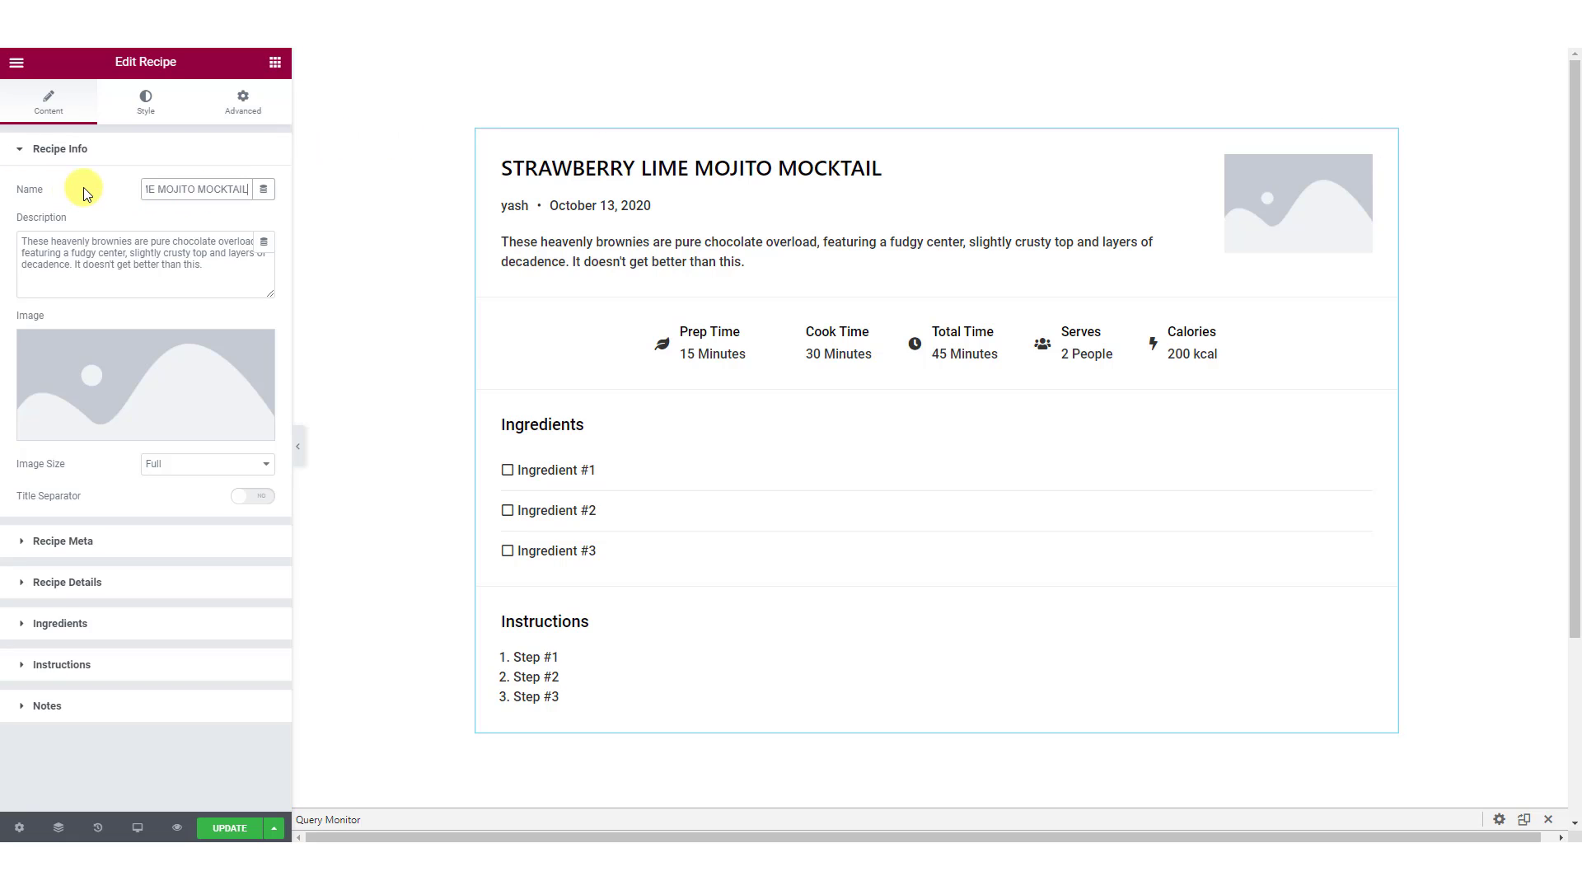
left_click(121, 191)
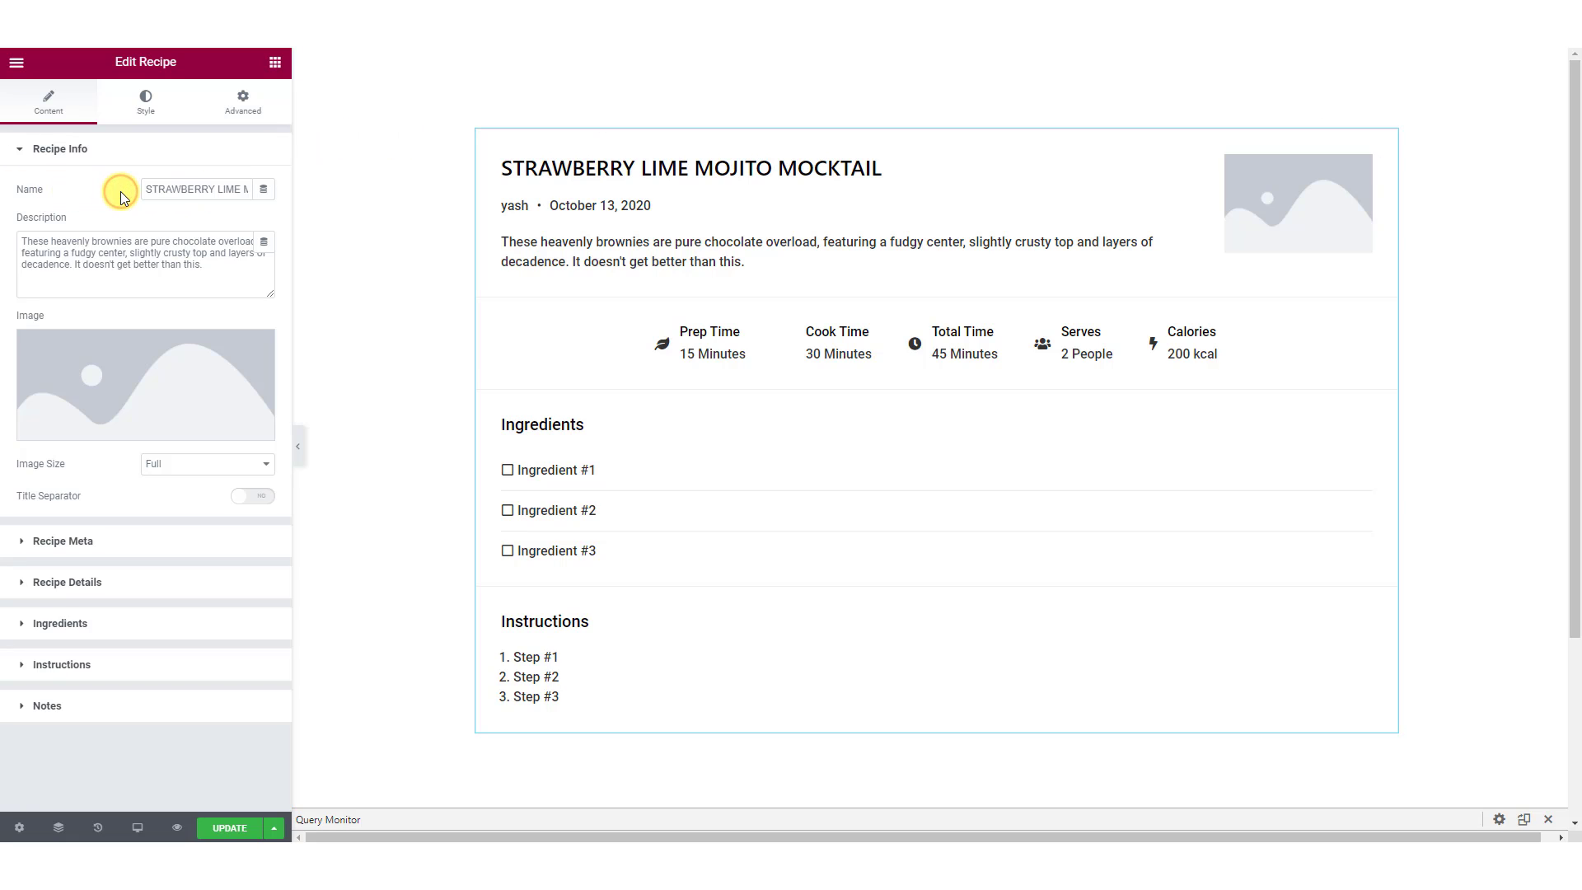
triple_click(108, 273)
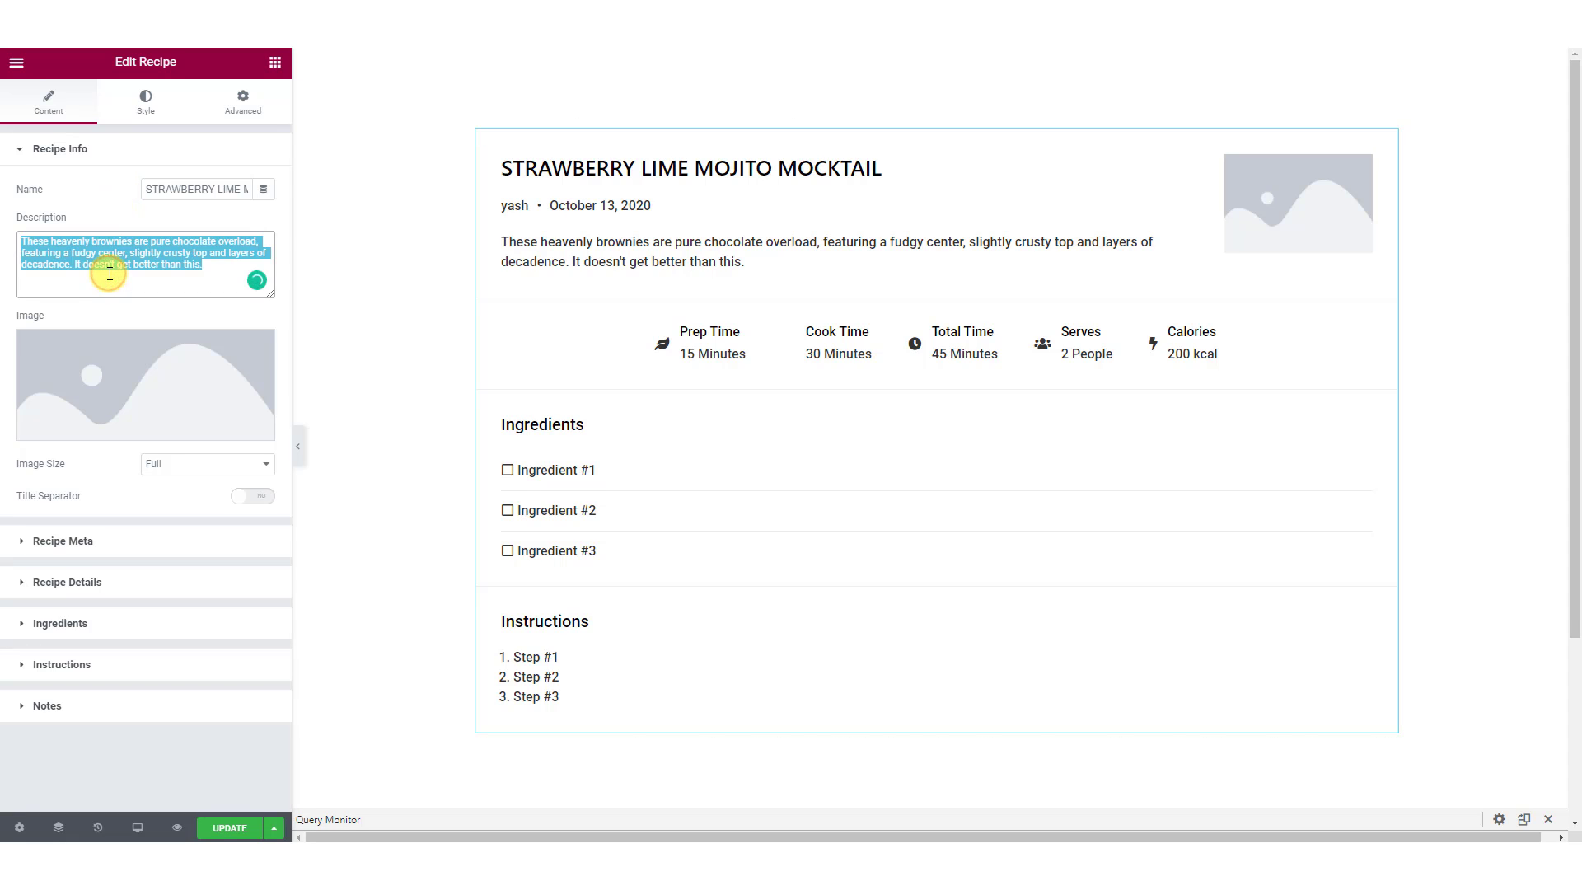
type("No matter what time of year you’re hosting a party, it’s nice to have a virgin drink option for people who don’t drink alcohol. This virgin strawberry lime mojito is exactly what you need! Not only is it beautiful to look at, it’s refreshing and tastes AH-MAZING!!")
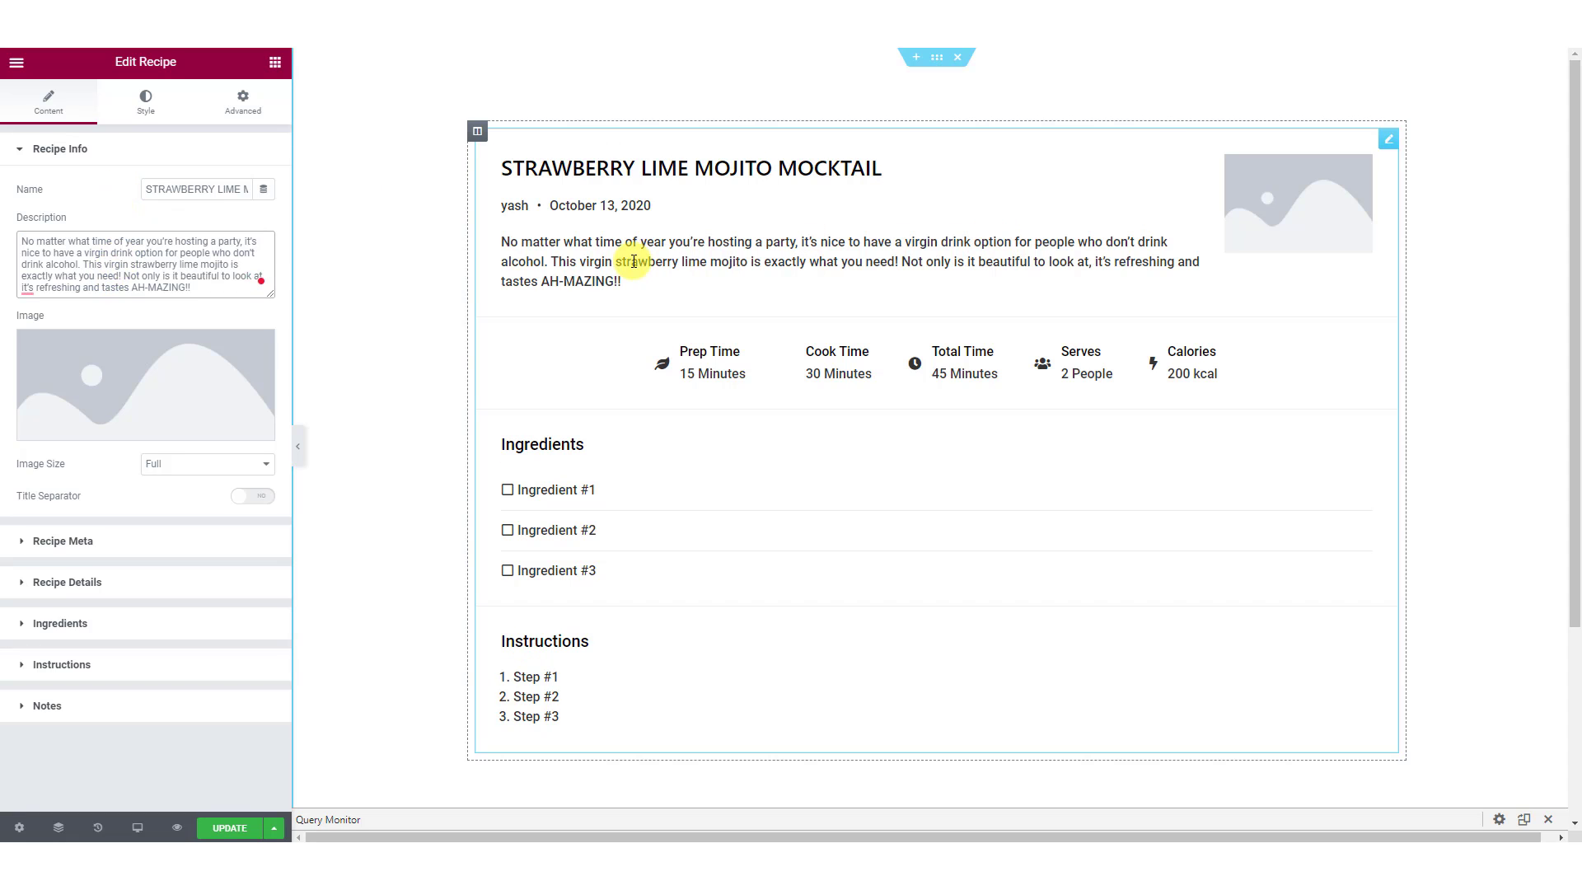
Insert img4.png from the media library as the recipe image and look at the available image sizes
left_click(124, 405)
left_click(91, 262)
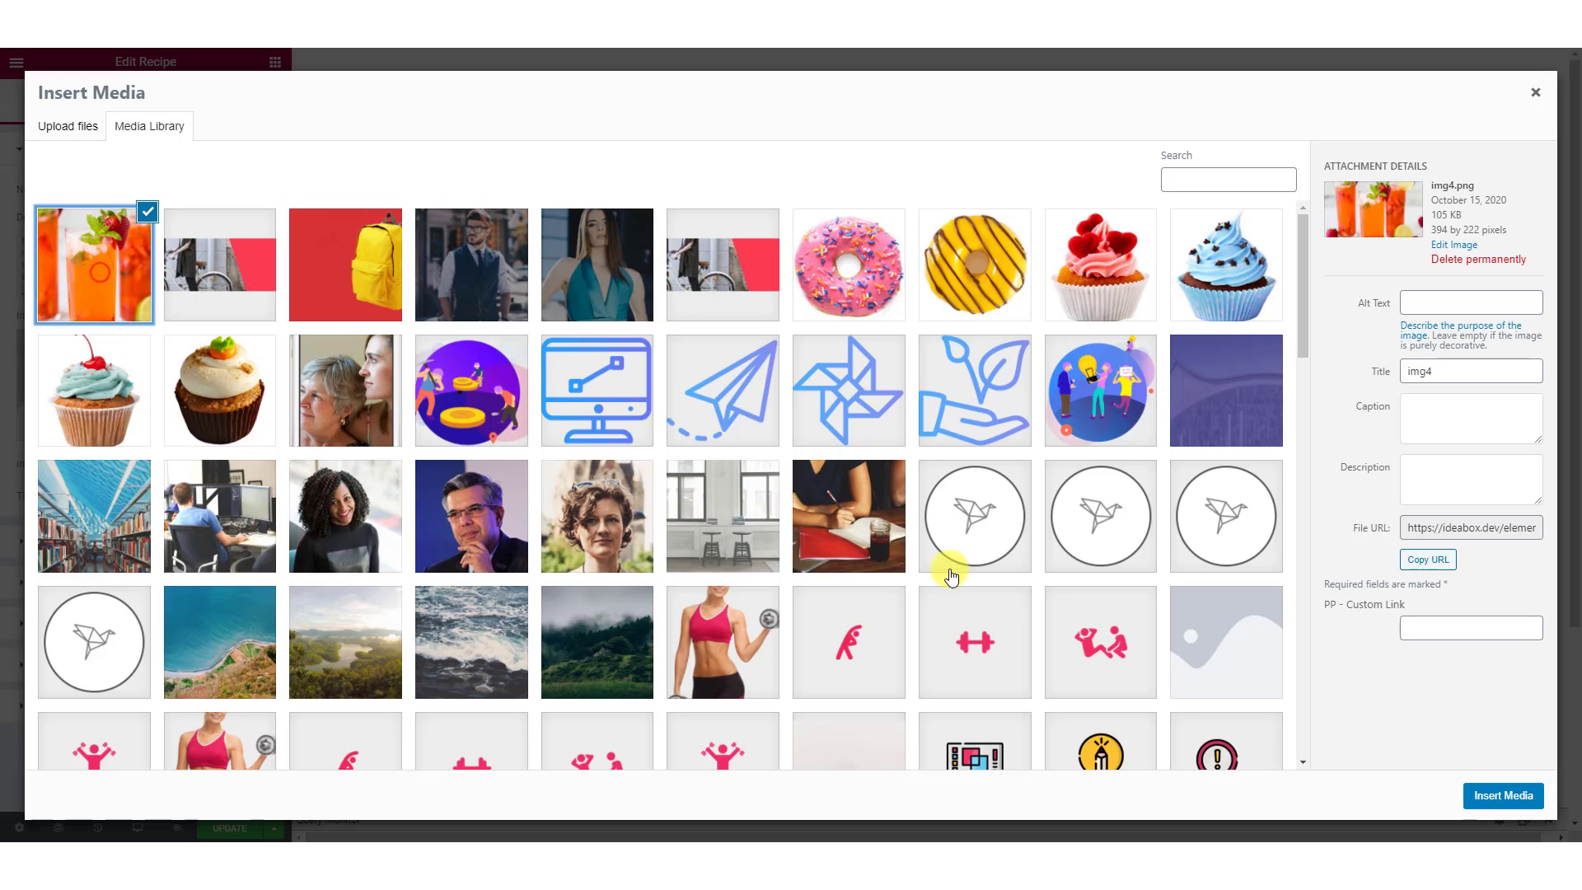
left_click(1528, 796)
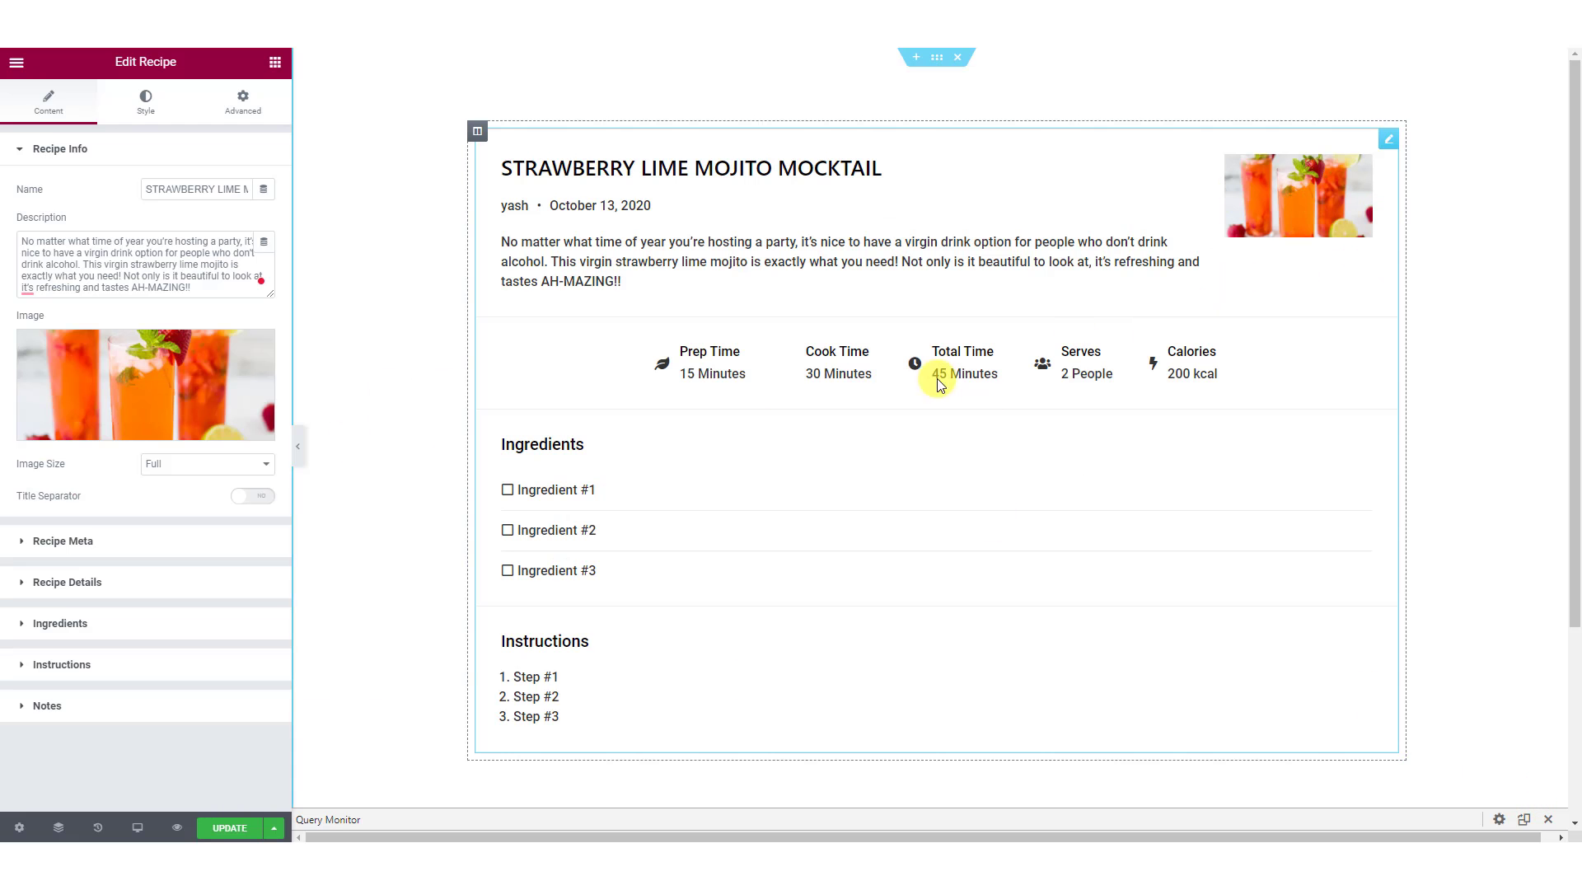
left_click(166, 462)
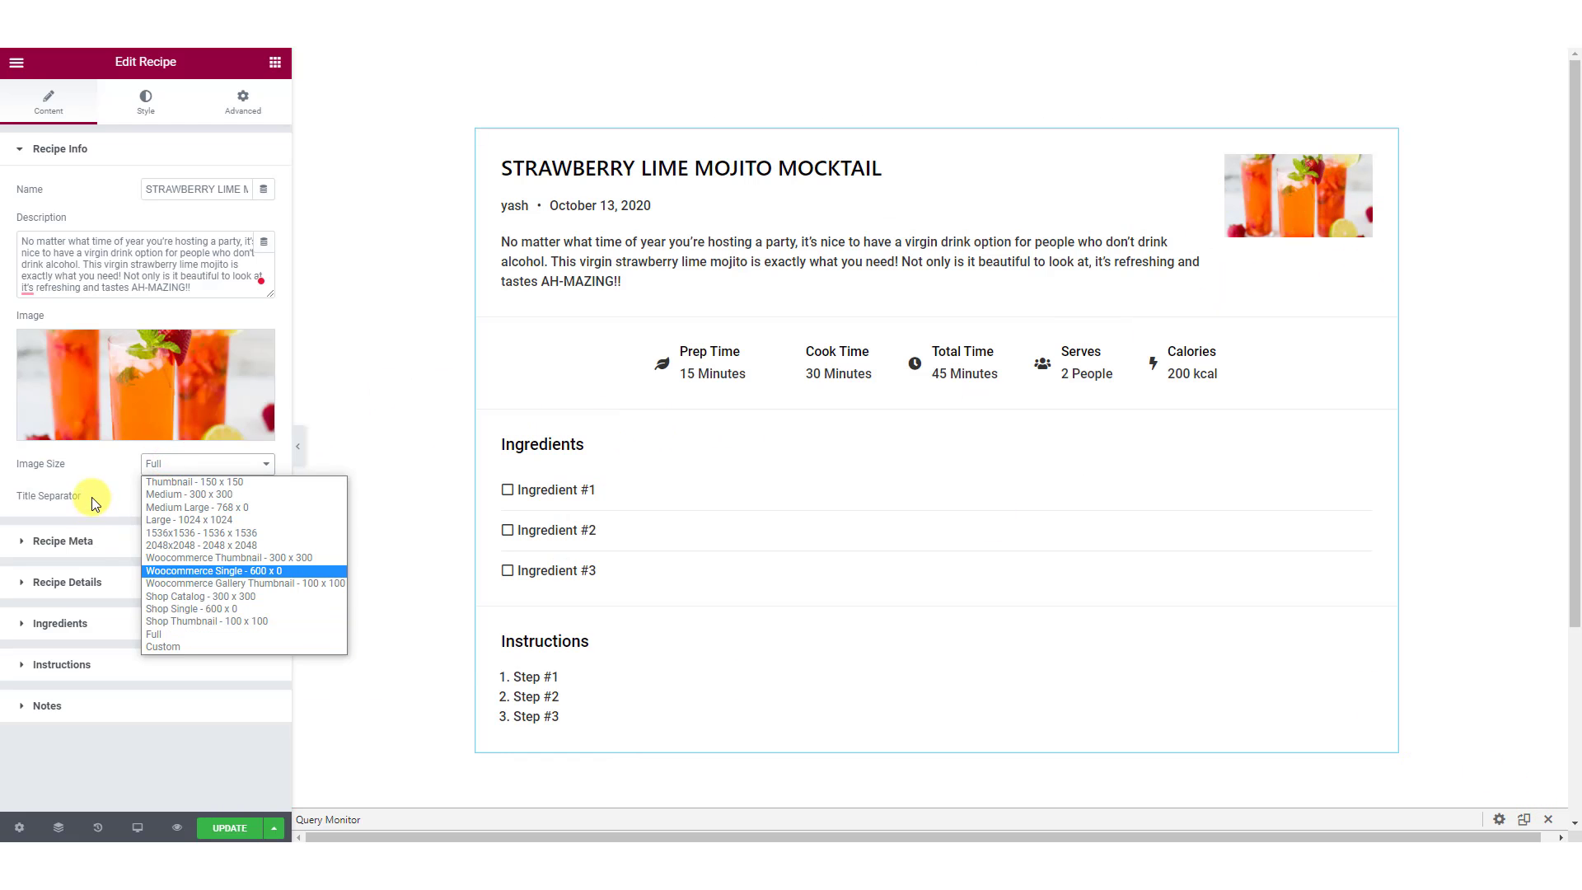
Hide the author and the date in the recipe meta
left_click(98, 538)
left_click(101, 537)
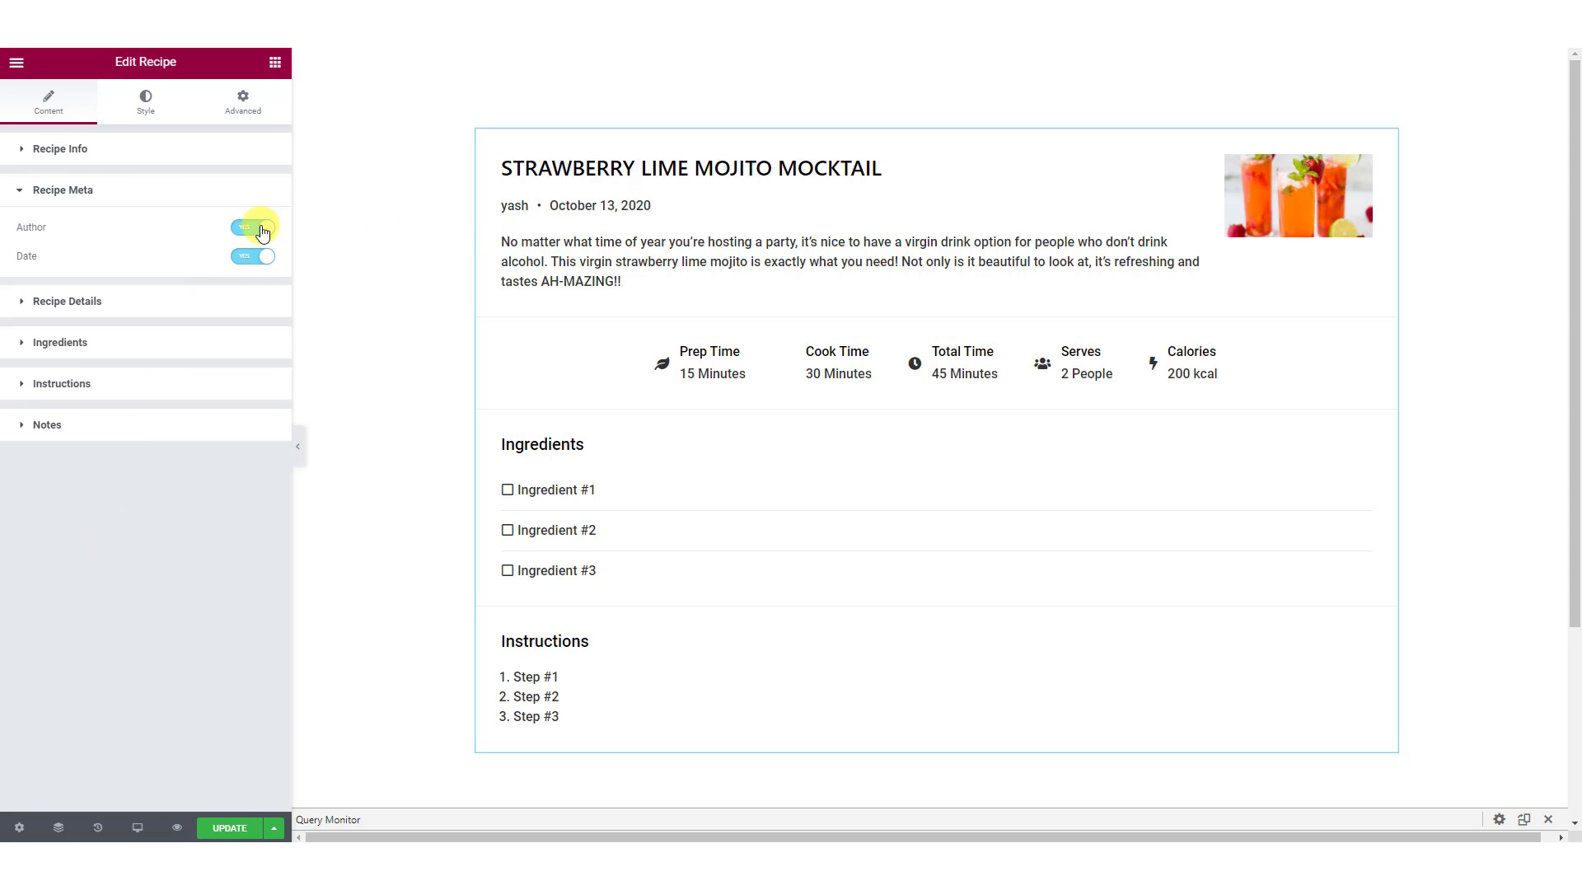
left_click(252, 256)
Set the recipe details to prep time 20, cook time 10, total time 30, servings 4 and calories 100
left_click(117, 303)
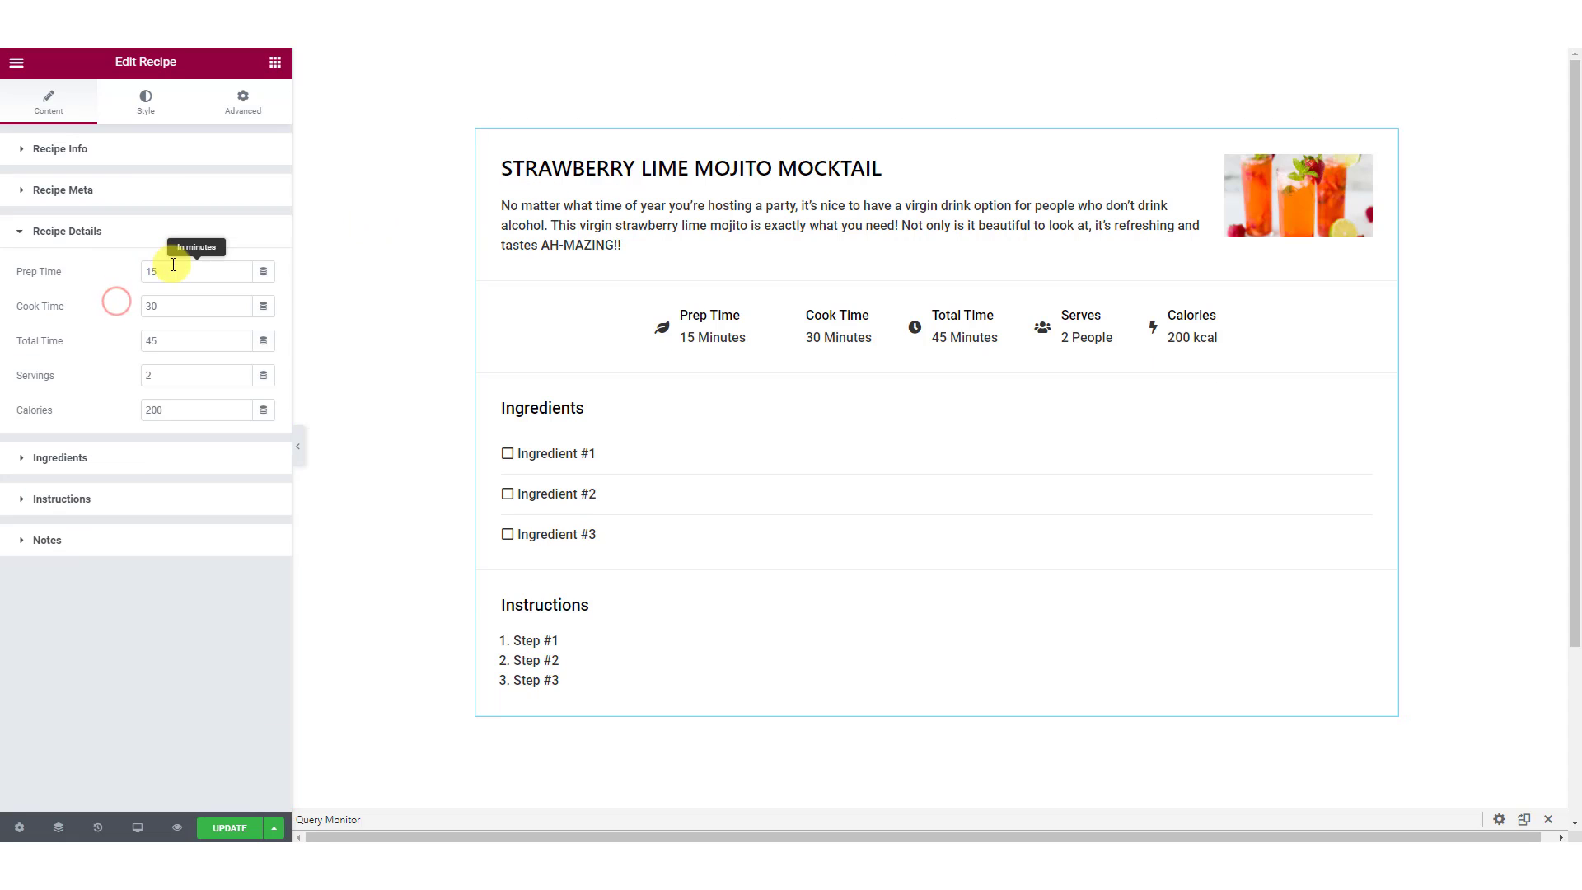
type("20")
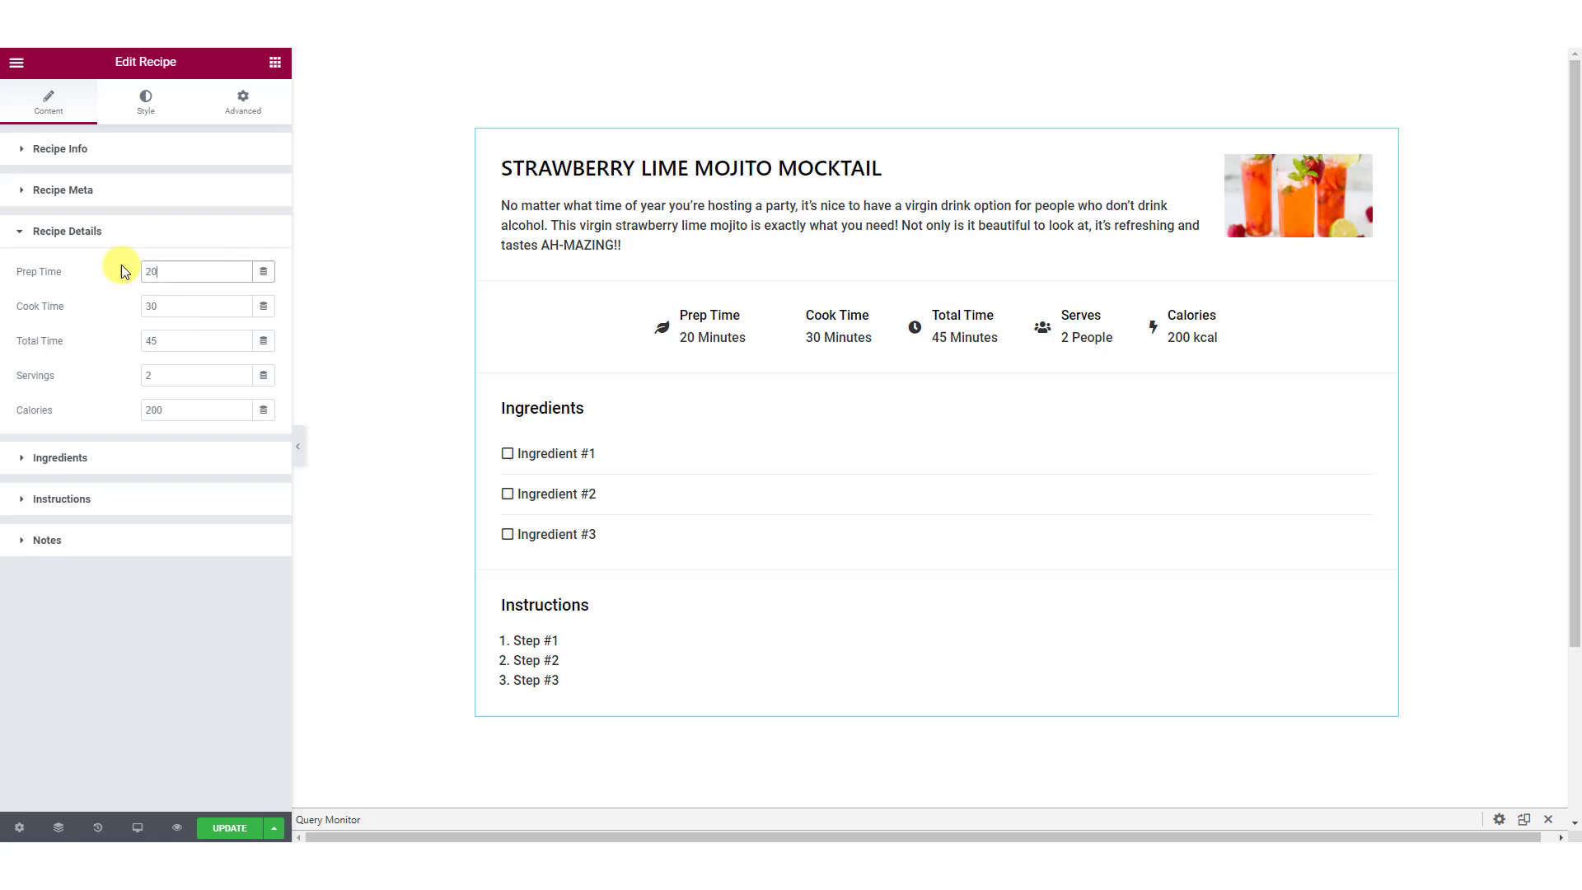
double_click(169, 347)
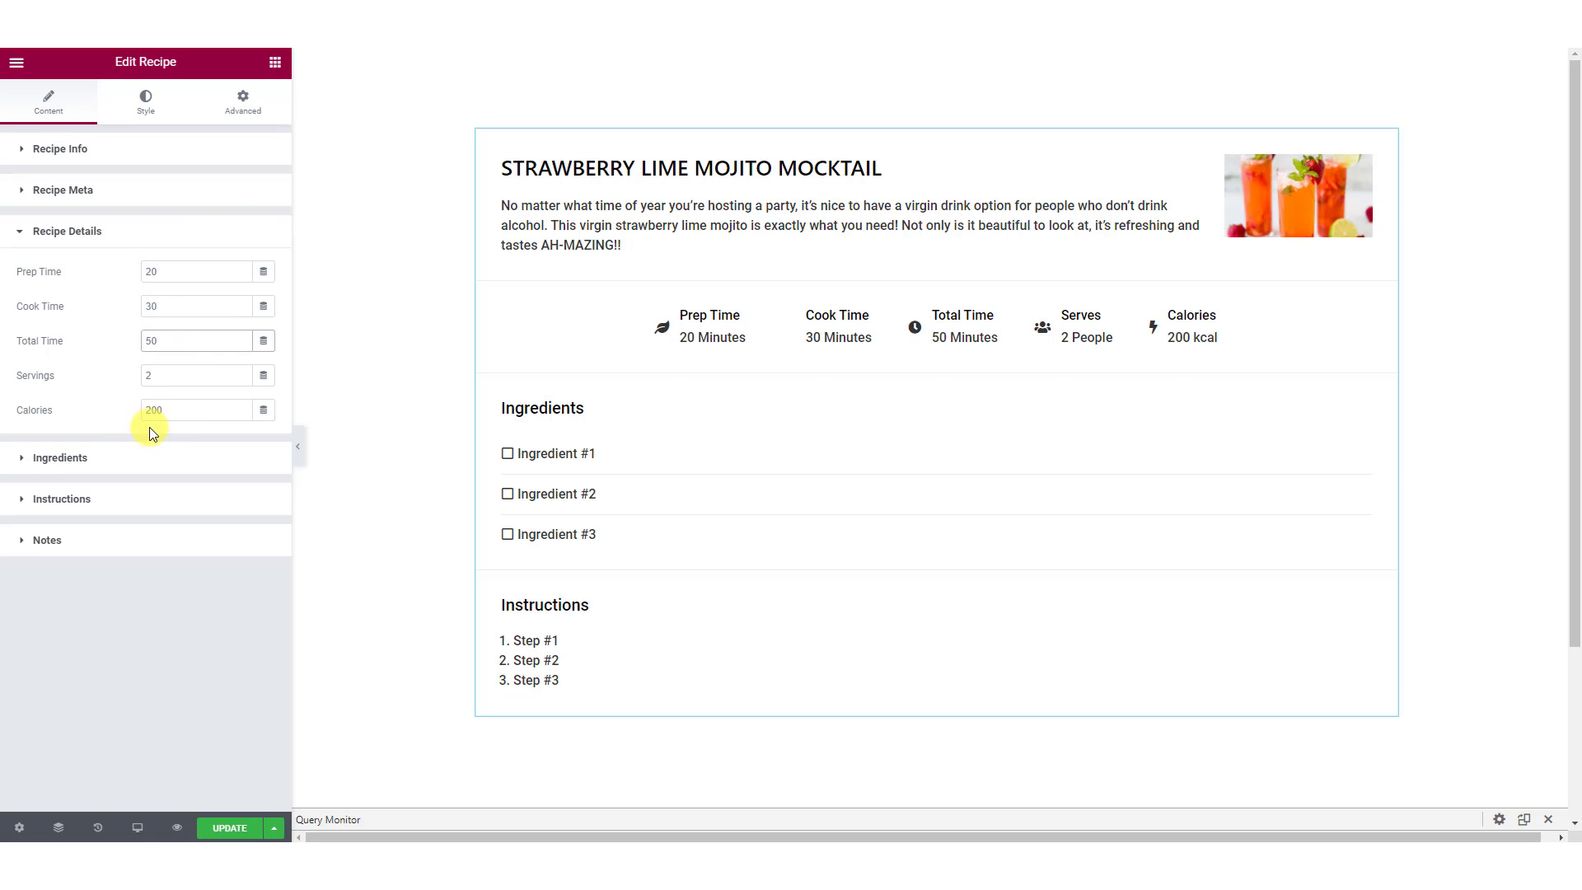
left_click_drag(165, 410, 97, 409)
type("100")
left_click_drag(166, 306, 74, 343)
type("1030")
left_click_drag(160, 375, 92, 375)
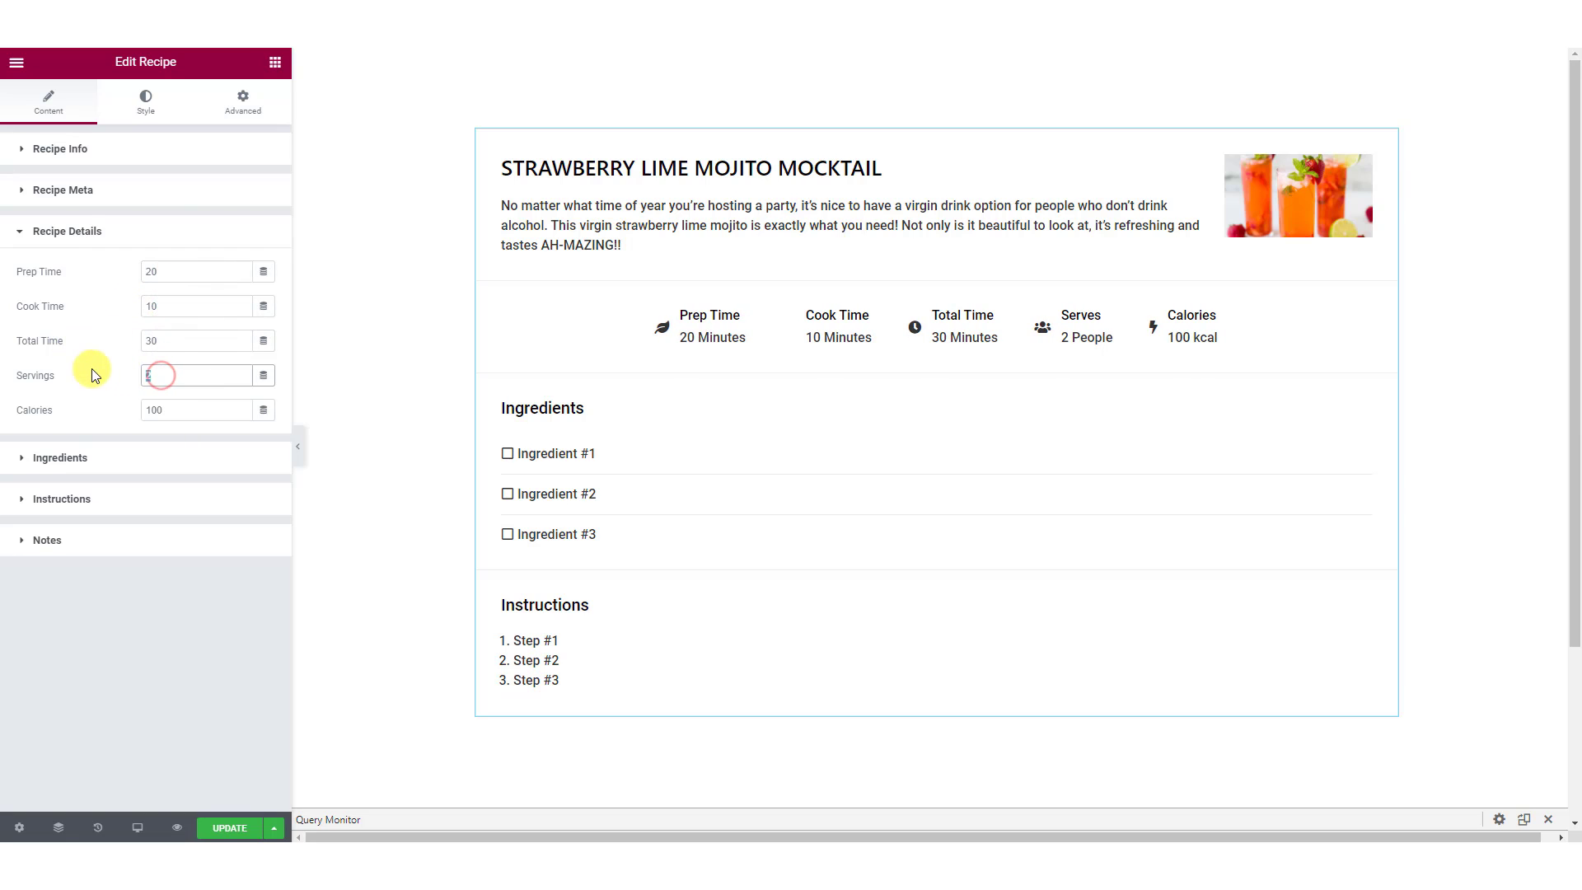
type("4")
Replace the three placeholder ingredients with "12-14 Strawberries, stems removed", "8 Large mint leaves" and "2 1/2 cups Sprite"
left_click(116, 458)
left_click(134, 350)
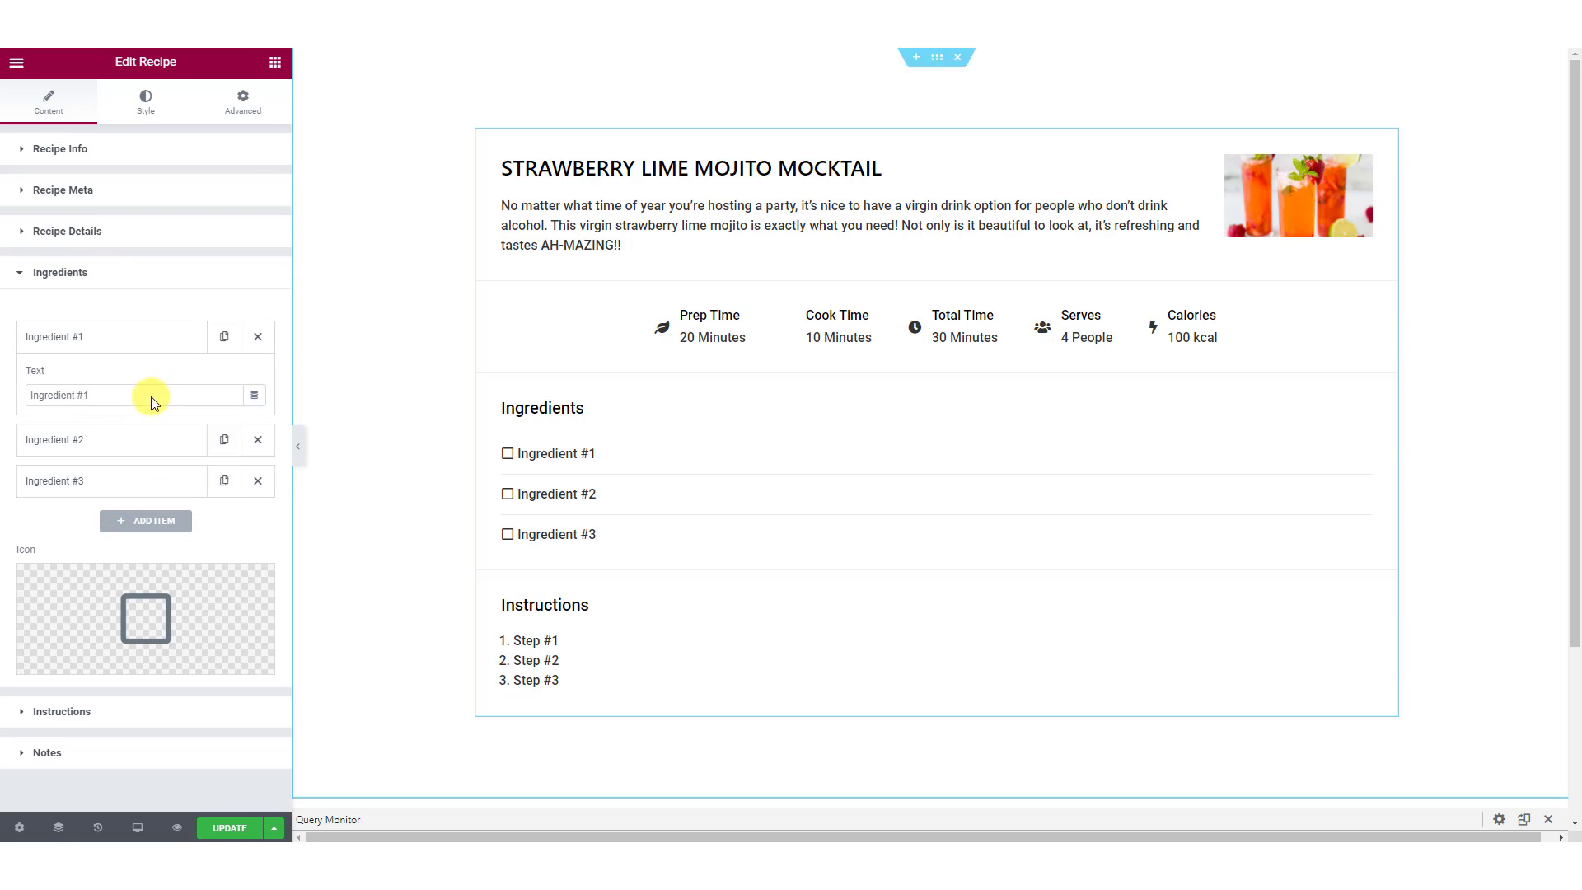
triple_click(123, 395)
type("12-14 Strawberries, stems removed")
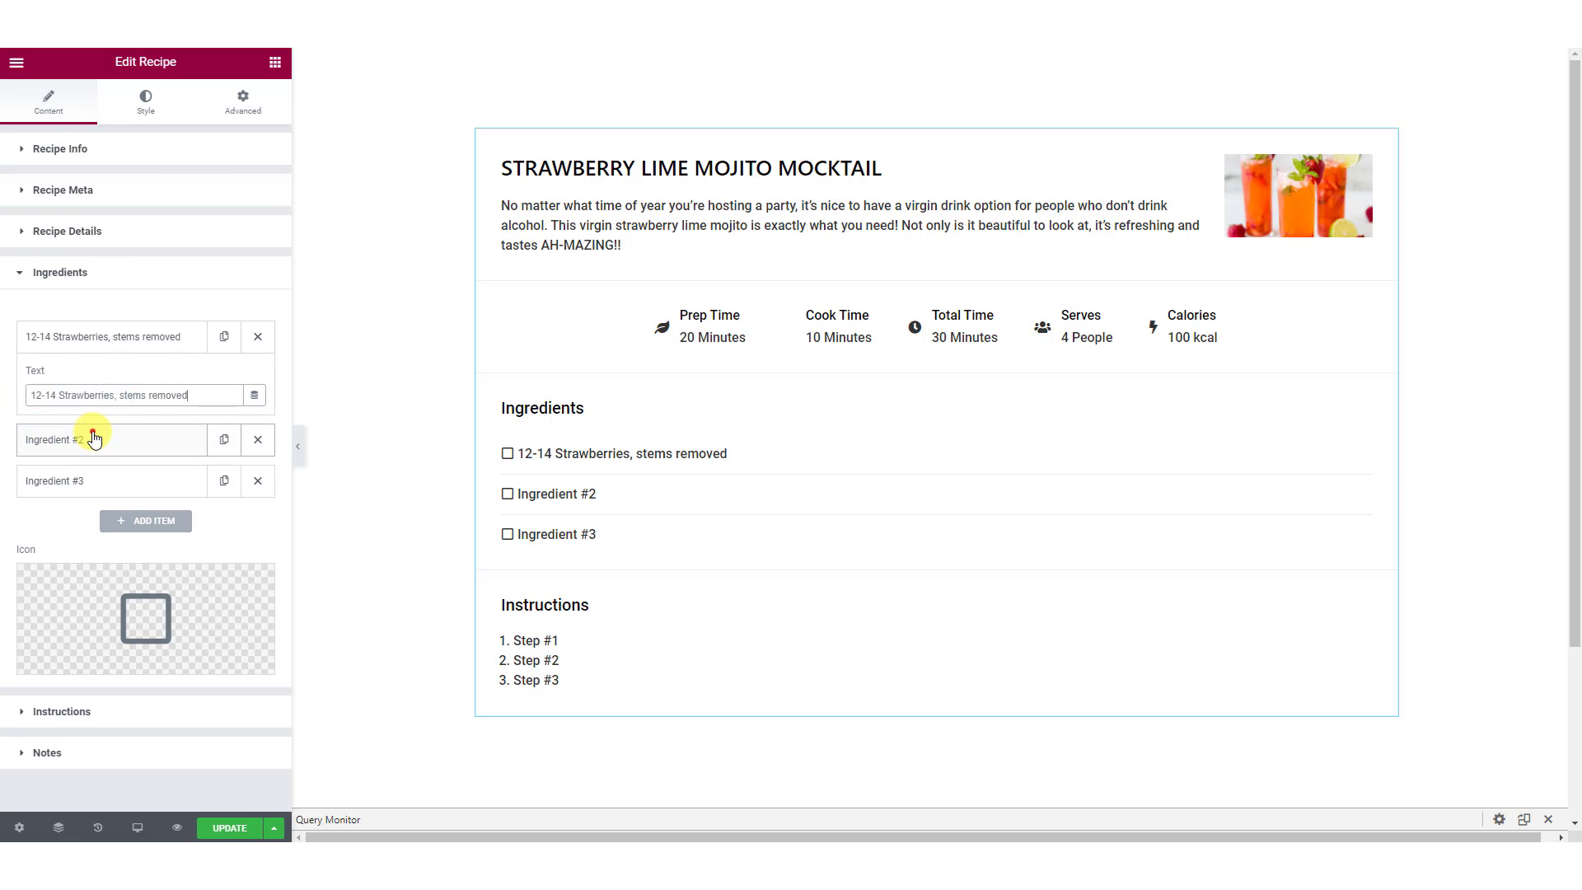
left_click(93, 437)
triple_click(98, 438)
type("8 Large mint leaves")
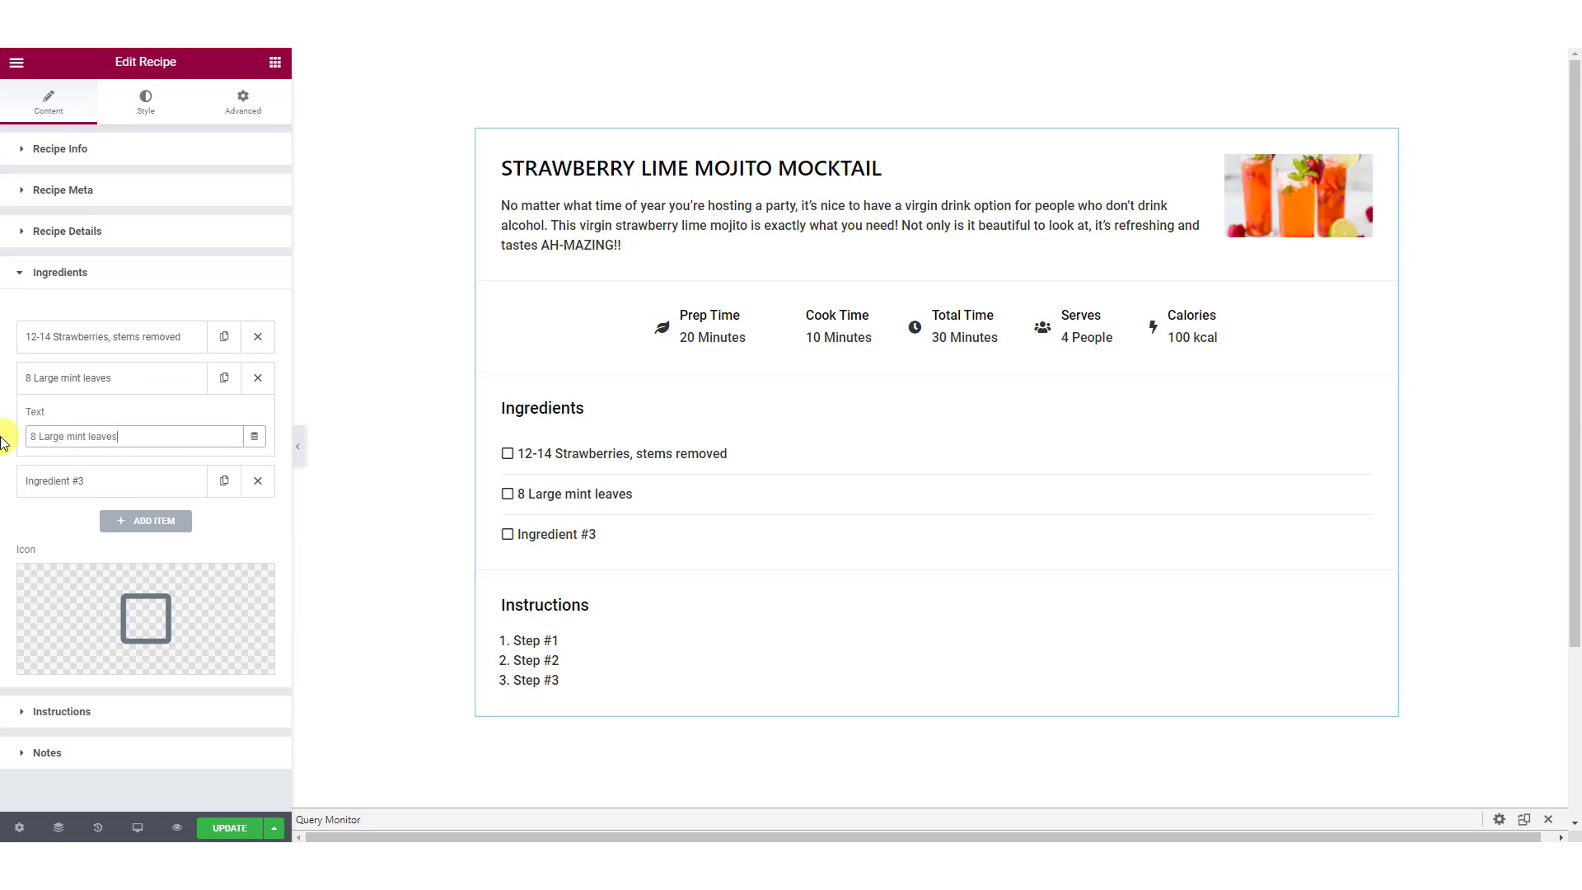
left_click(62, 480)
triple_click(95, 476)
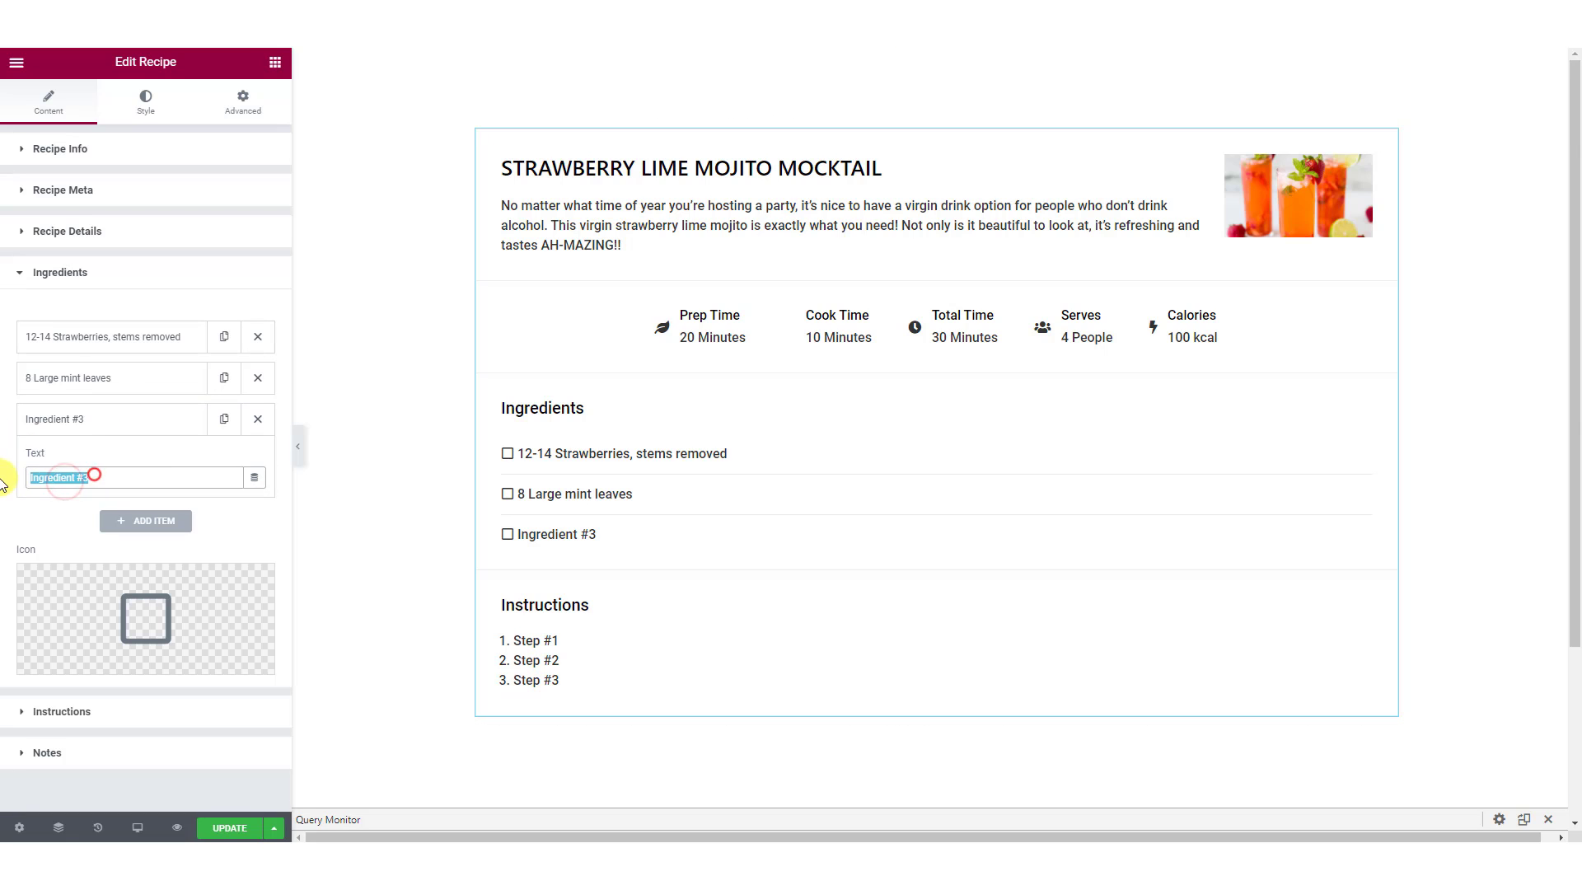
type("2 1/2 cups Sprite")
Add a fourth ingredient reading "1/8 cup Fresh lime juice"
left_click(128, 520)
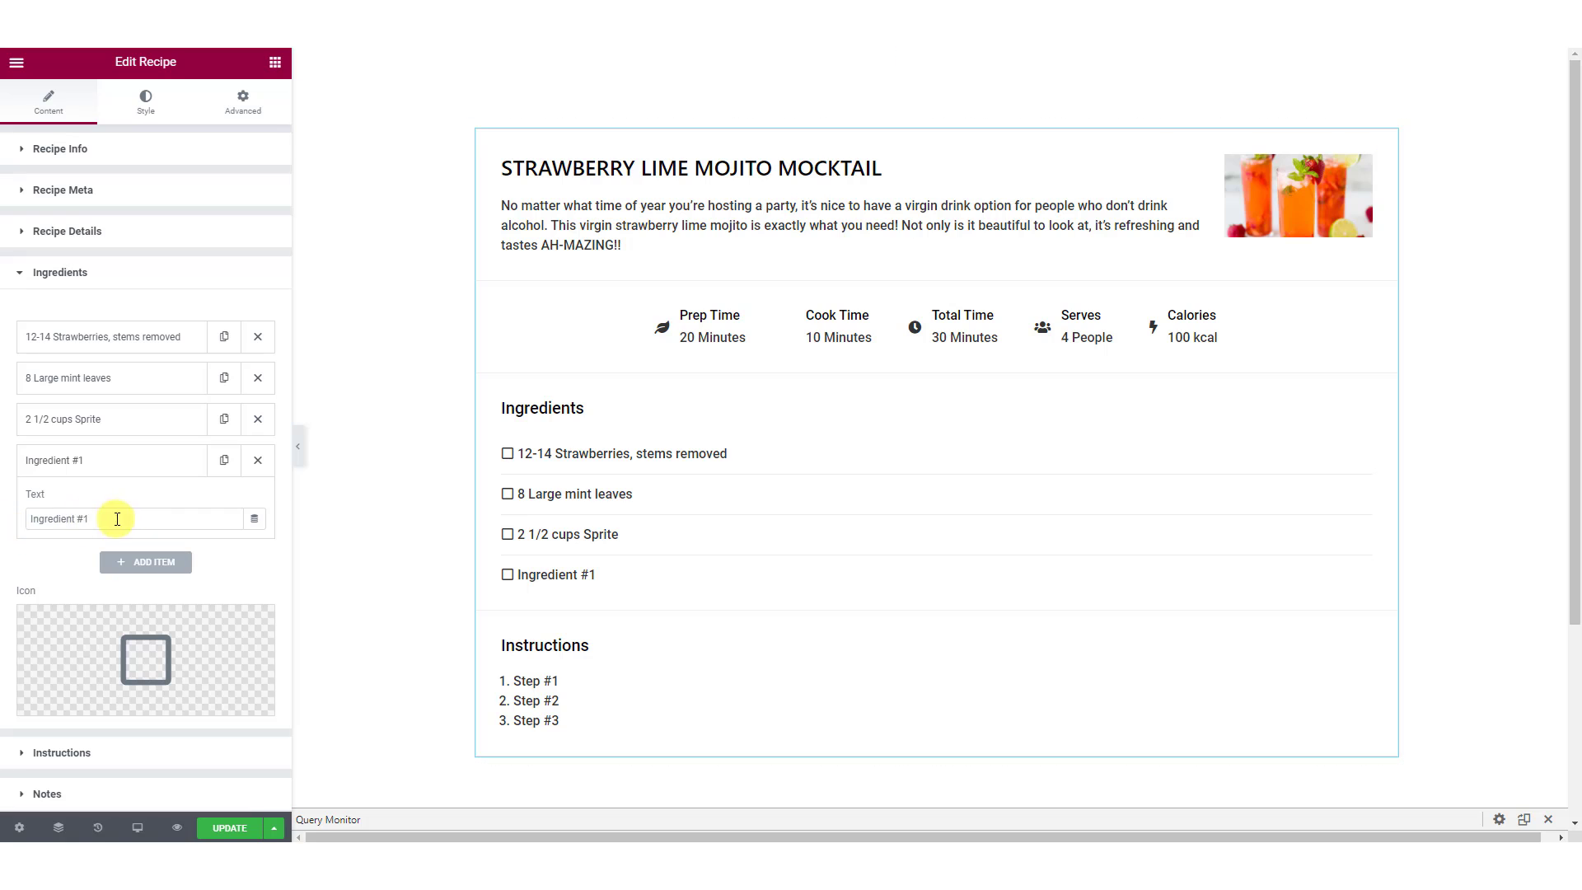
triple_click(117, 518)
type("1/8 cup Fresh lime juice")
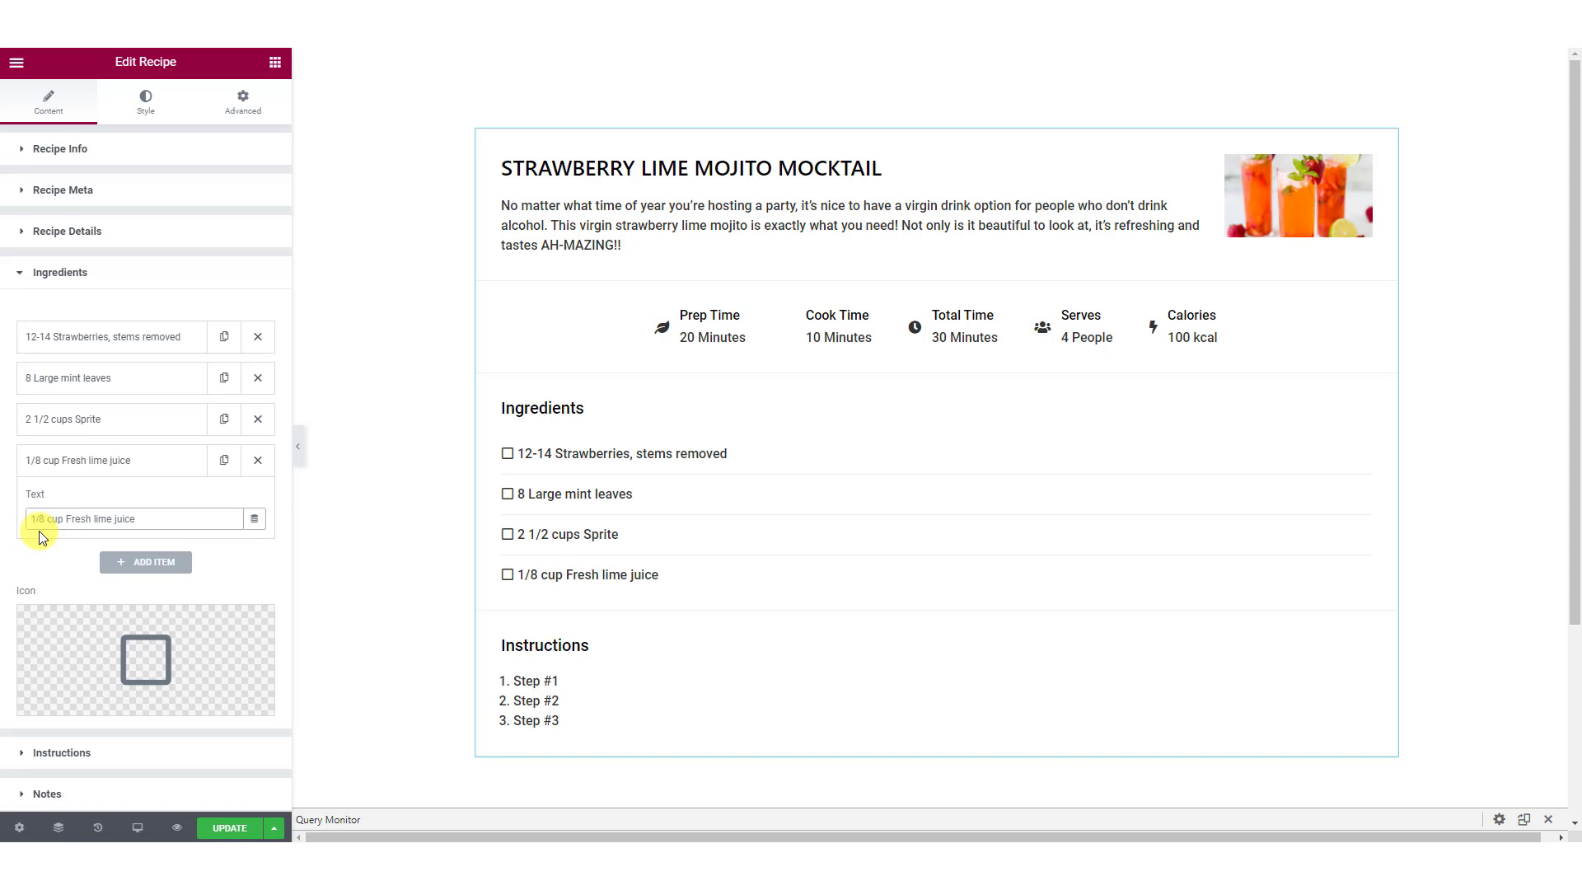
Change the ingredients' icon from the square to the Angle right icon from the icon library
left_click(150, 630)
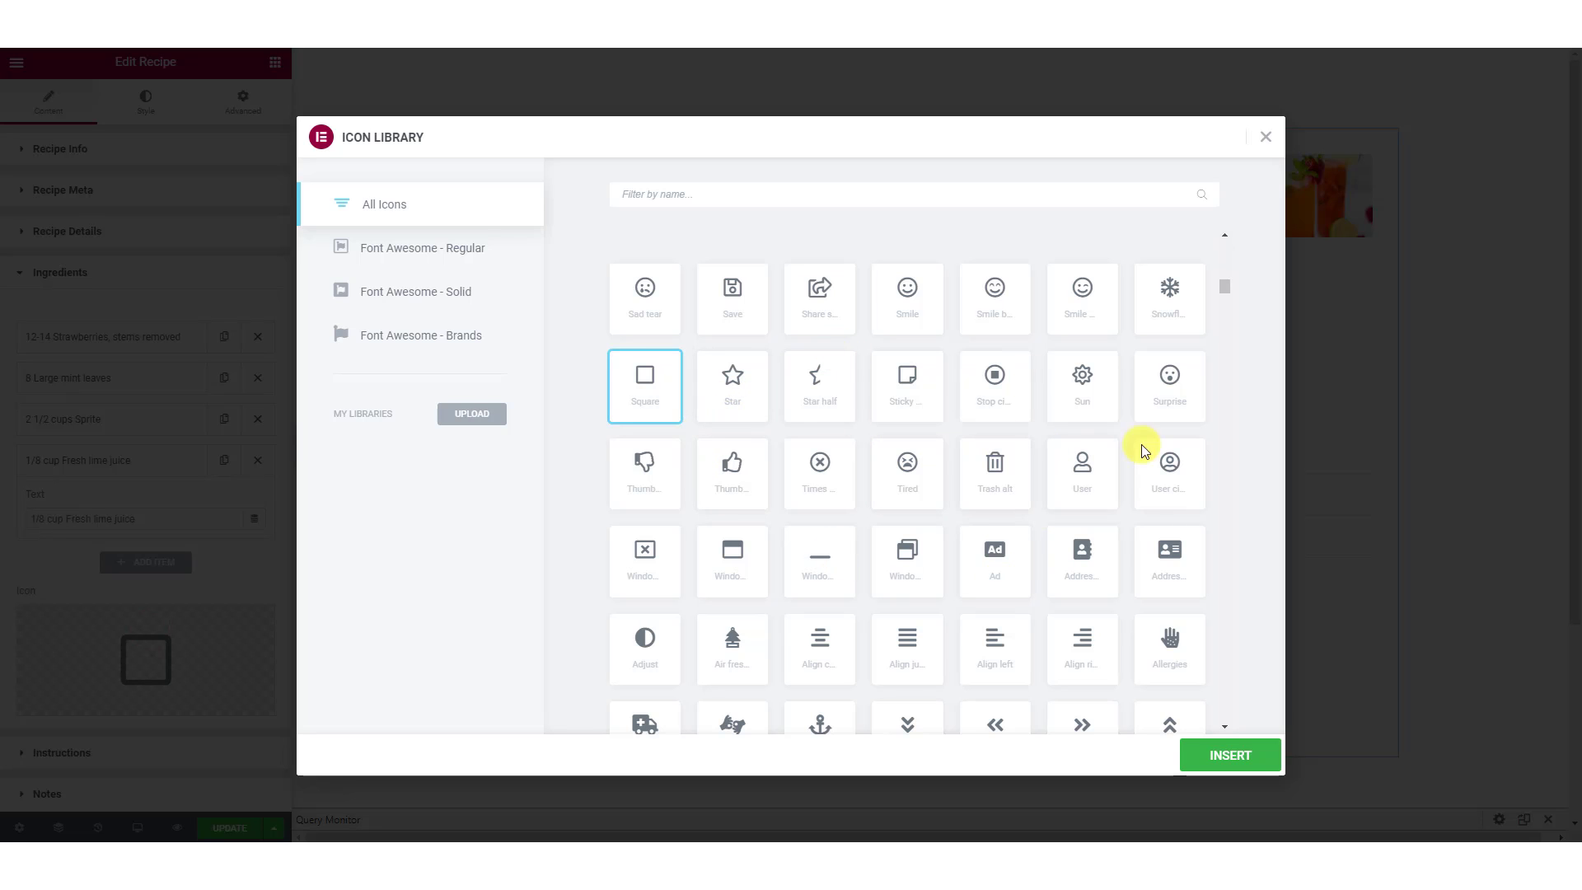
scroll(1170, 593, "down", 6)
scroll(824, 502, "up", 2)
left_click(801, 491)
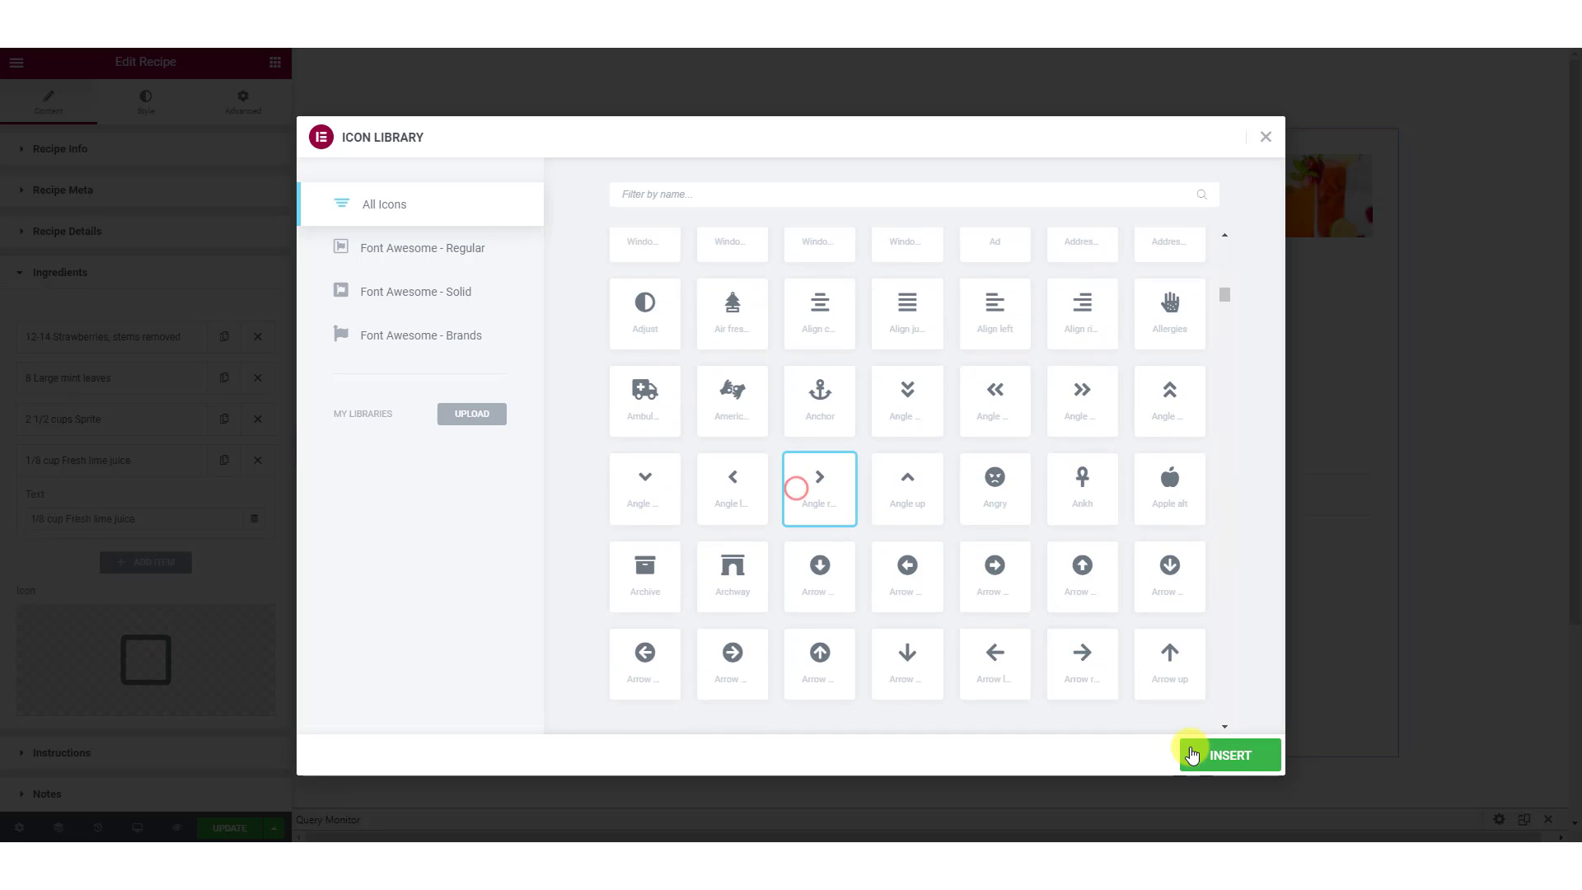
left_click(1192, 750)
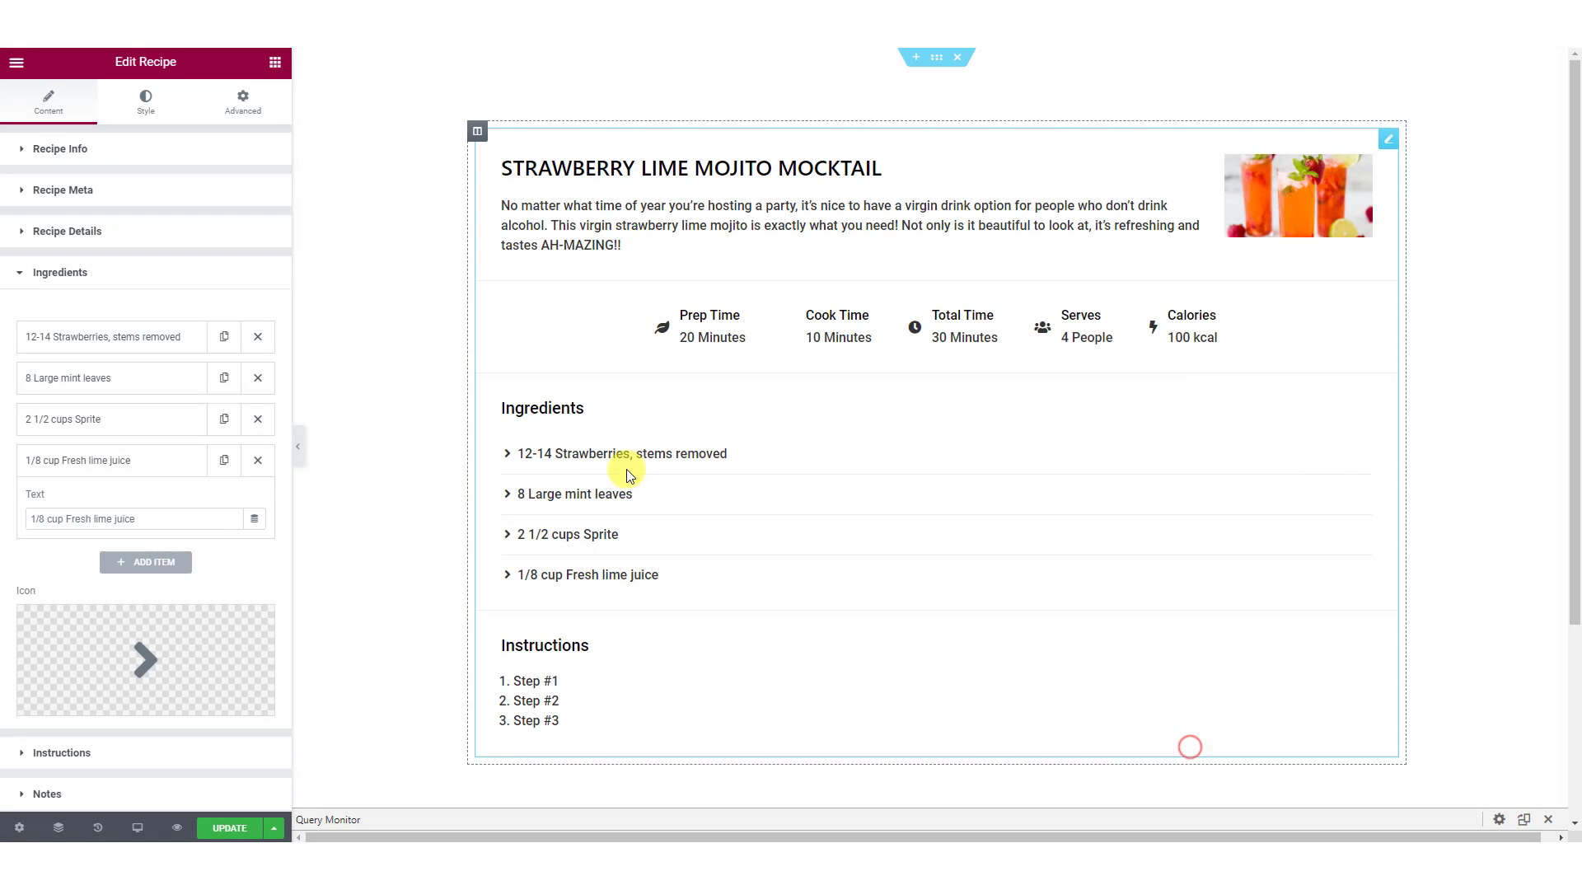
Replace the first instruction with the text about adding strawberries and mint leaves to a pitcher and carefully muddling them
left_click(182, 753)
left_click(115, 377)
key("ctrl+a")
type("Add strawberries and mint leaves to a pitcher. Using a muddle (or a wooden spoon), muddle the strawberries and mint leaves. You're basically crushing then strawberries and mint leaves to extract the juices. Be careful as you don't want to tear the mint leaves to pieces.")
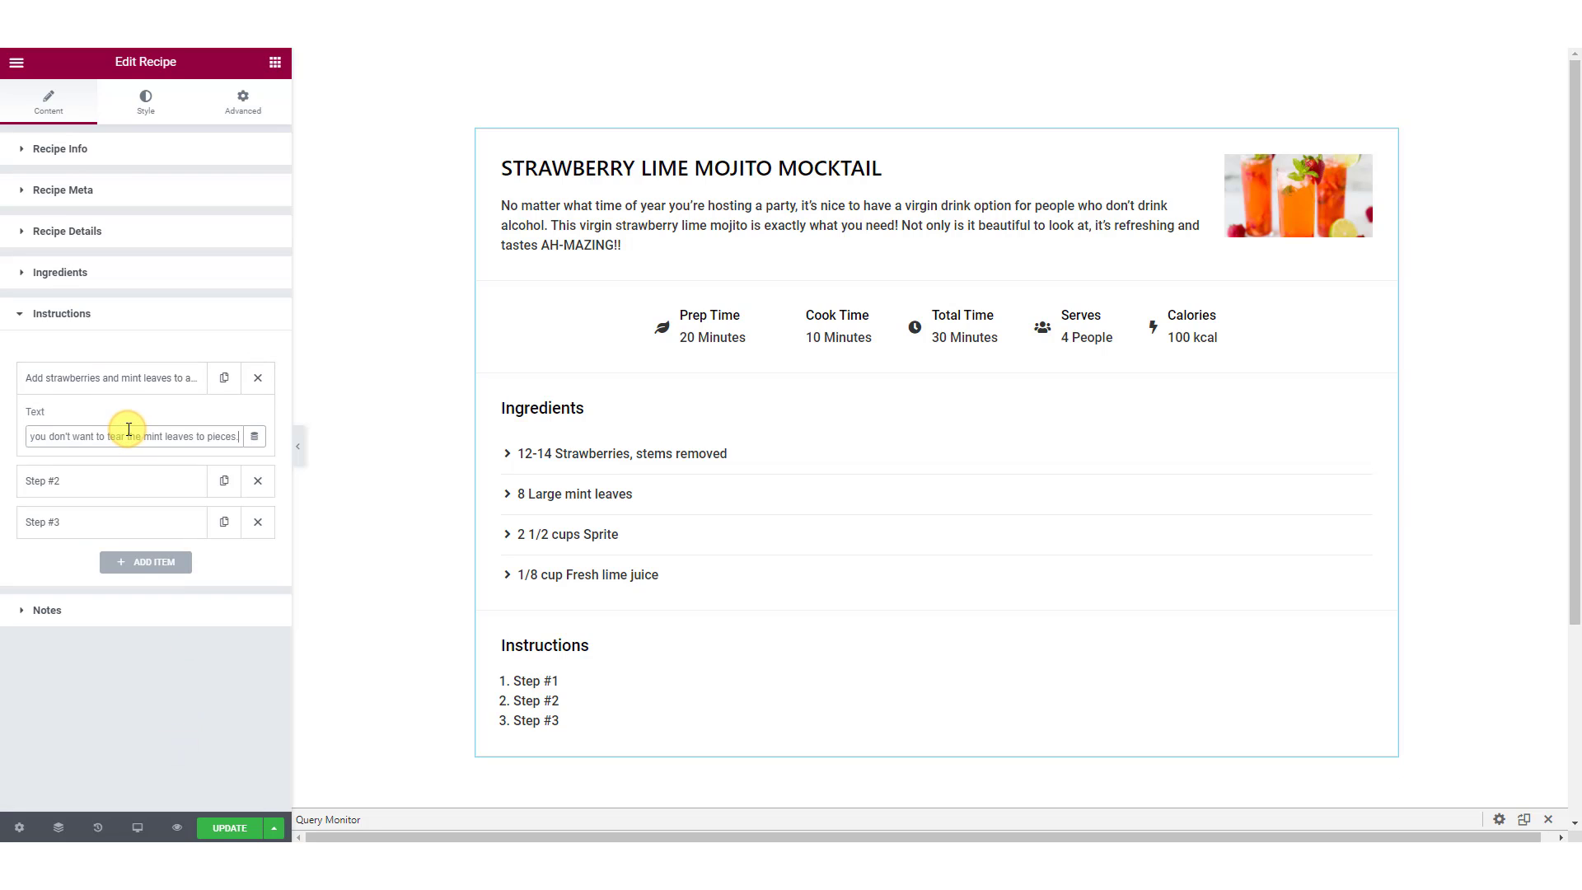
Replace the second instruction with "Add the lime juice and Sprite to the pitcher. Stir."
left_click(141, 486)
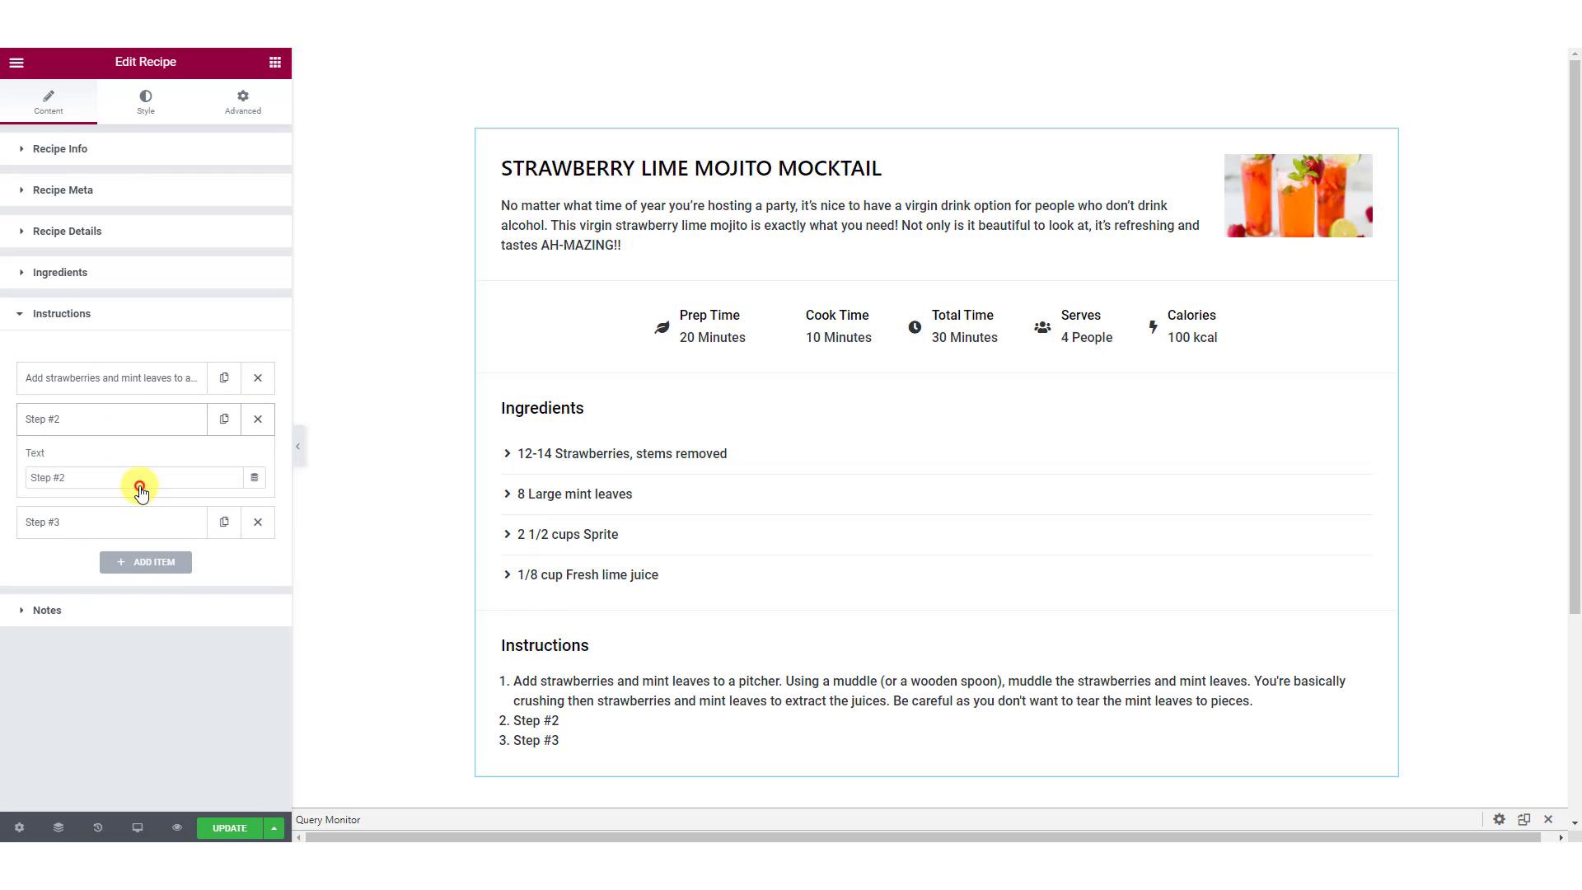
left_click(73, 474)
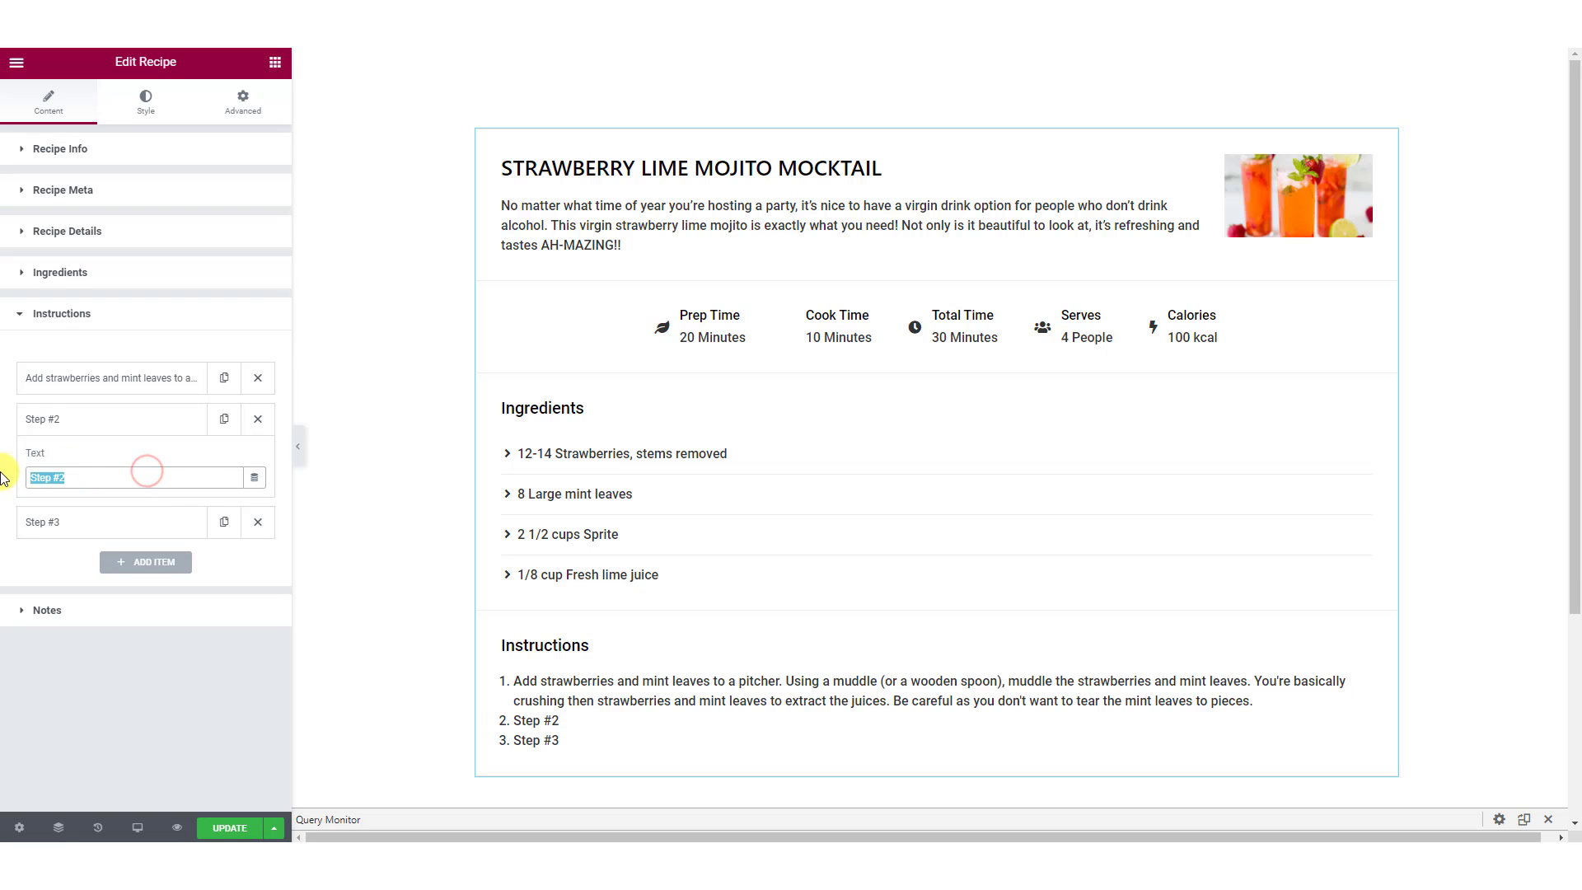
type("Add the lime juice and Sprite to the pitcher. Stir.")
Replace the third instruction with the text about filling glasses with crushed ice, pouring the mojito mixture, garnishing with mint and lime, and serving immediately
left_click(89, 522)
left_click_drag(82, 519, 18, 519)
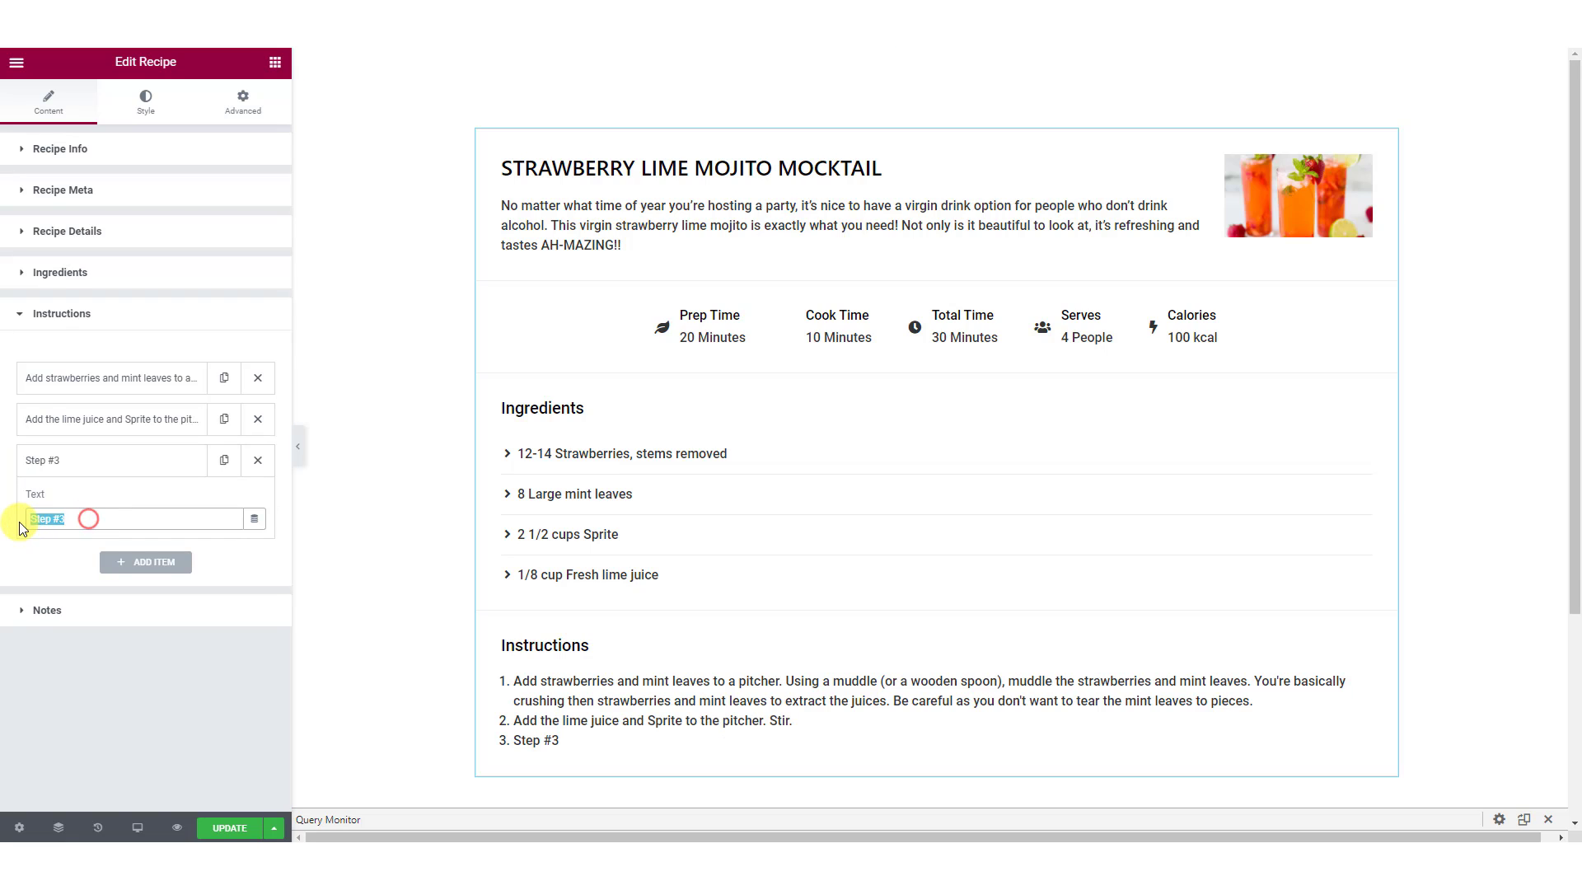
type("Fill glasses with crushed ice (optional). Pour the virgin mojito mixture over the ice. Garnish with extra mint and lime slices. Serve immediately.")
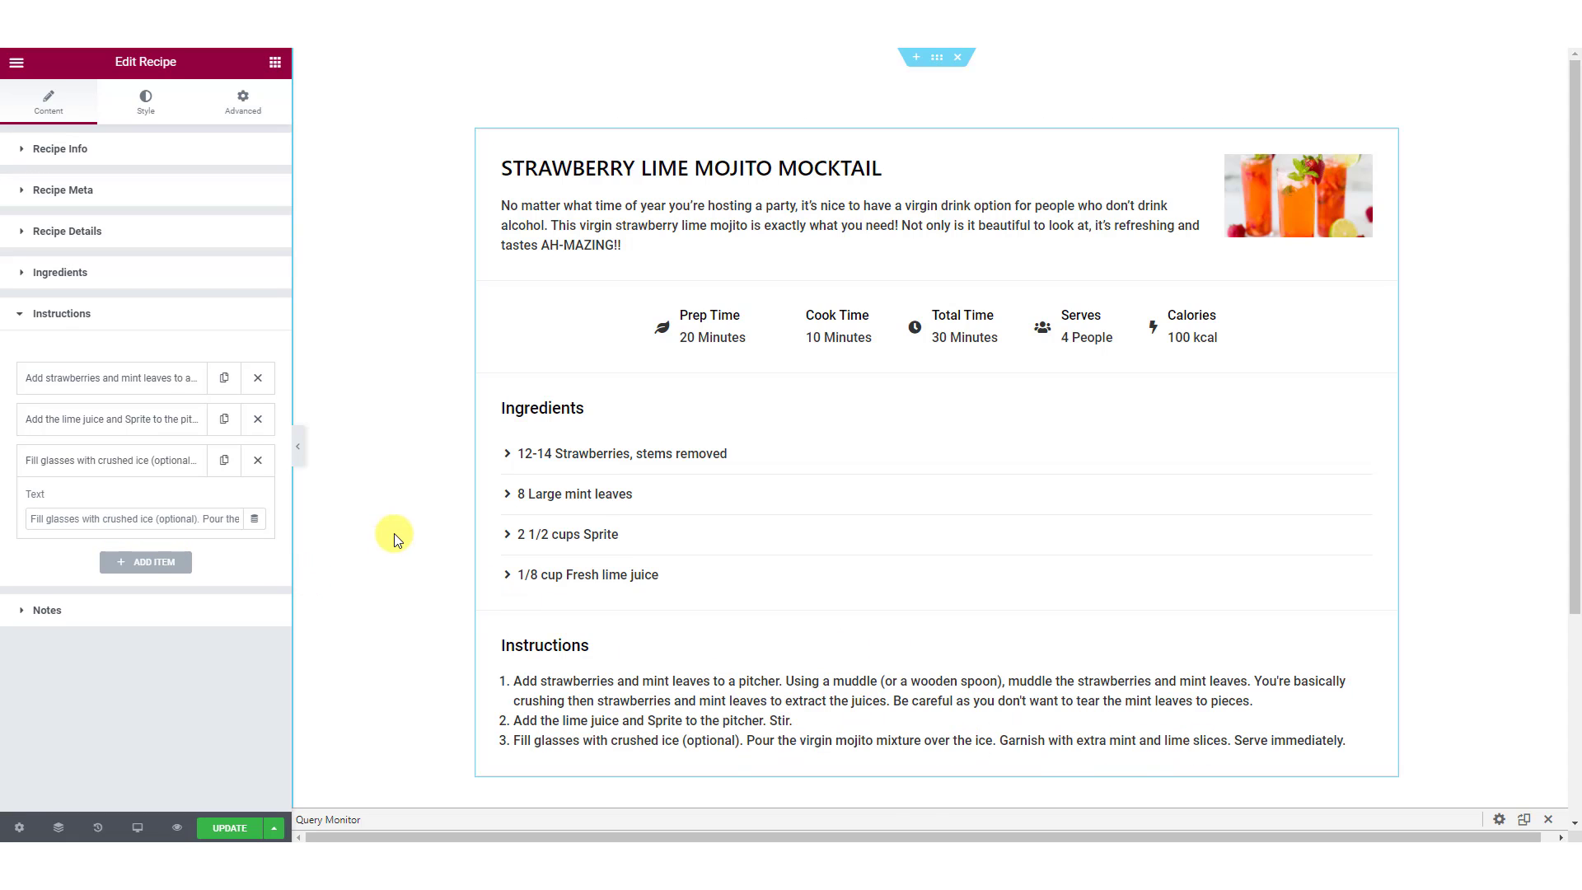
Add a recipe note explaining the 2 1/2 cups of Sprite and suggesting 3-4 cups for subtler flavors and more servings
scroll(395, 533, "down", 3)
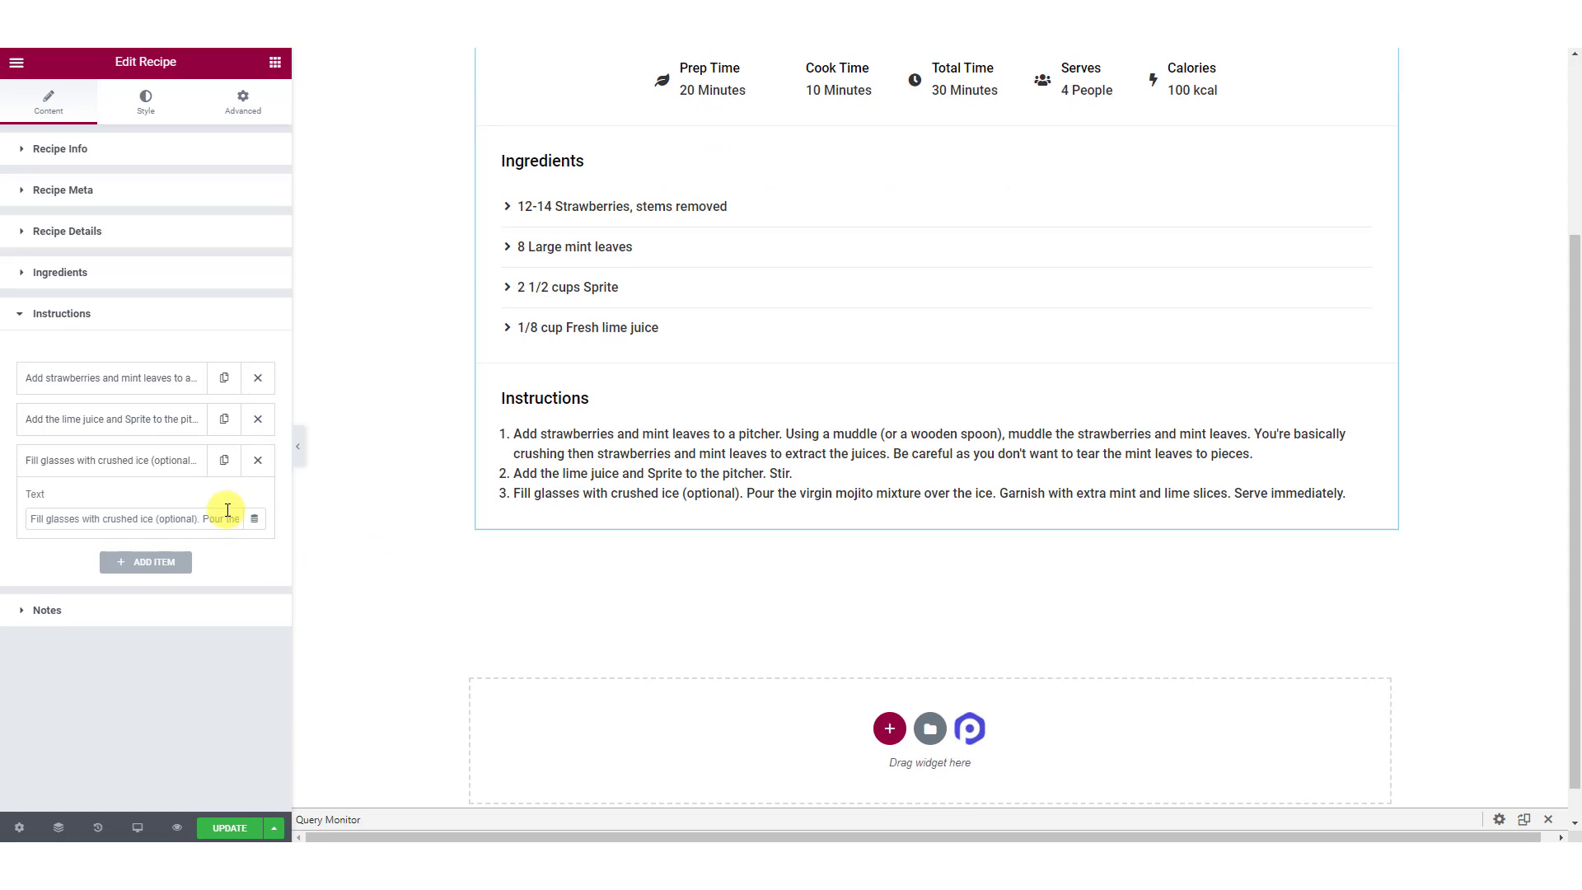
left_click(83, 610)
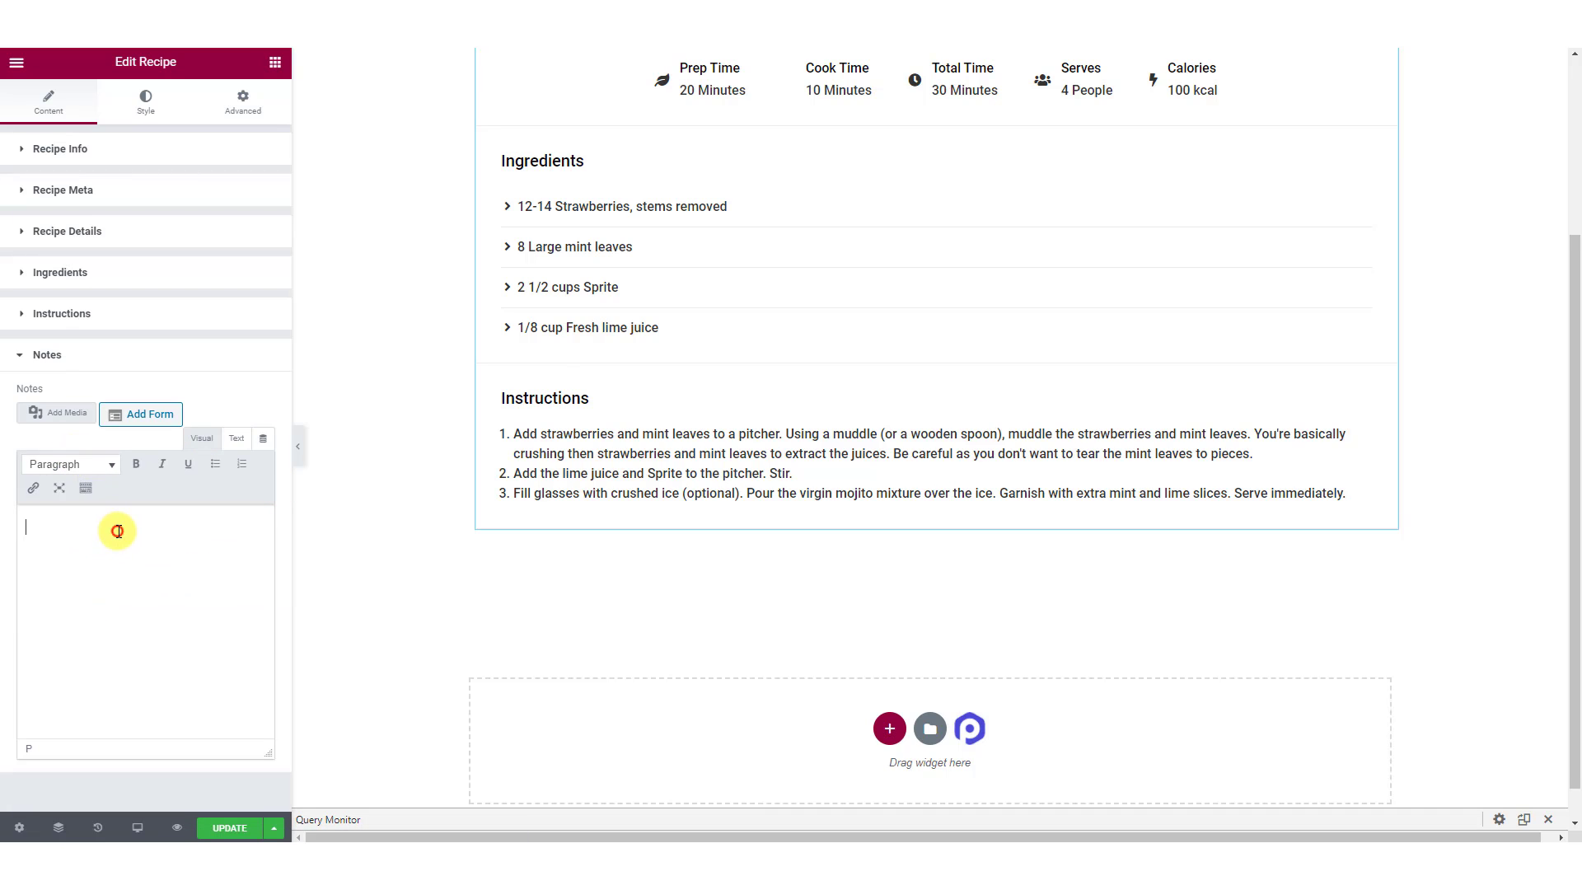
left_click(119, 530)
type("I only added 2 1/2 cups of Sprite because it kept each of the flavors balanced. If you'd like to make the flavors more subtle, add 3-4 cups of Sprite. This will increase the number of mojito servings as well.")
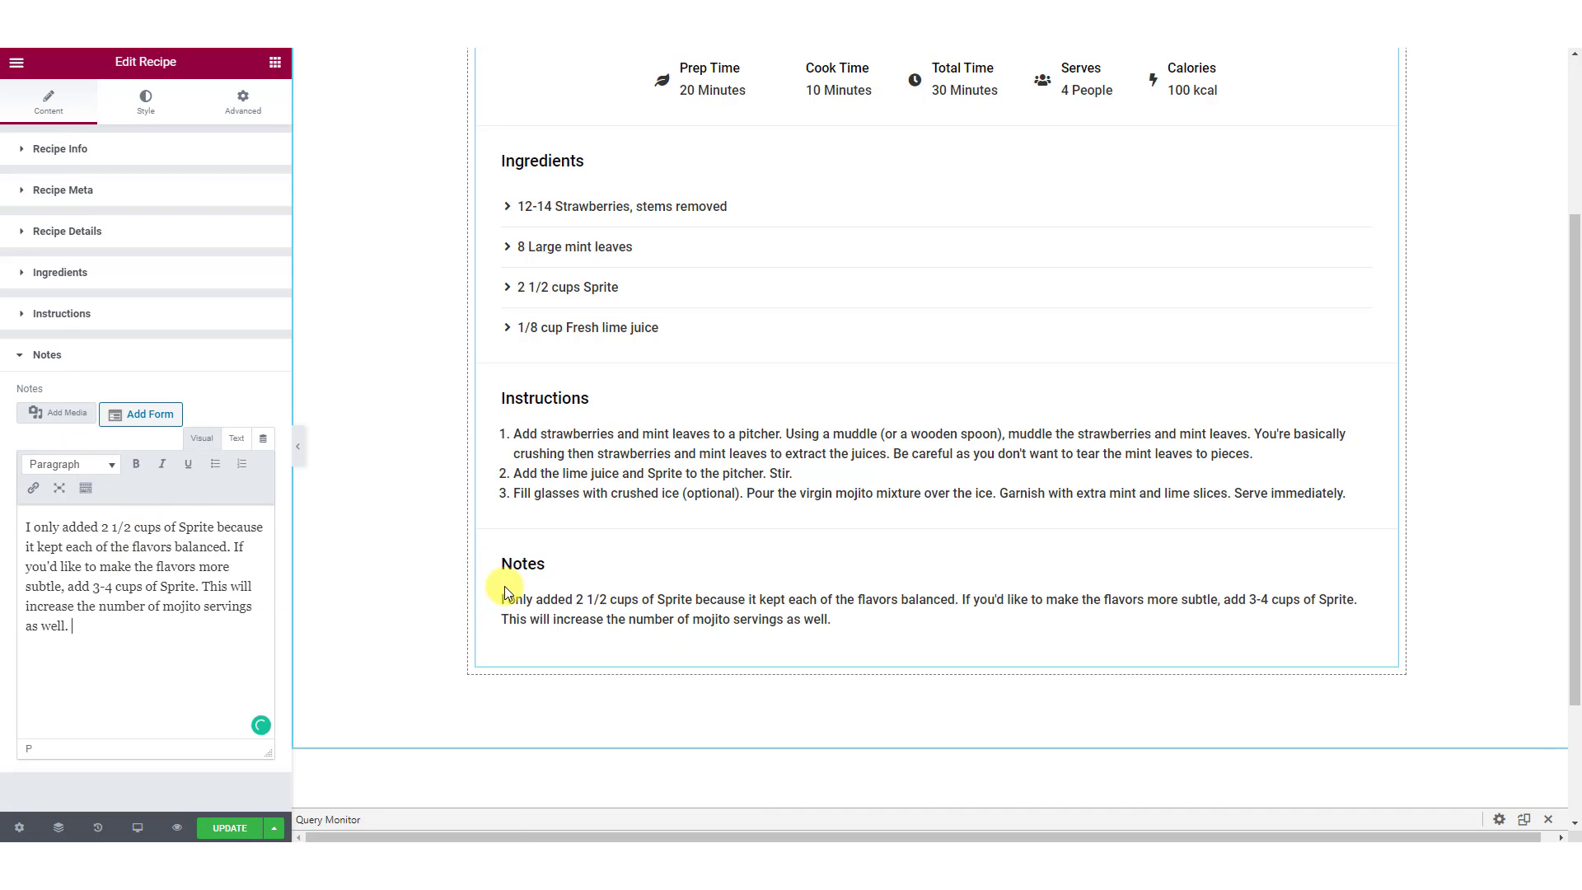
left_click(113, 355)
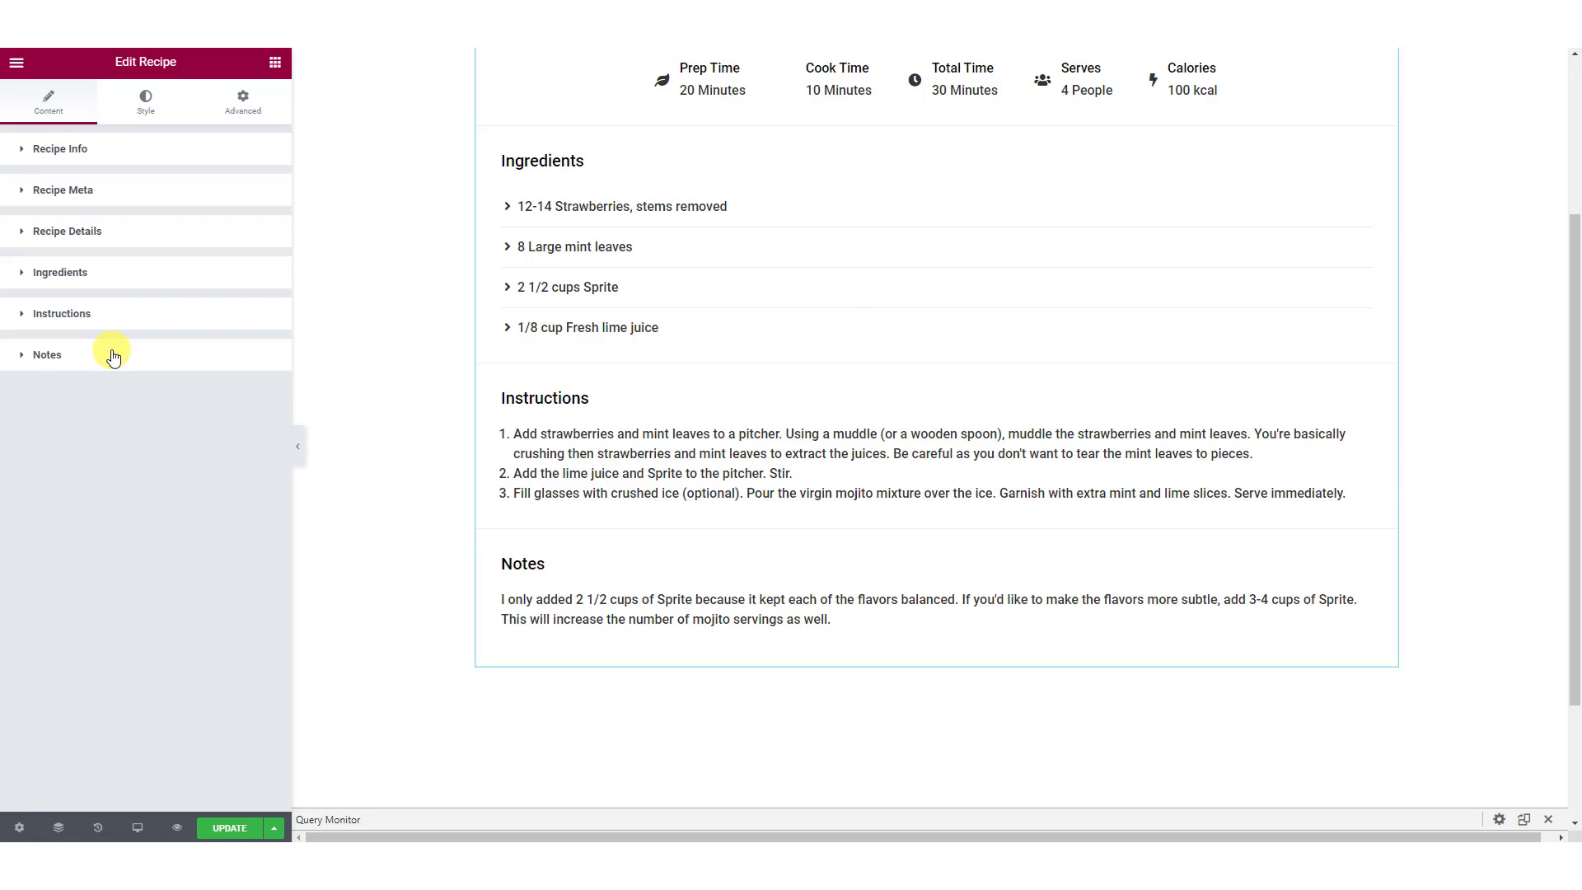
Look over the recipe preview and the style options for the box and the notes
scroll(378, 437, "down", 3)
scroll(547, 336, "up", 5)
left_click(145, 99)
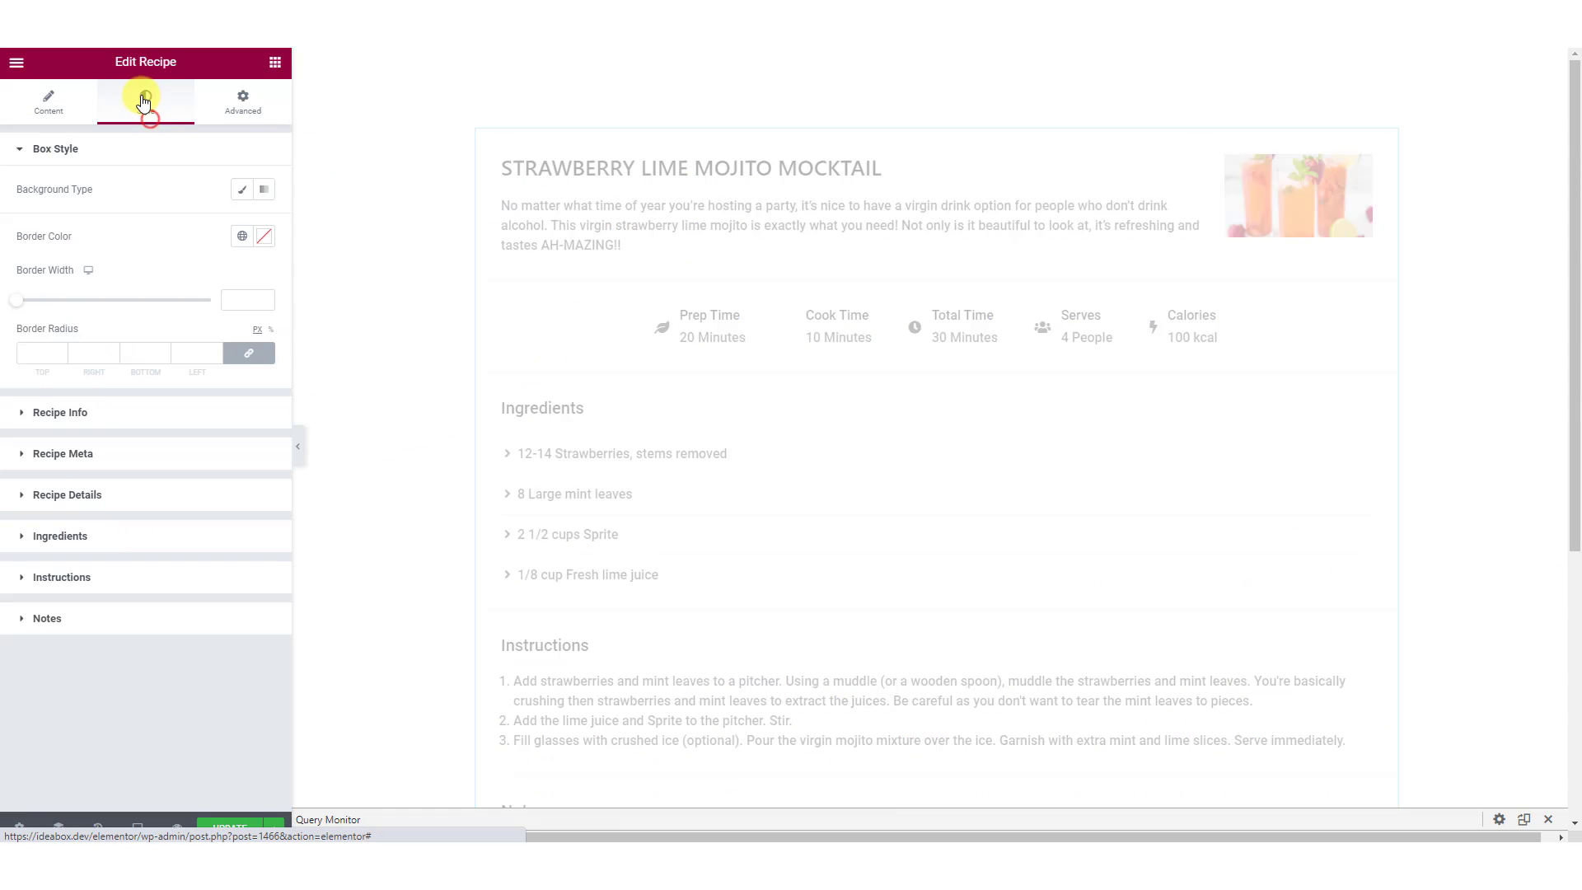
left_click(97, 153)
left_click(71, 394)
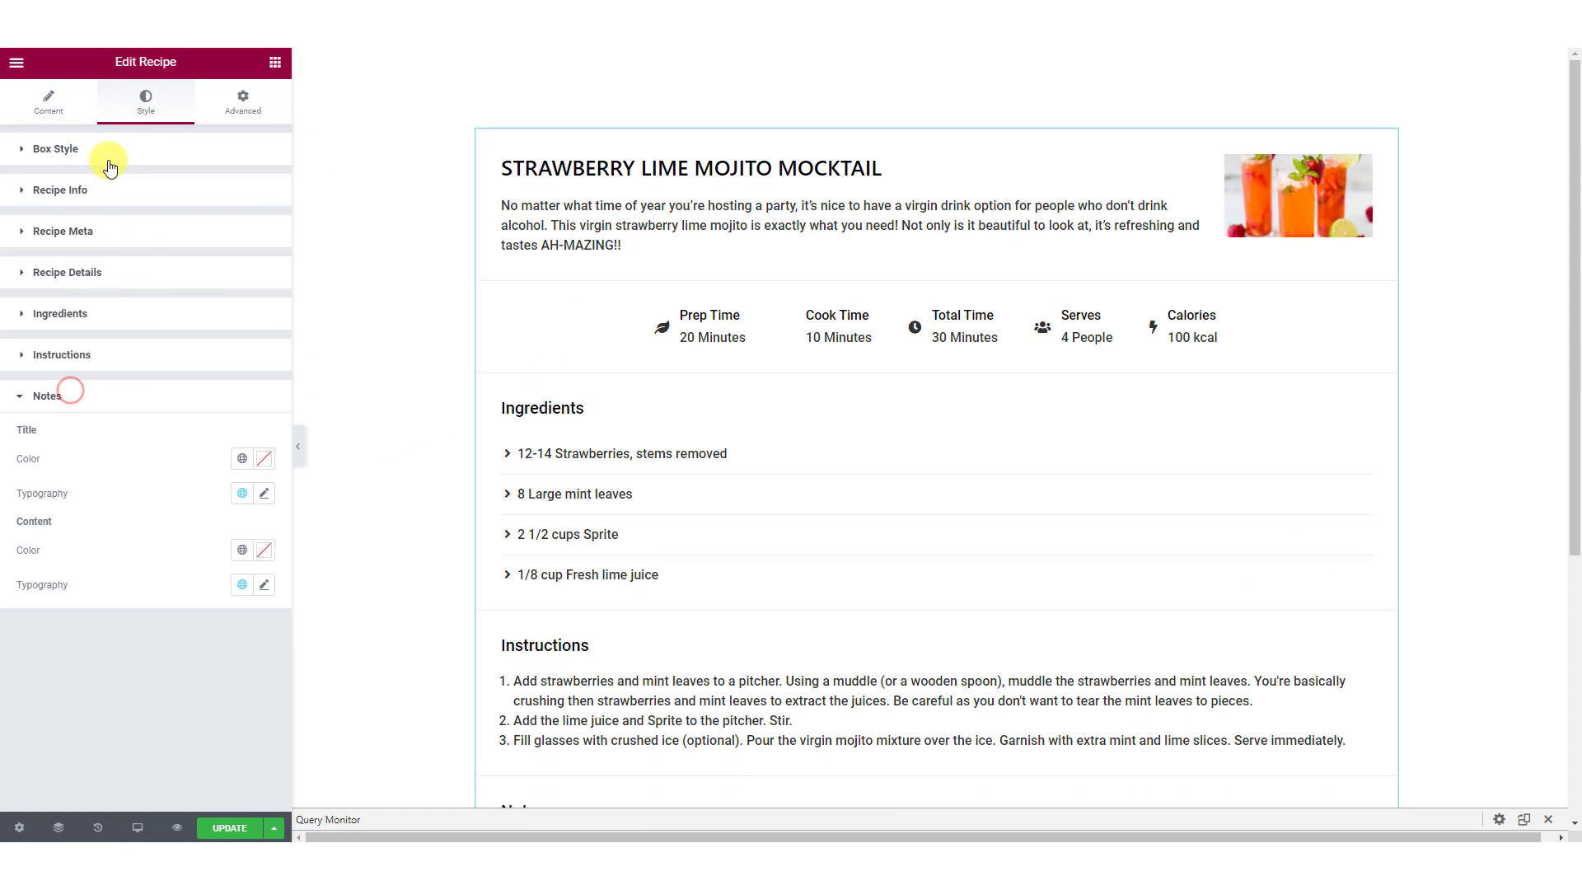
left_click(109, 153)
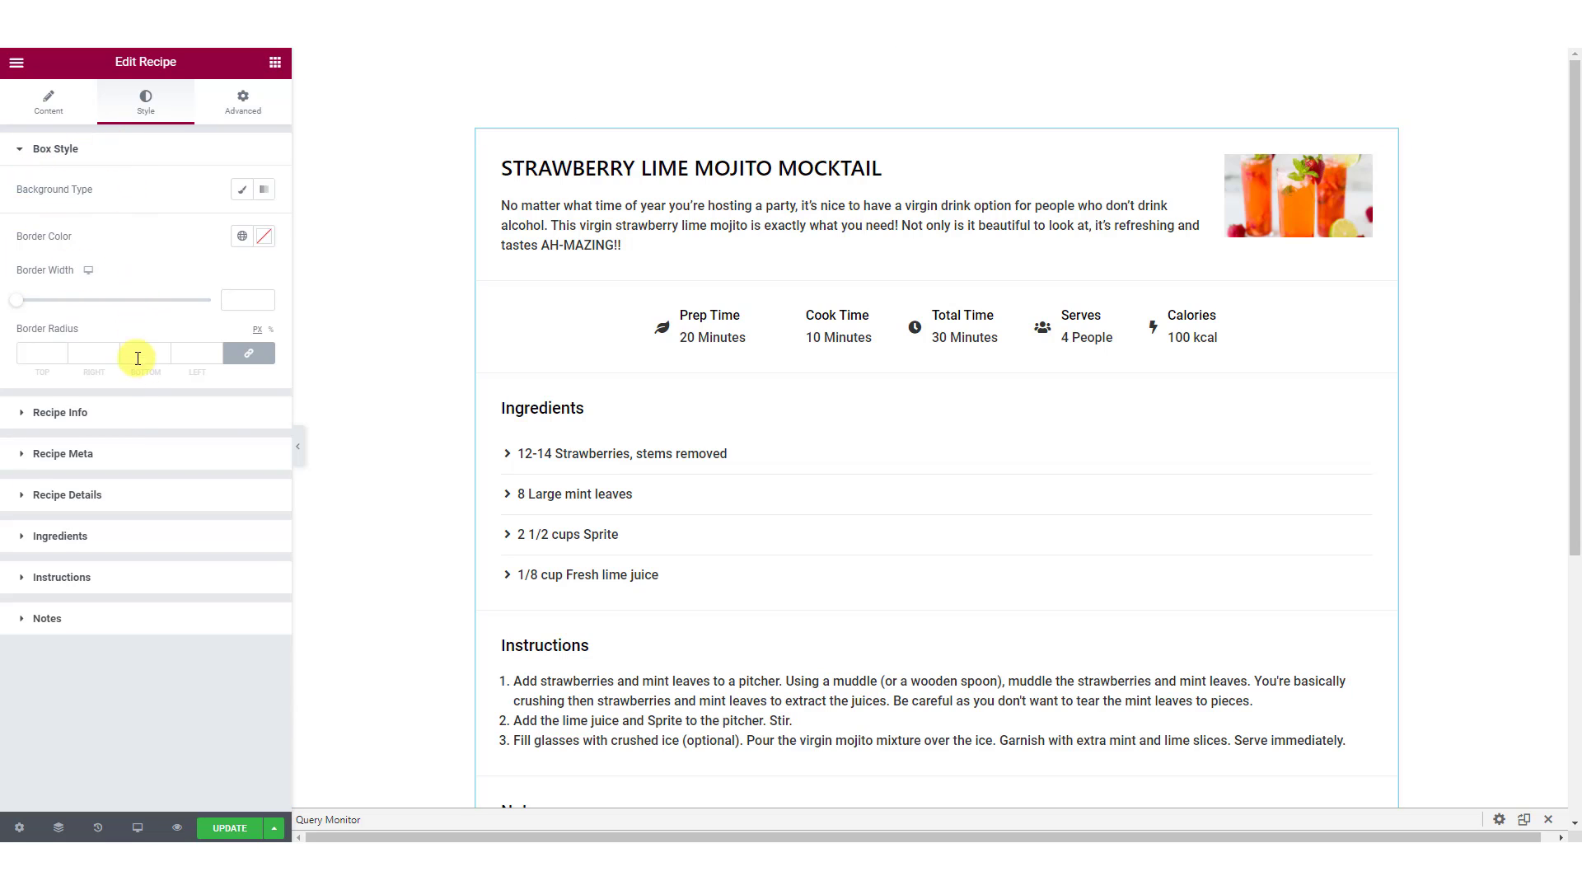
Set the recipe title's text color to #EA0D31
left_click(127, 416)
left_click(265, 253)
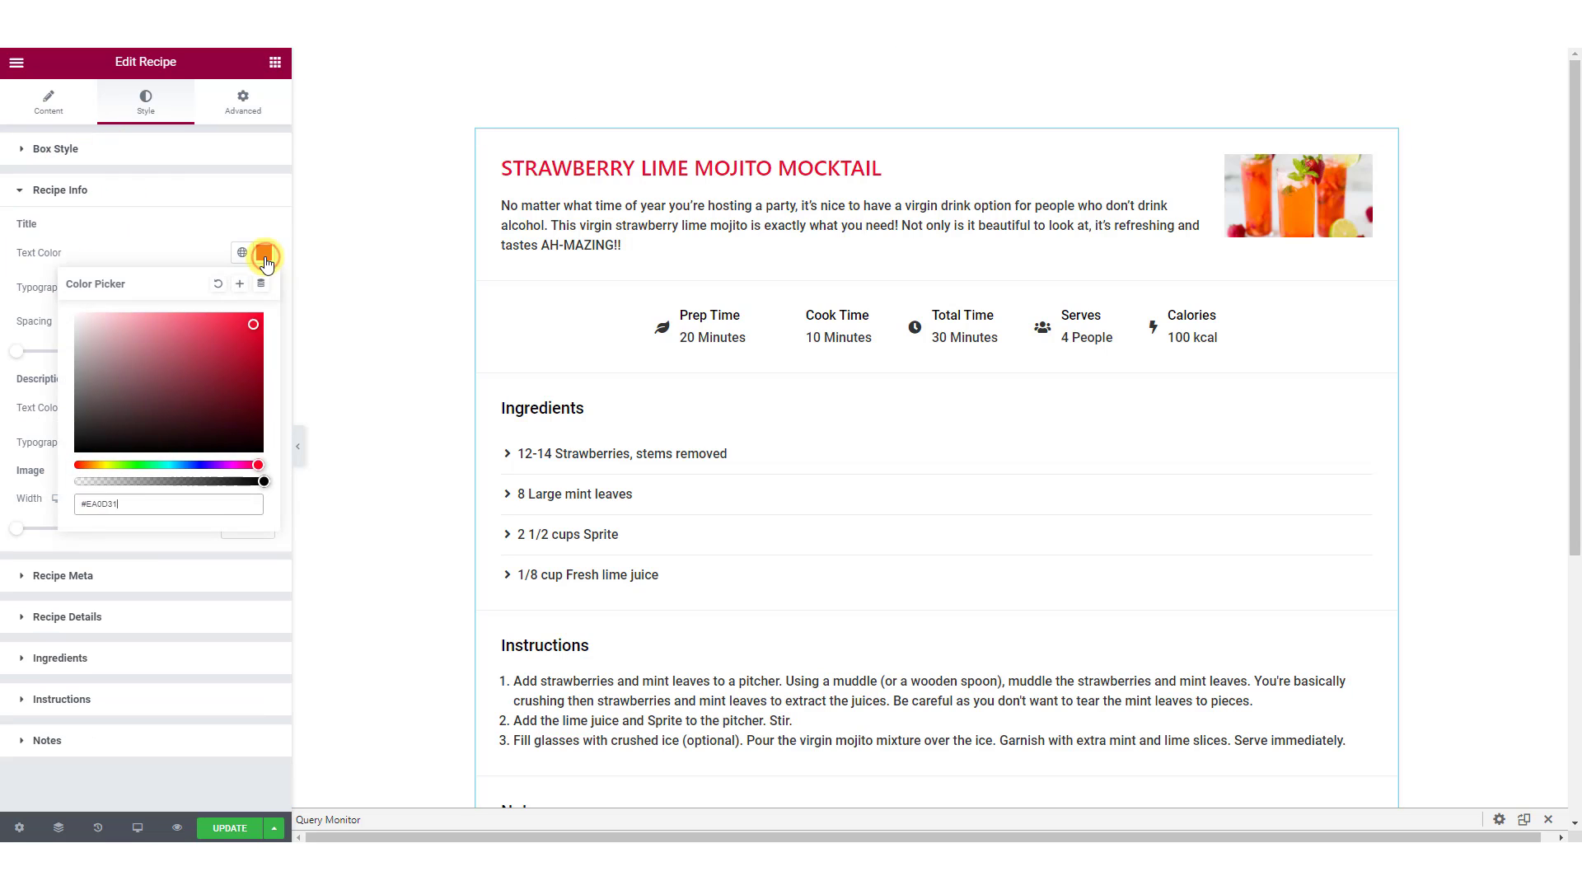
left_click(190, 237)
Set the recipe title's typography to the Poppins family at 24 px with weight 600
left_click(264, 287)
left_click(217, 364)
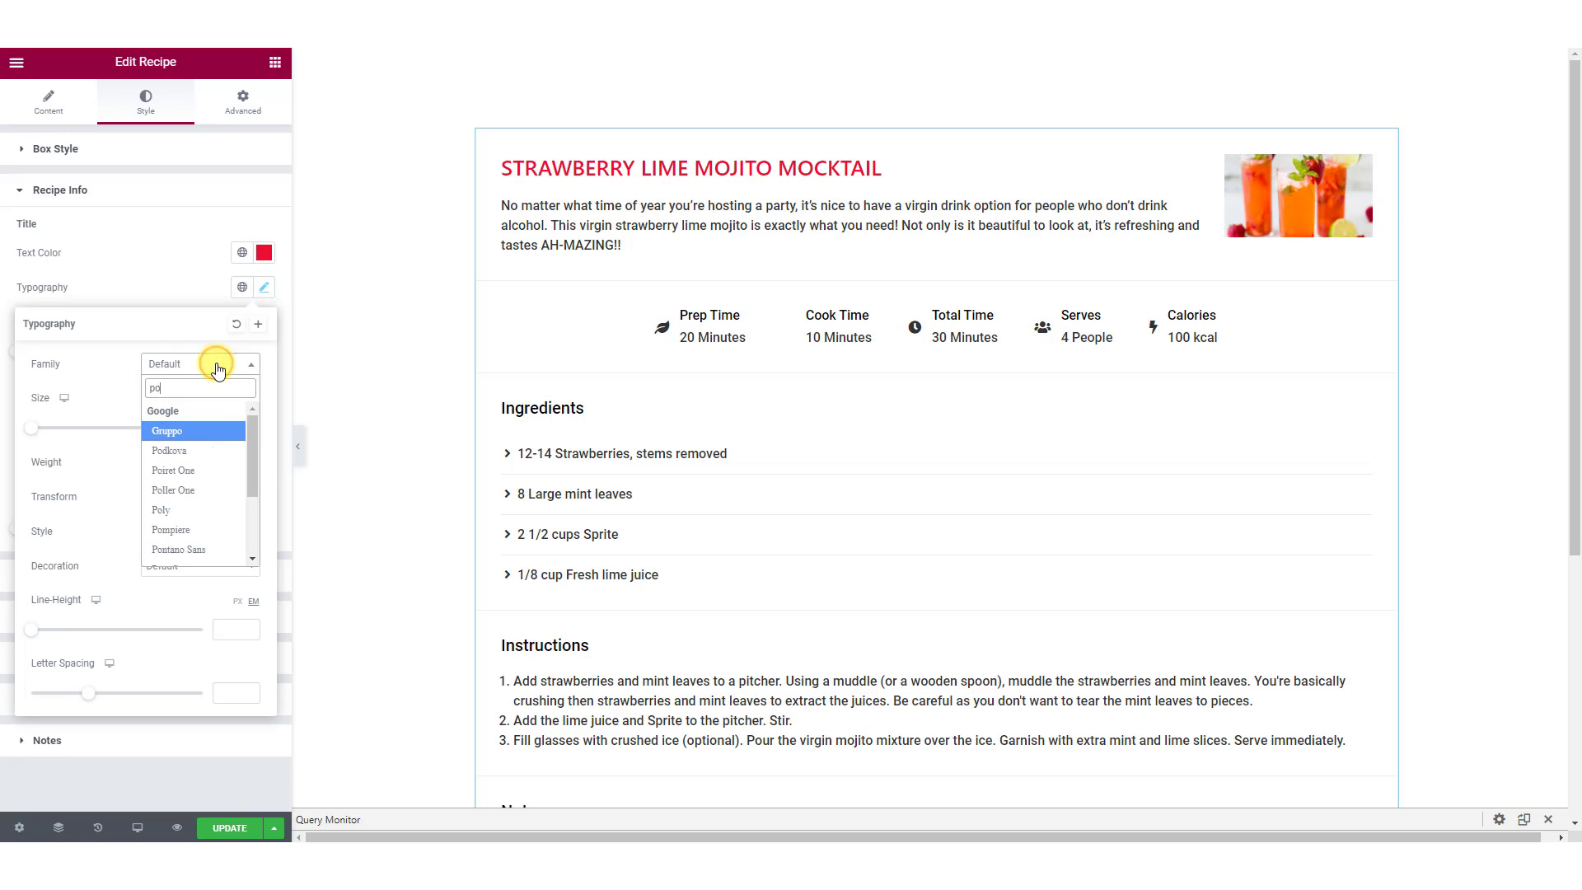
key("Return")
type("24")
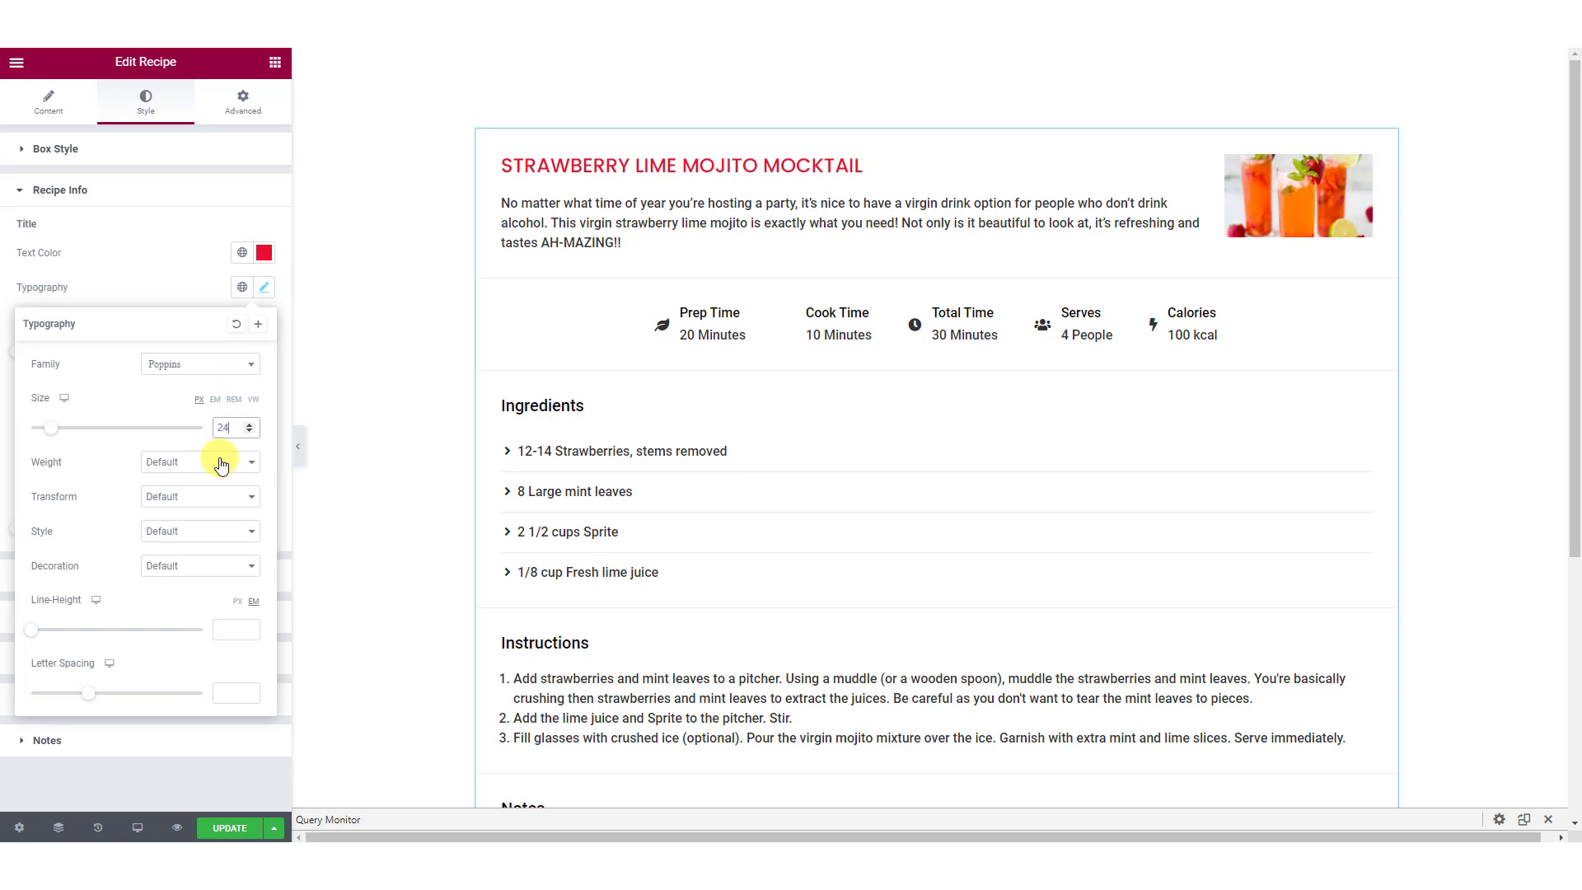
left_click(217, 461)
left_click(210, 546)
left_click(203, 505)
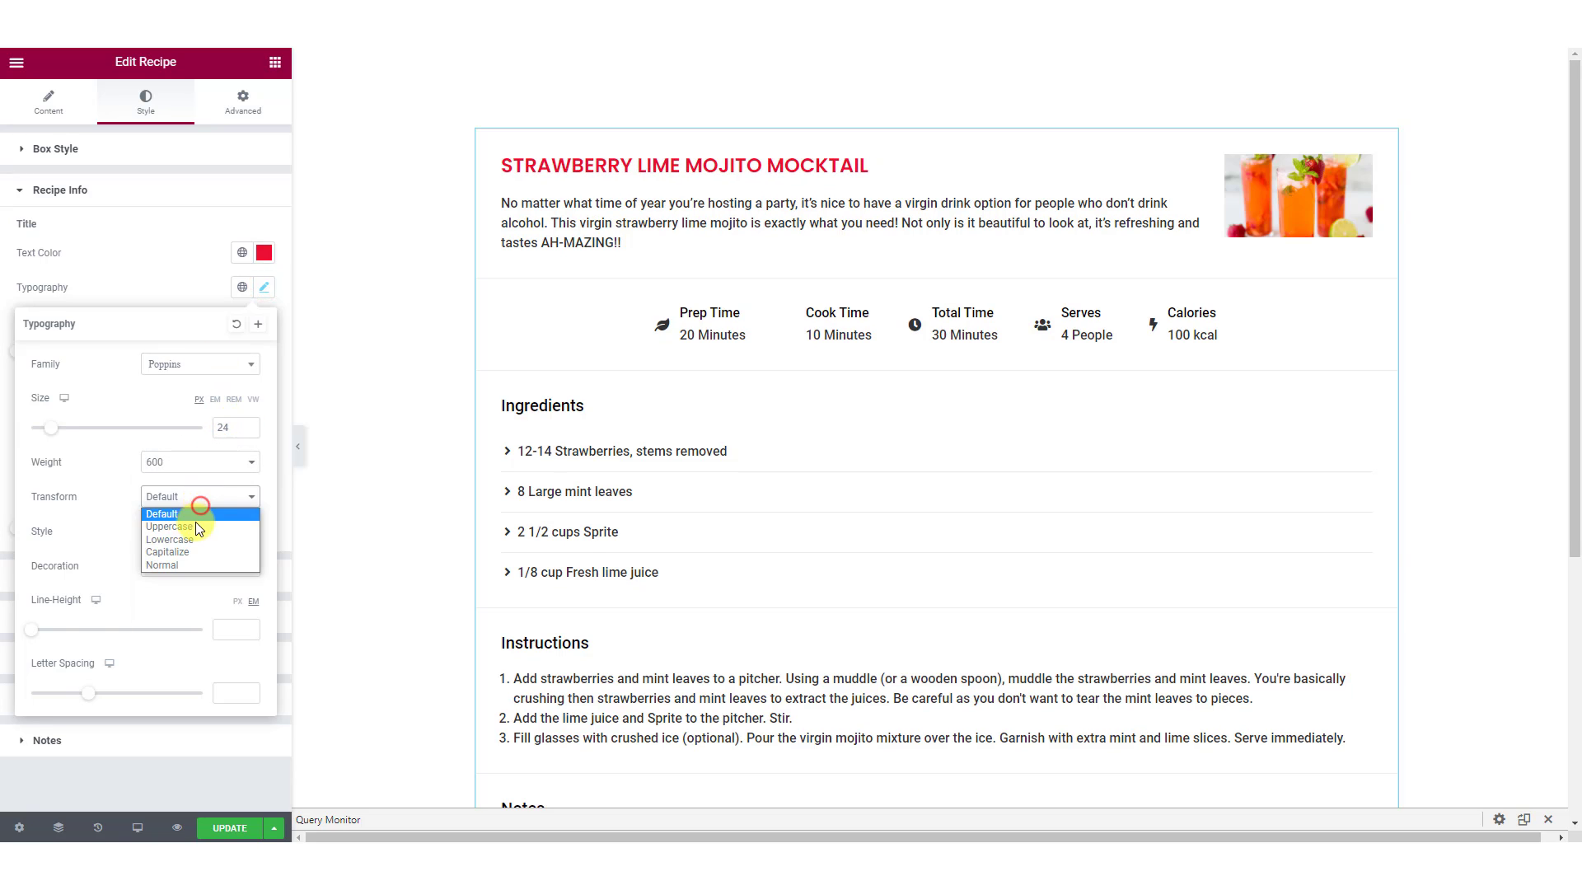
left_click(196, 521)
left_click(175, 304)
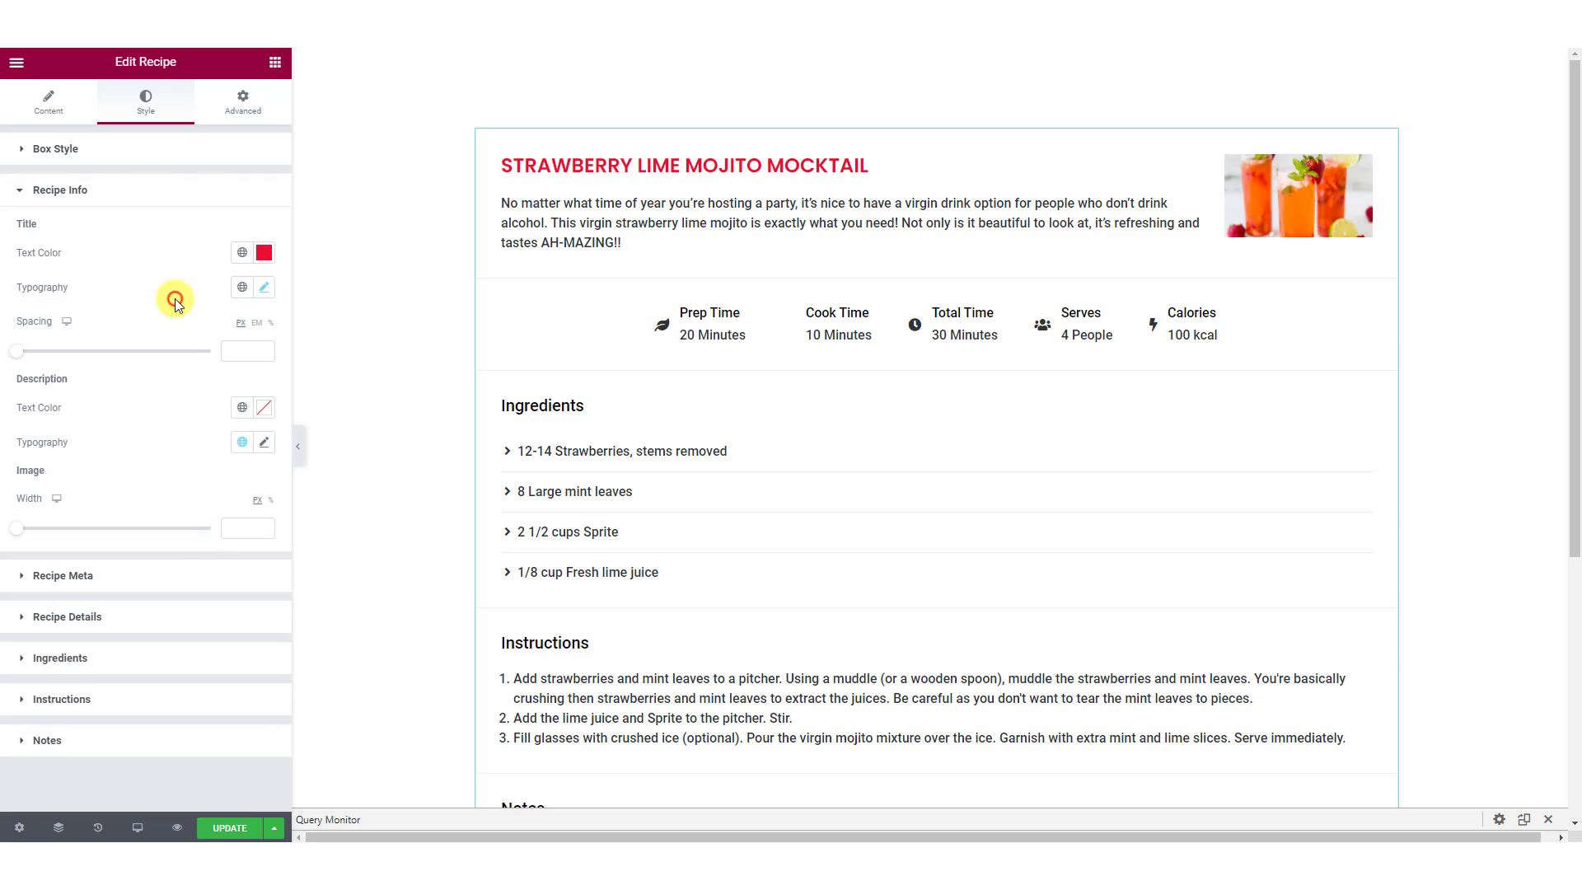
Set the recipe description's text color to #000000
left_click(263, 407)
left_click_drag(194, 519, 58, 624)
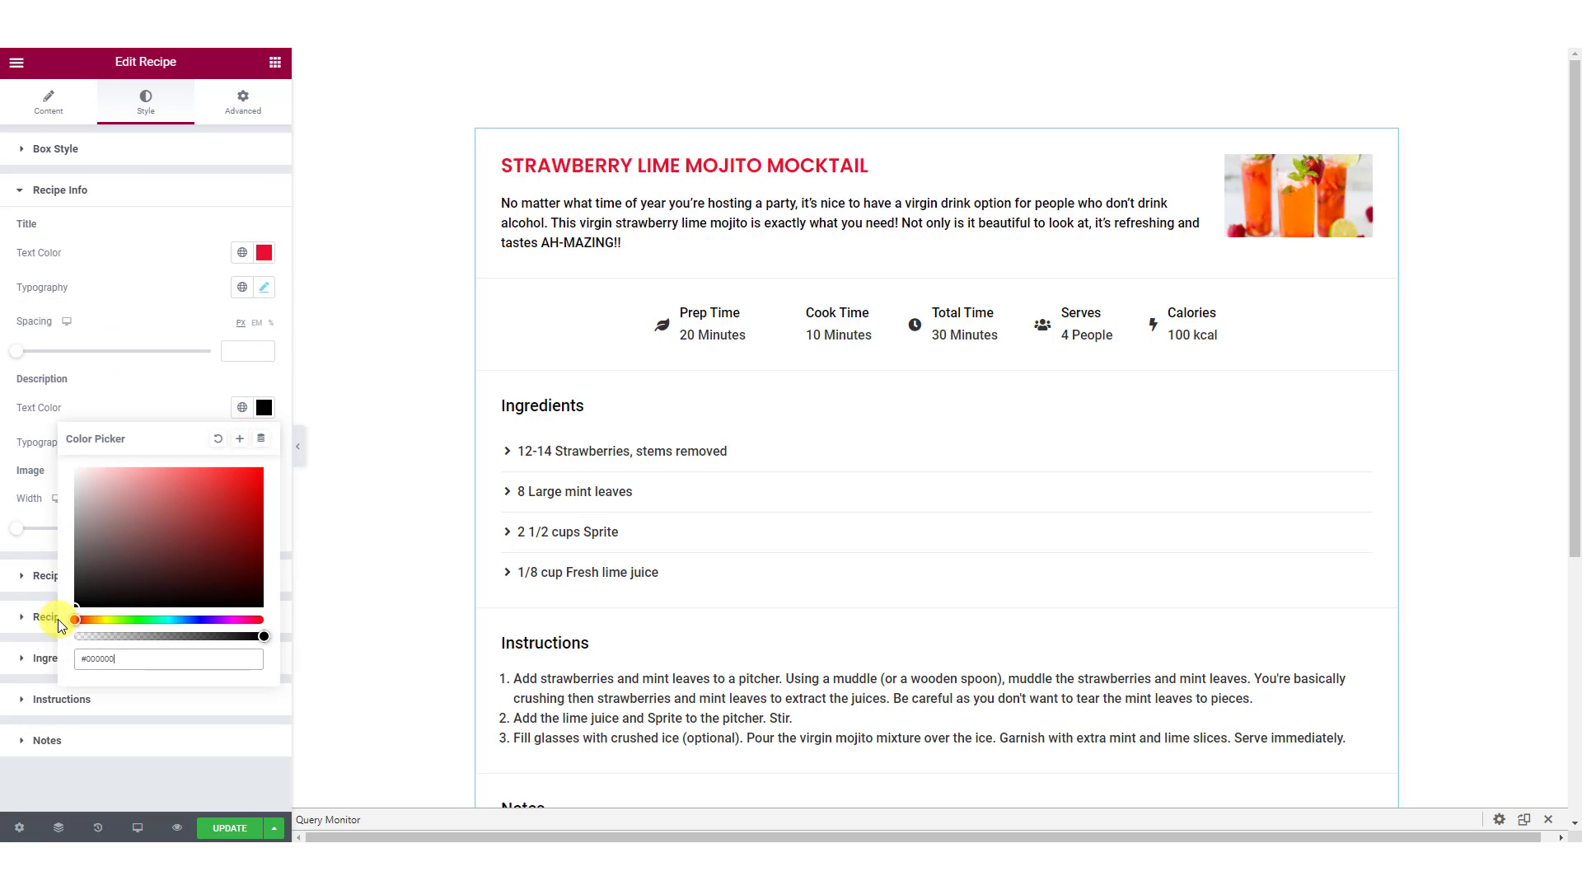
left_click(152, 404)
Set the description's typography to Poppins at 15 px, Normal weight, with a line height of 1.8 em
left_click(270, 443)
left_click(230, 515)
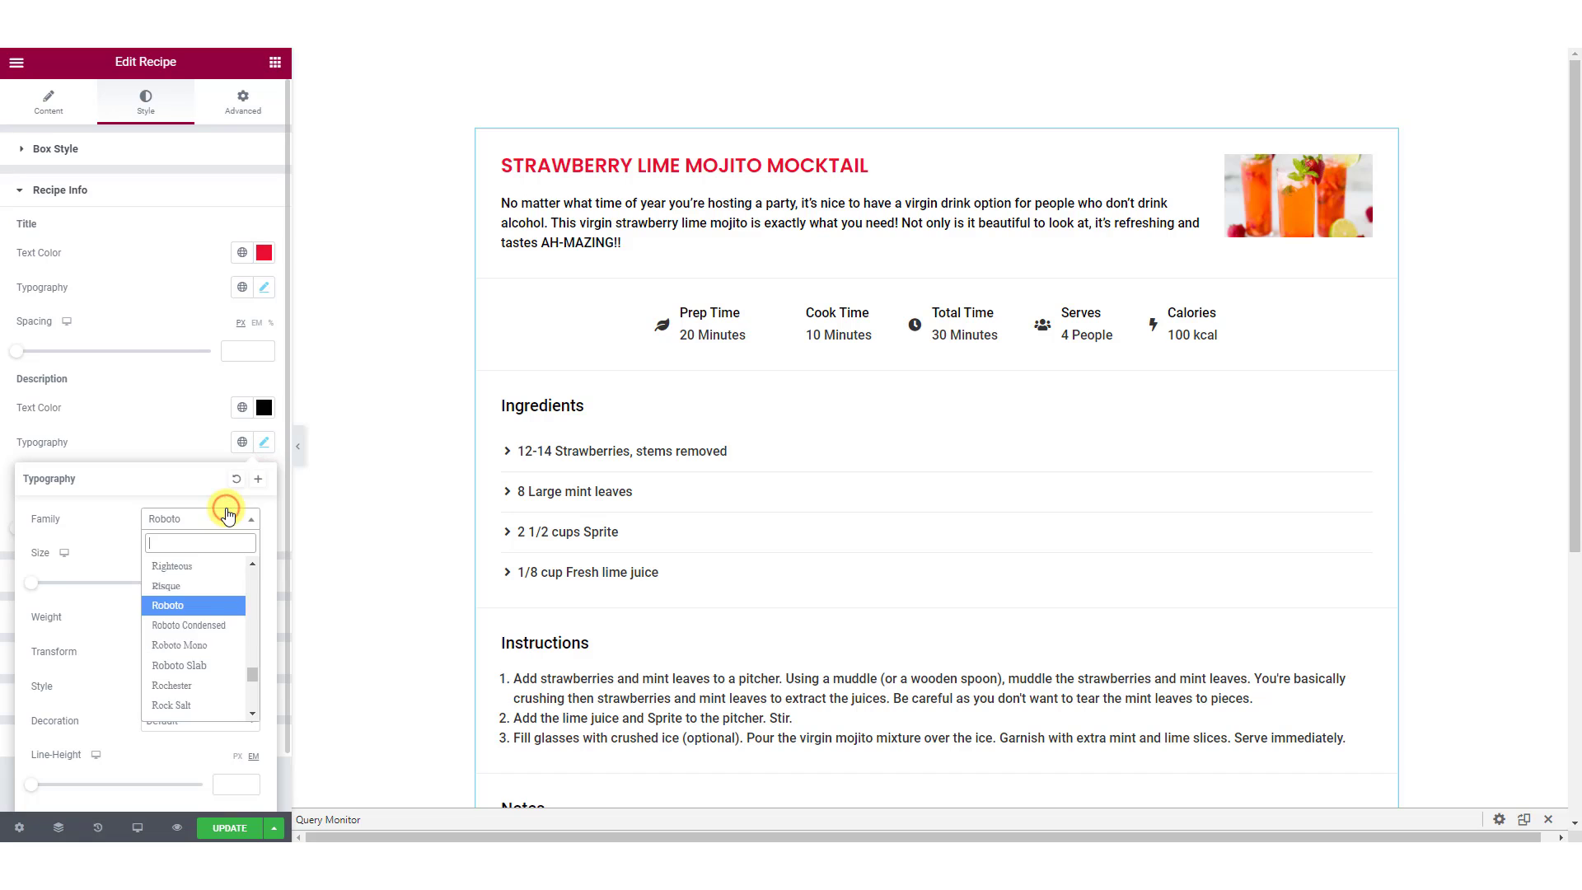
type("popp")
key("Return")
left_click(235, 583)
type("15")
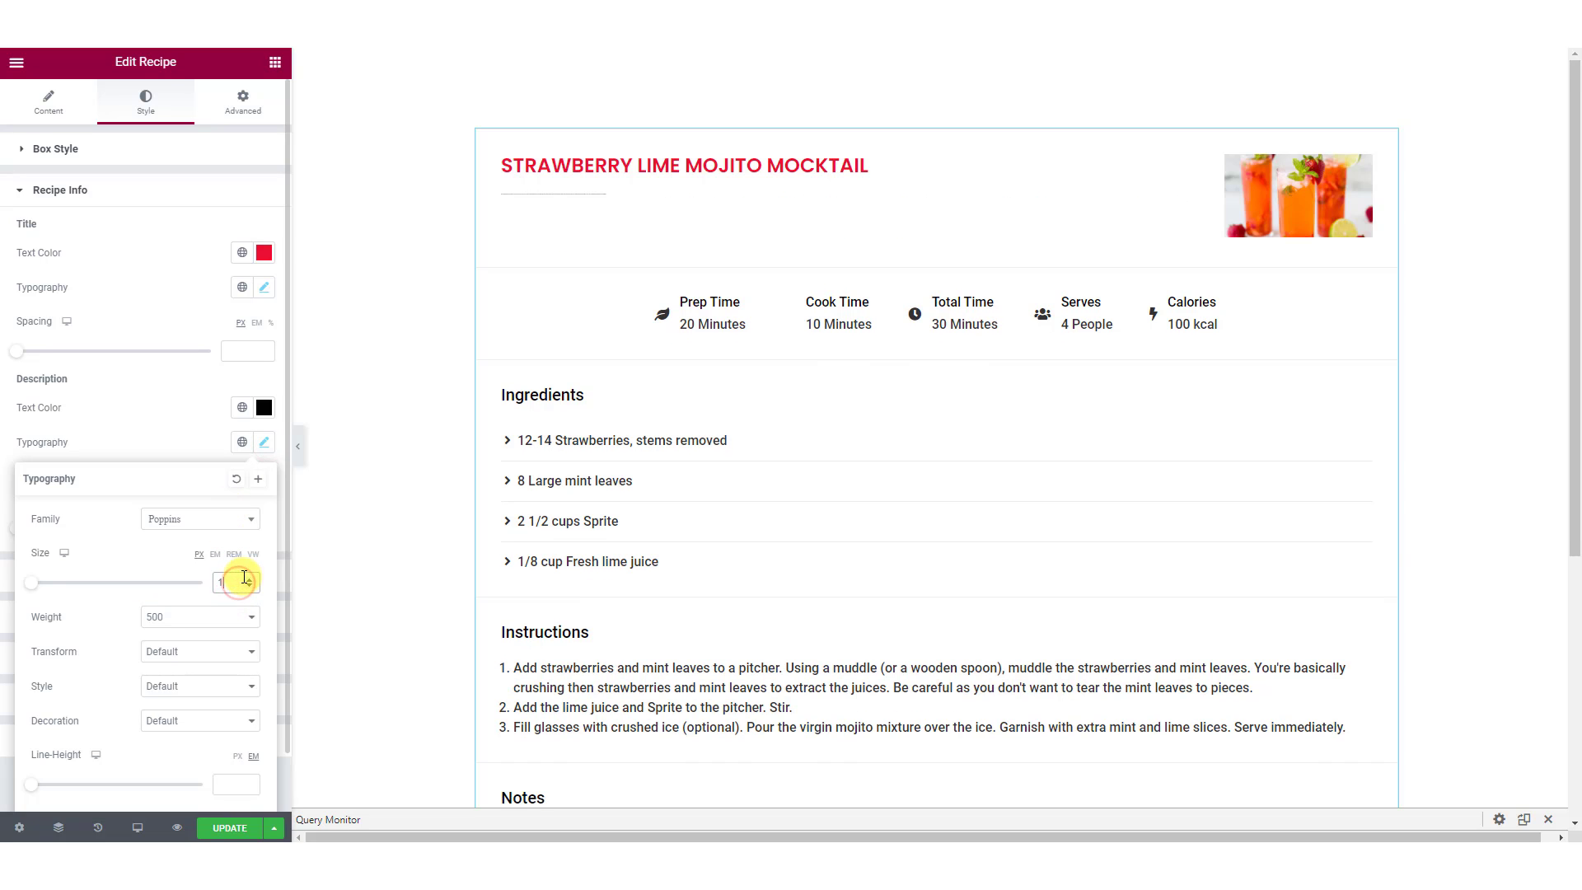
left_click(210, 618)
left_click(204, 763)
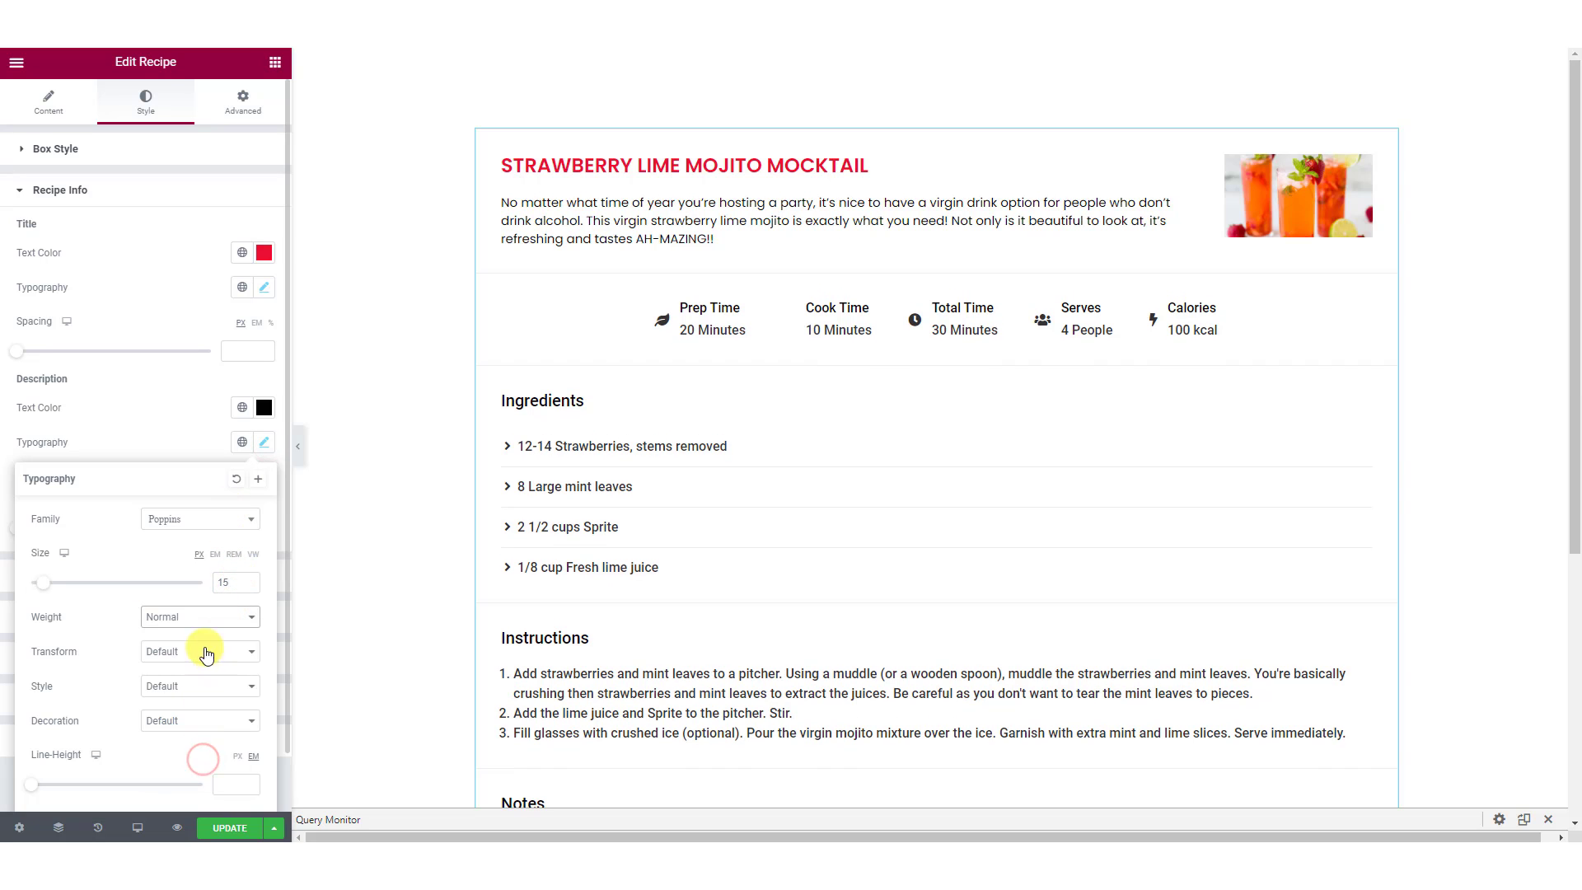
scroll(217, 774, "down", 1)
left_click_drag(38, 727, 62, 731)
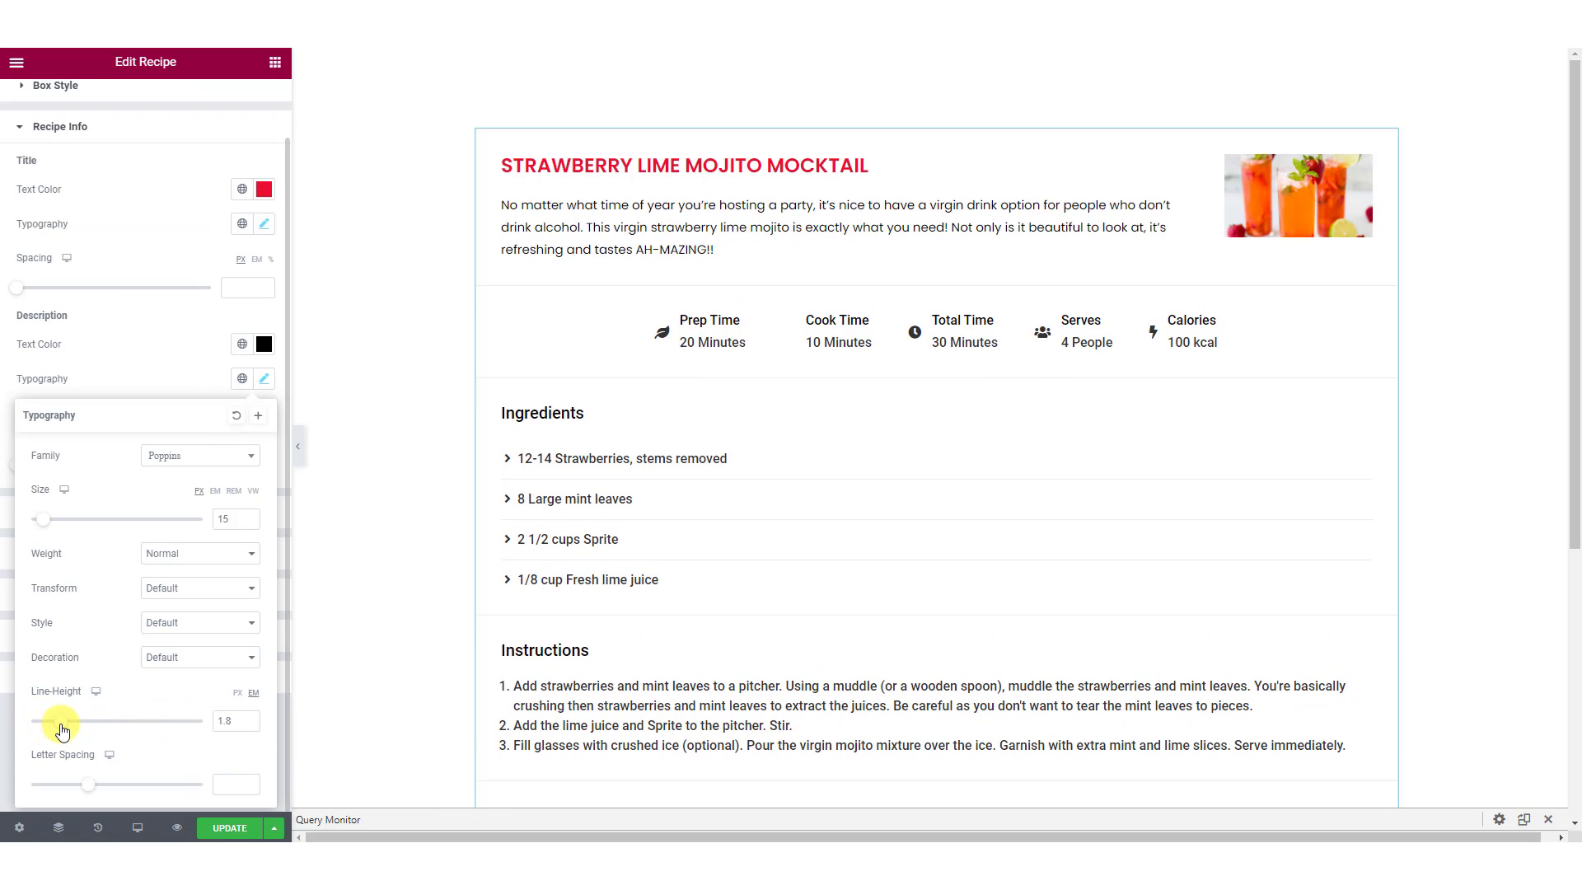
left_click(182, 372)
Enlarge the recipe image to a width of about 401 px
left_click(23, 464)
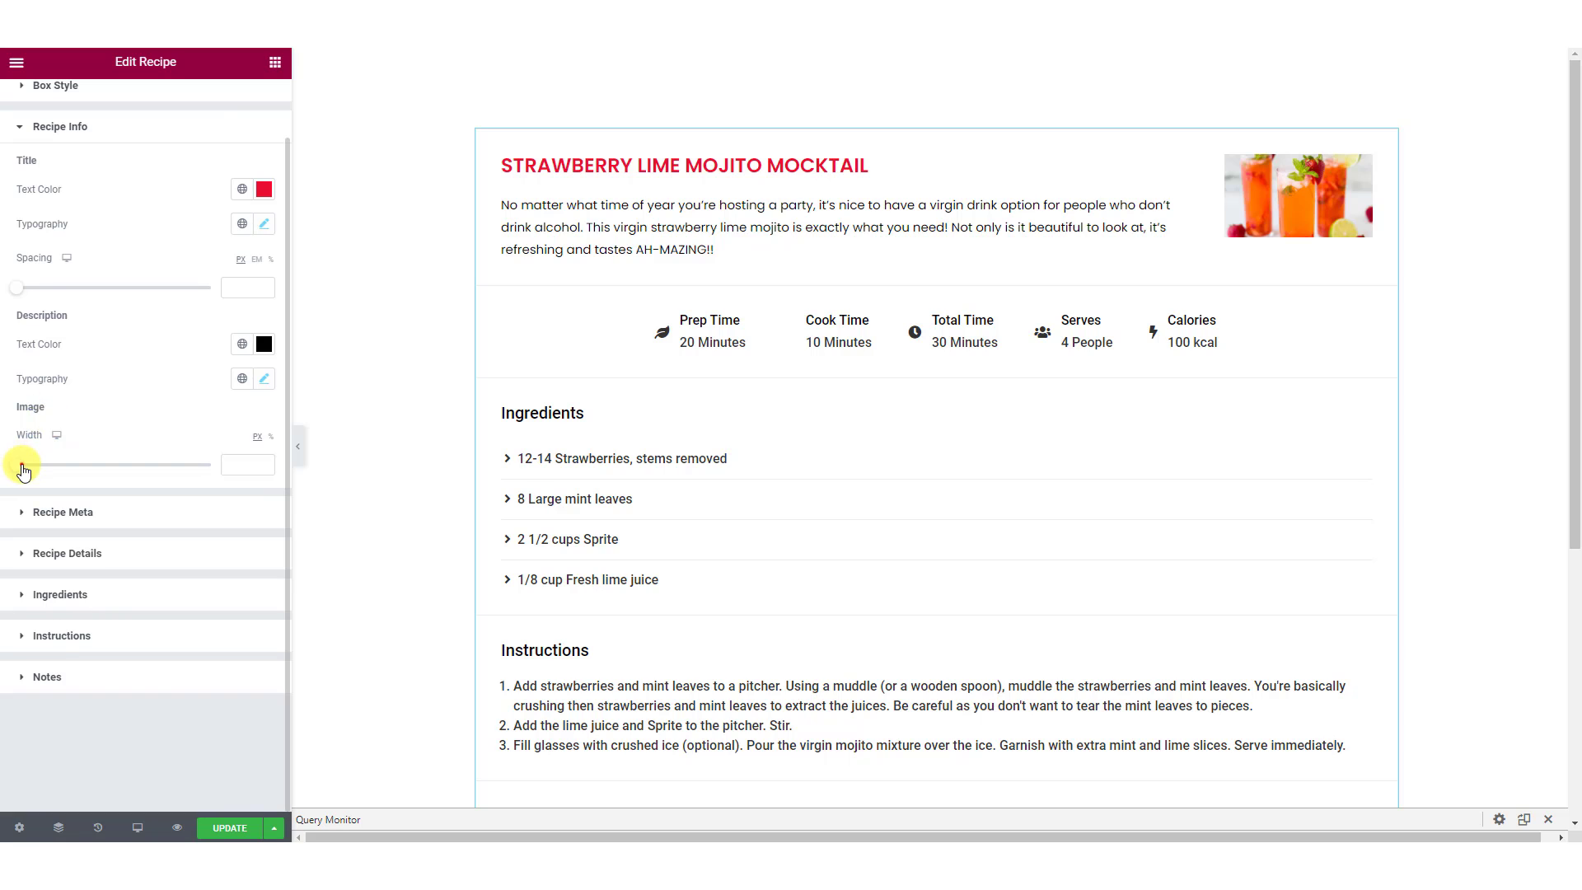
scroll(59, 470, "up", 1)
left_click_drag(59, 470, 170, 484)
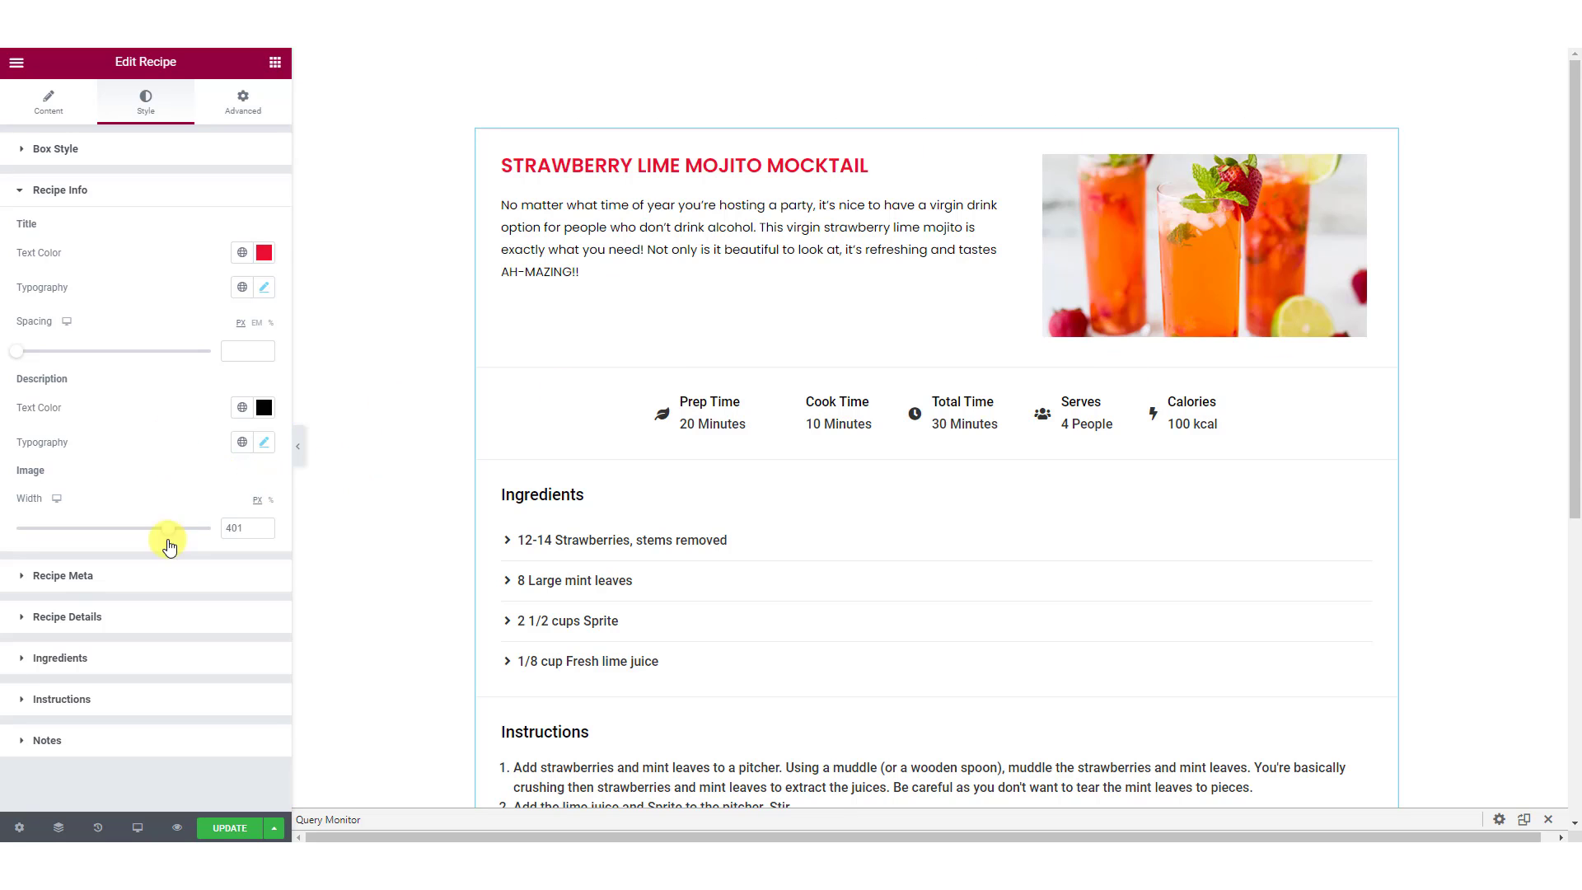
Give the Recipe Details section a gradient background with red as the first color and dark orange as the second
left_click(155, 575)
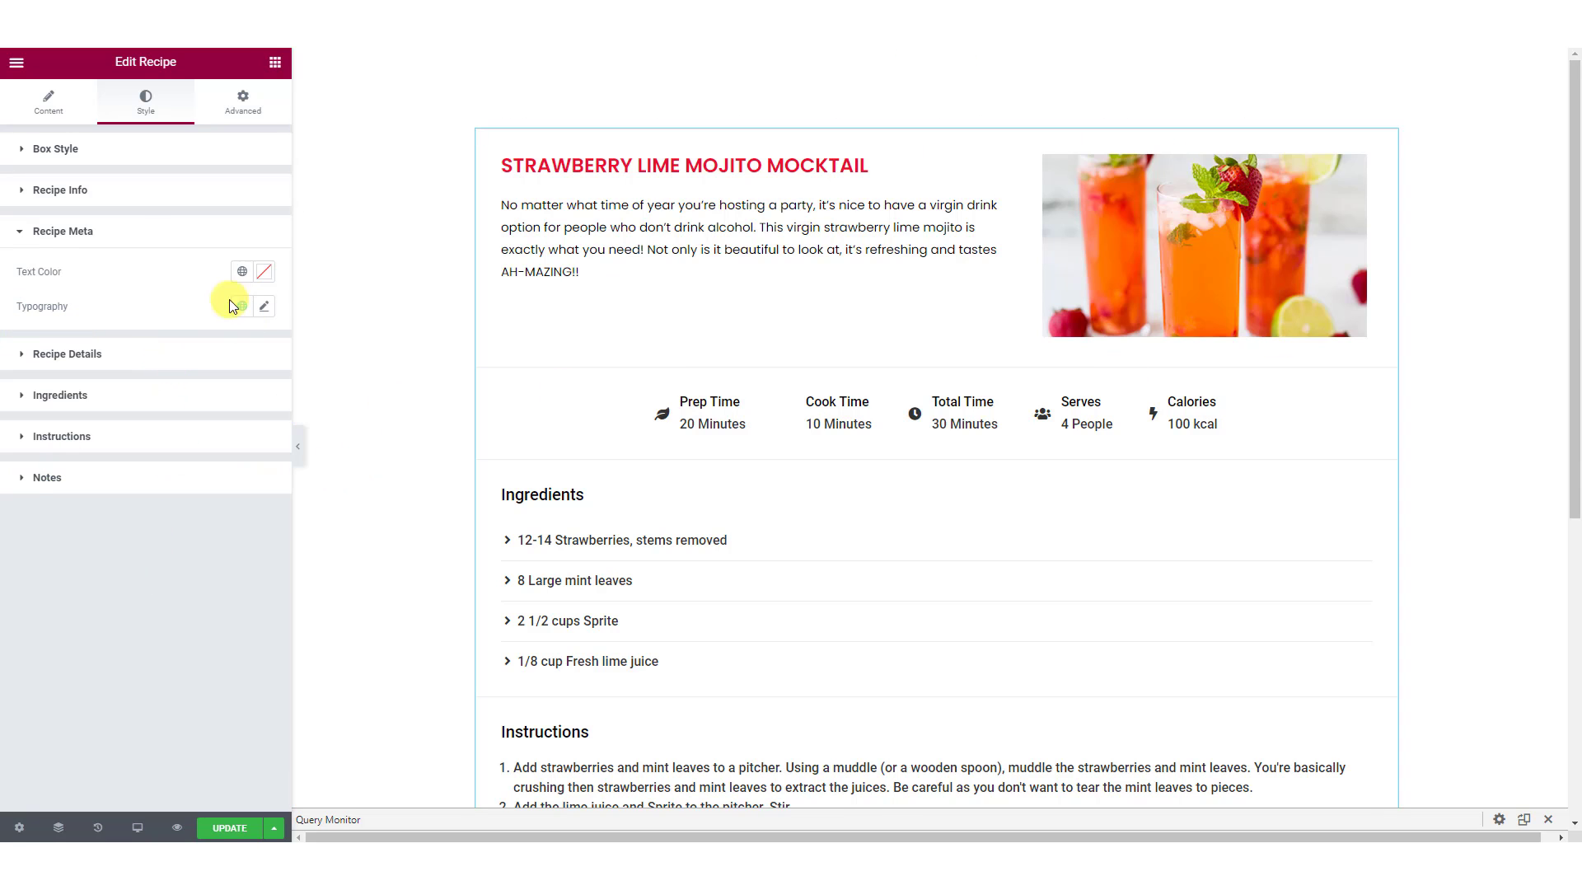
left_click(205, 352)
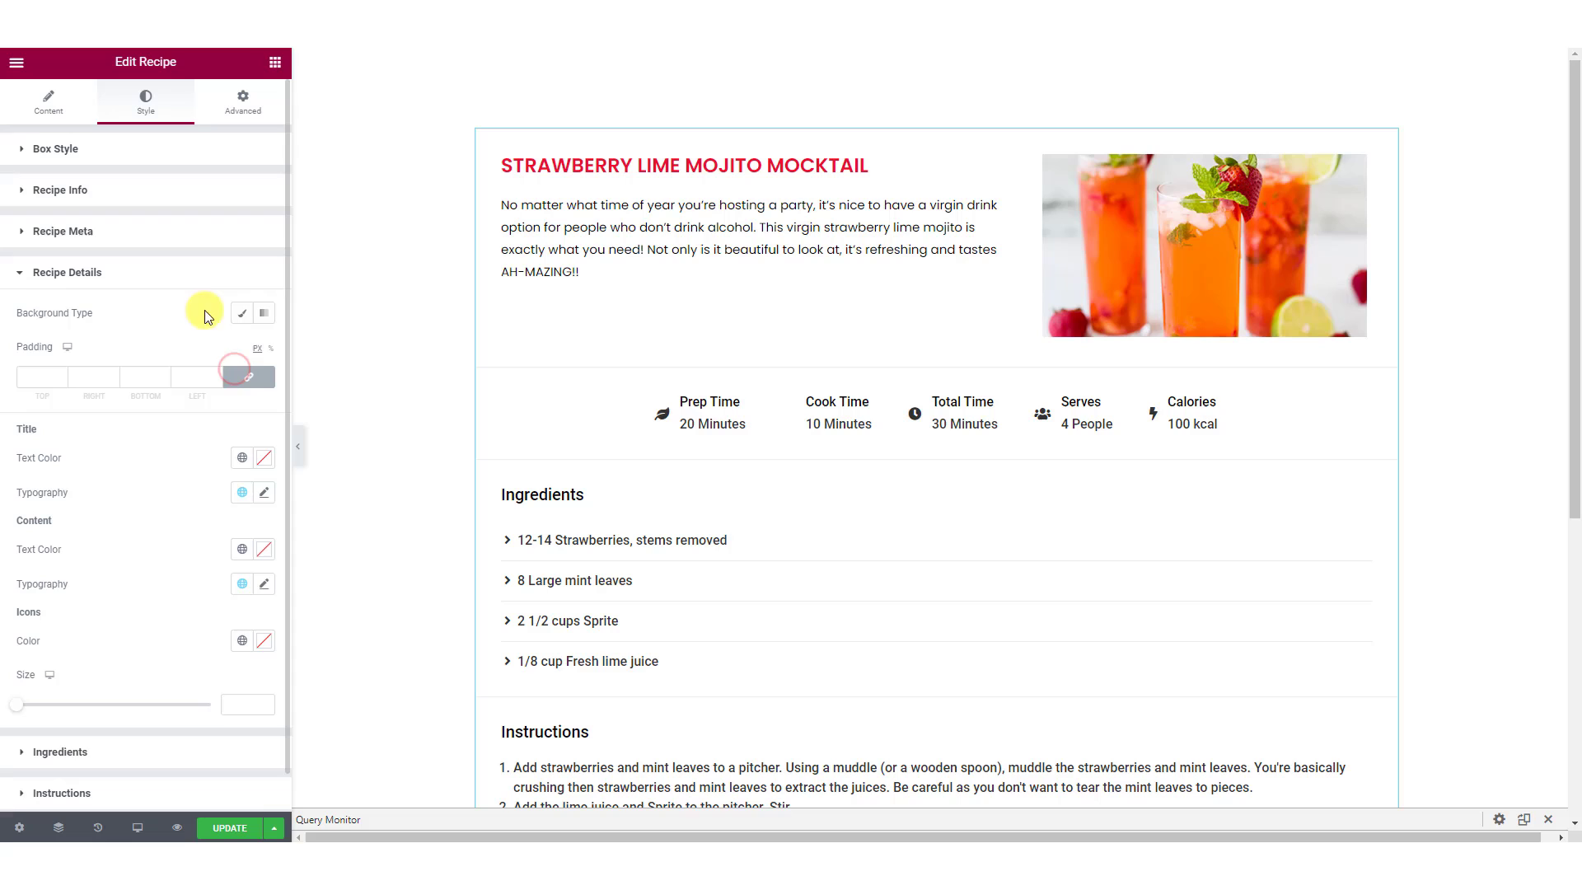
left_click(266, 315)
left_click(264, 348)
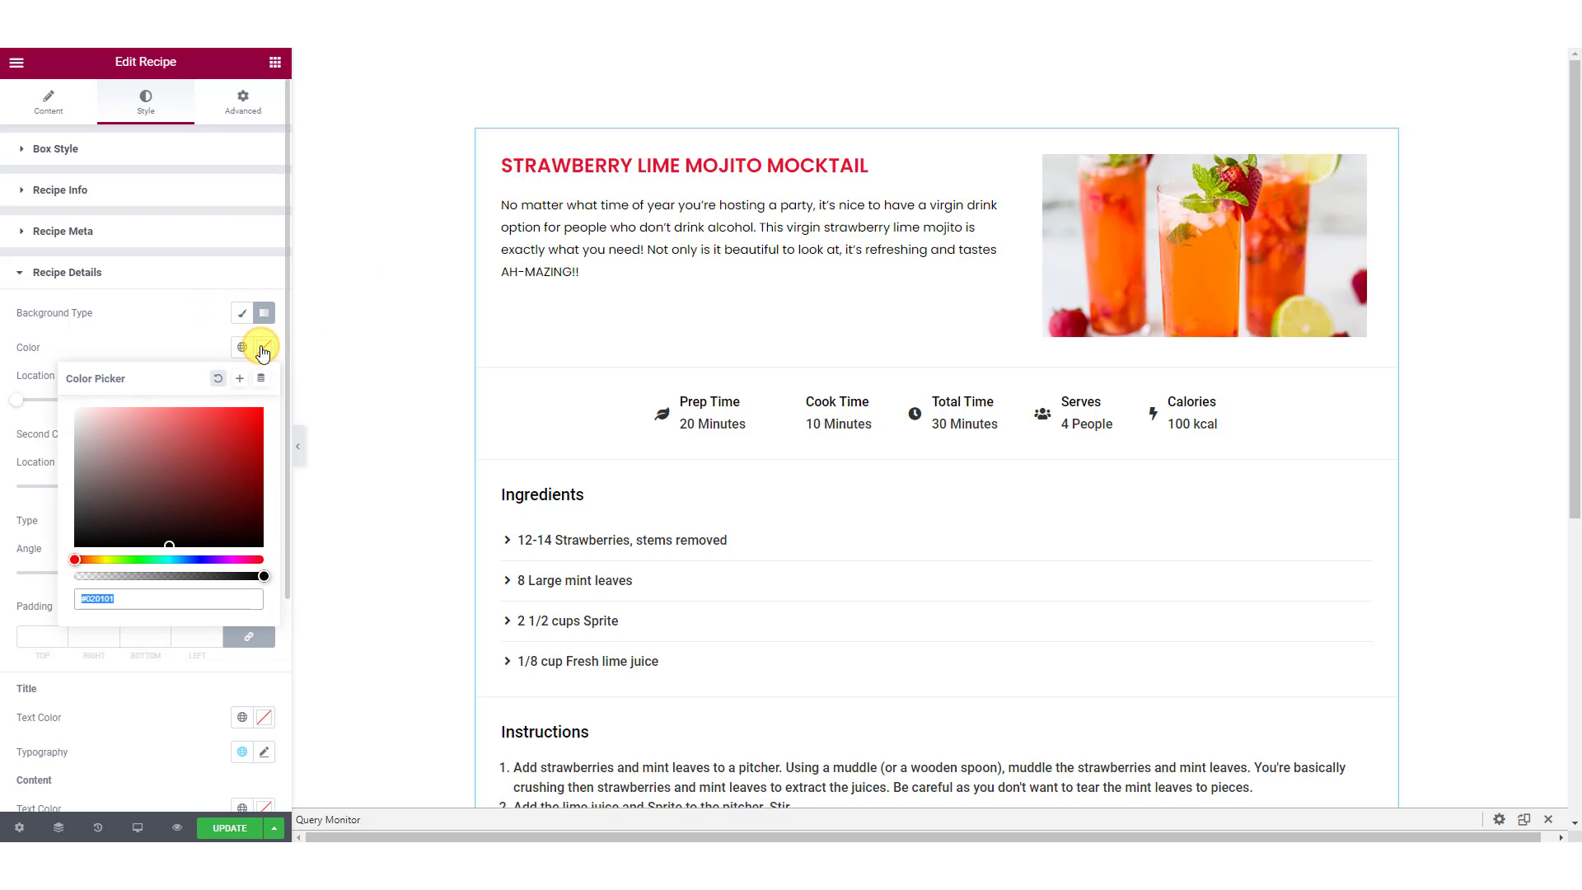
left_click(177, 332)
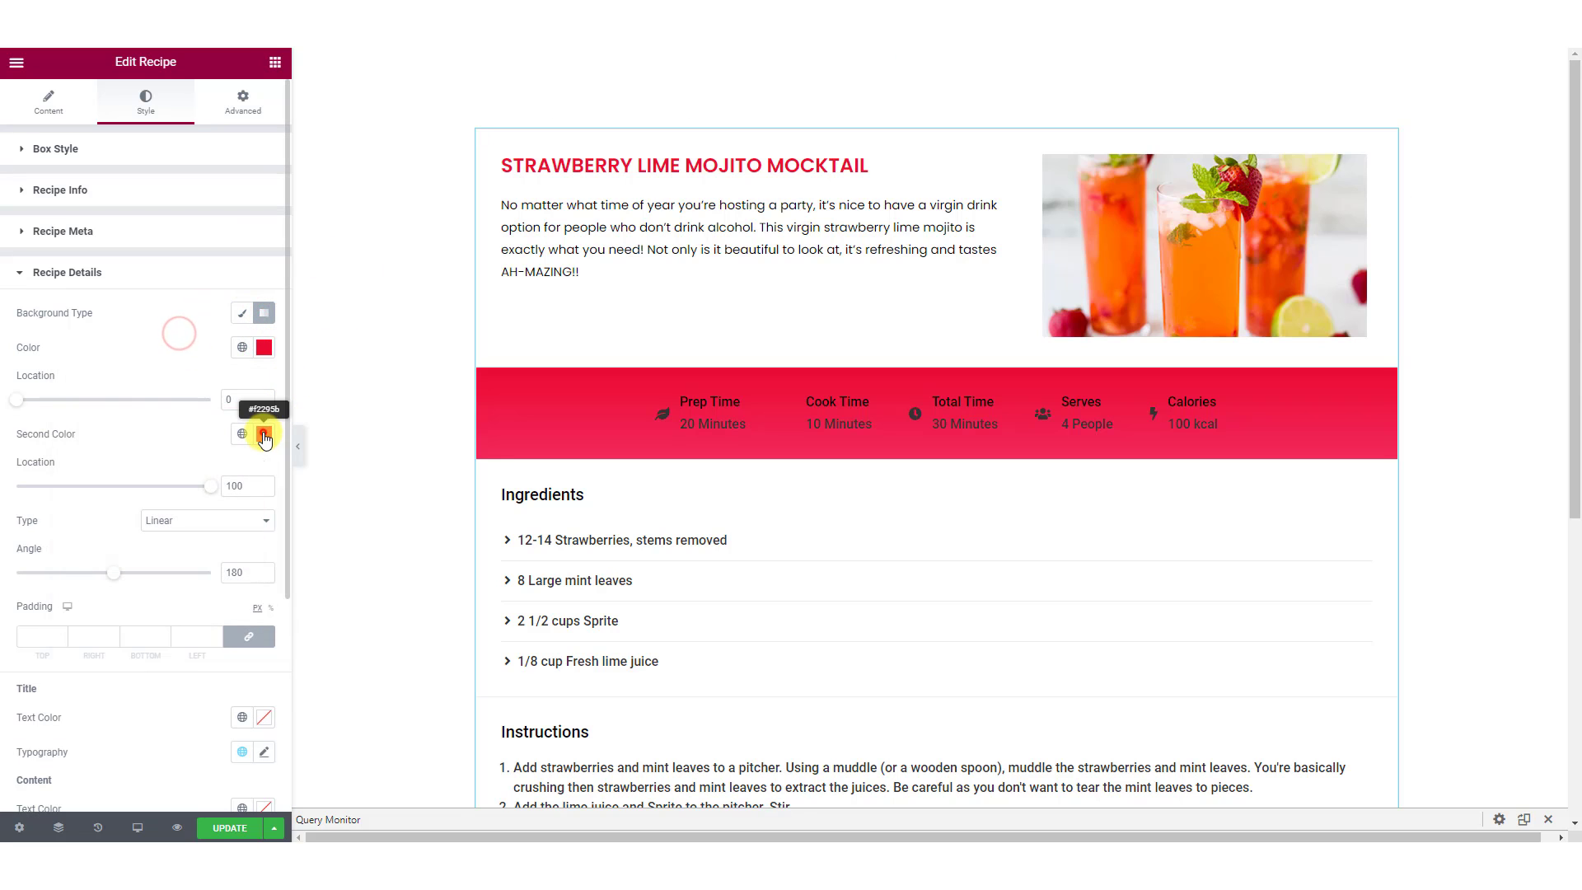
left_click(263, 434)
left_click(176, 445)
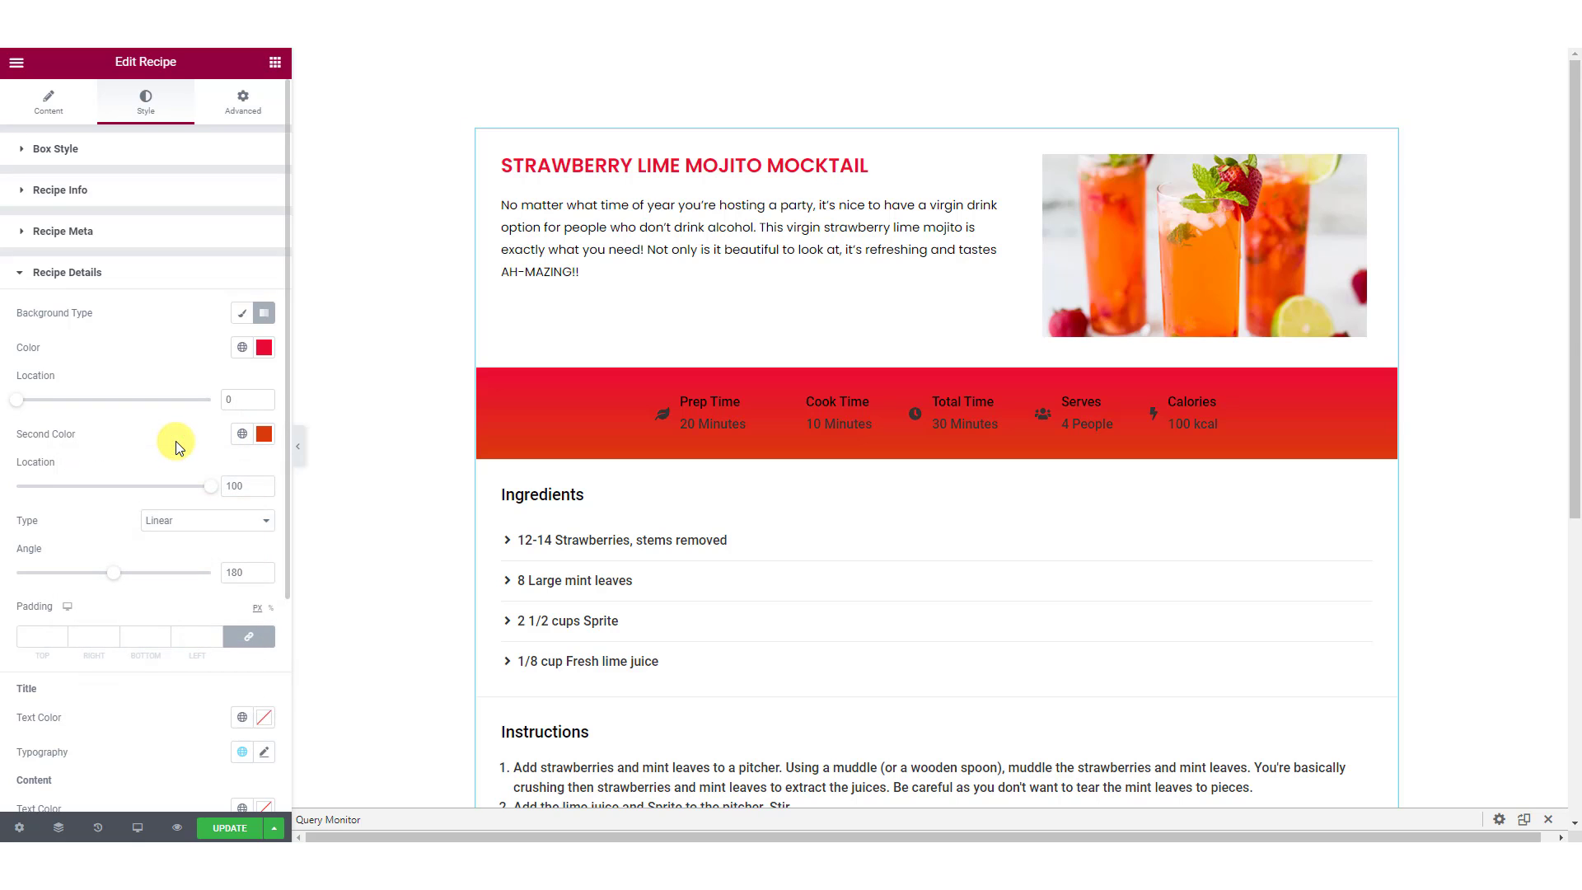
left_click_drag(210, 487, 243, 492)
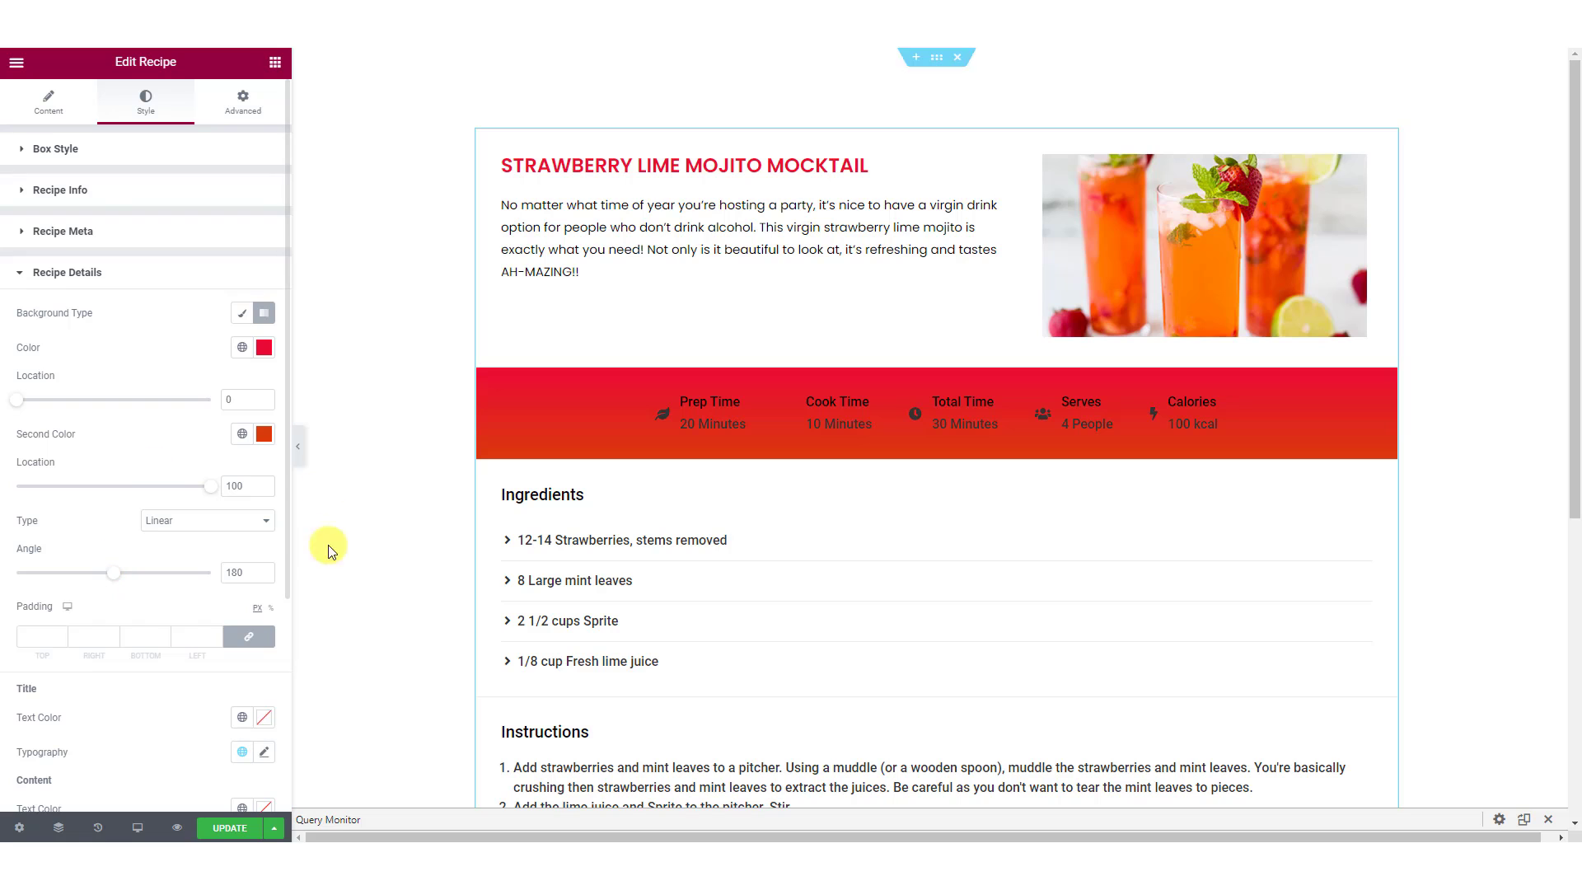
Unlink the Recipe Details padding values and set the top and bottom padding to 35 px each
left_click(248, 637)
left_click(53, 636)
type("35")
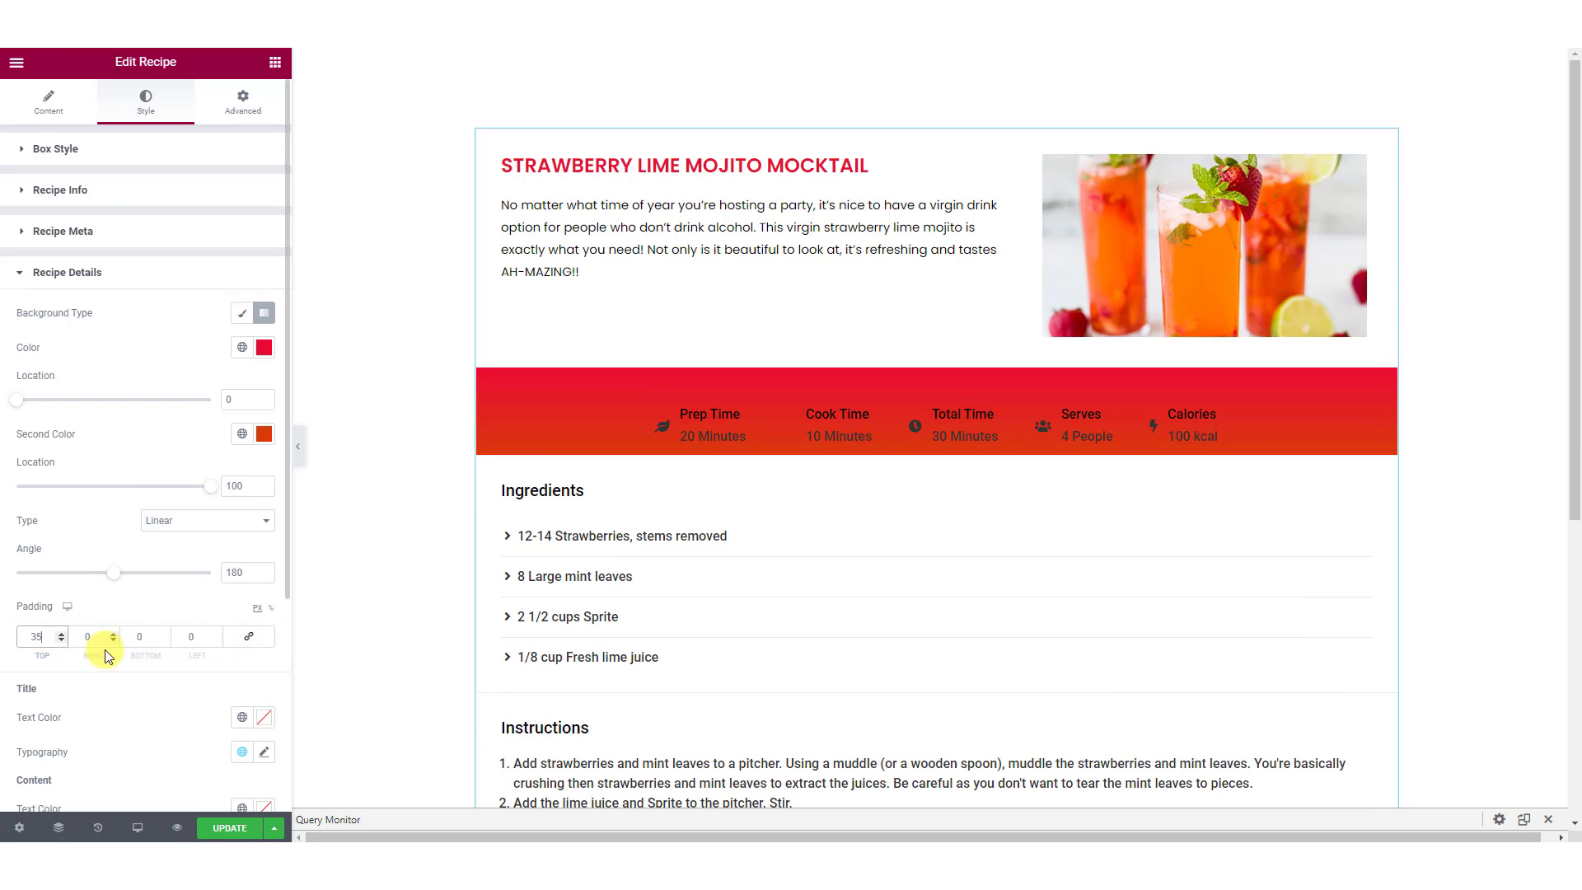
left_click(145, 636)
type("35")
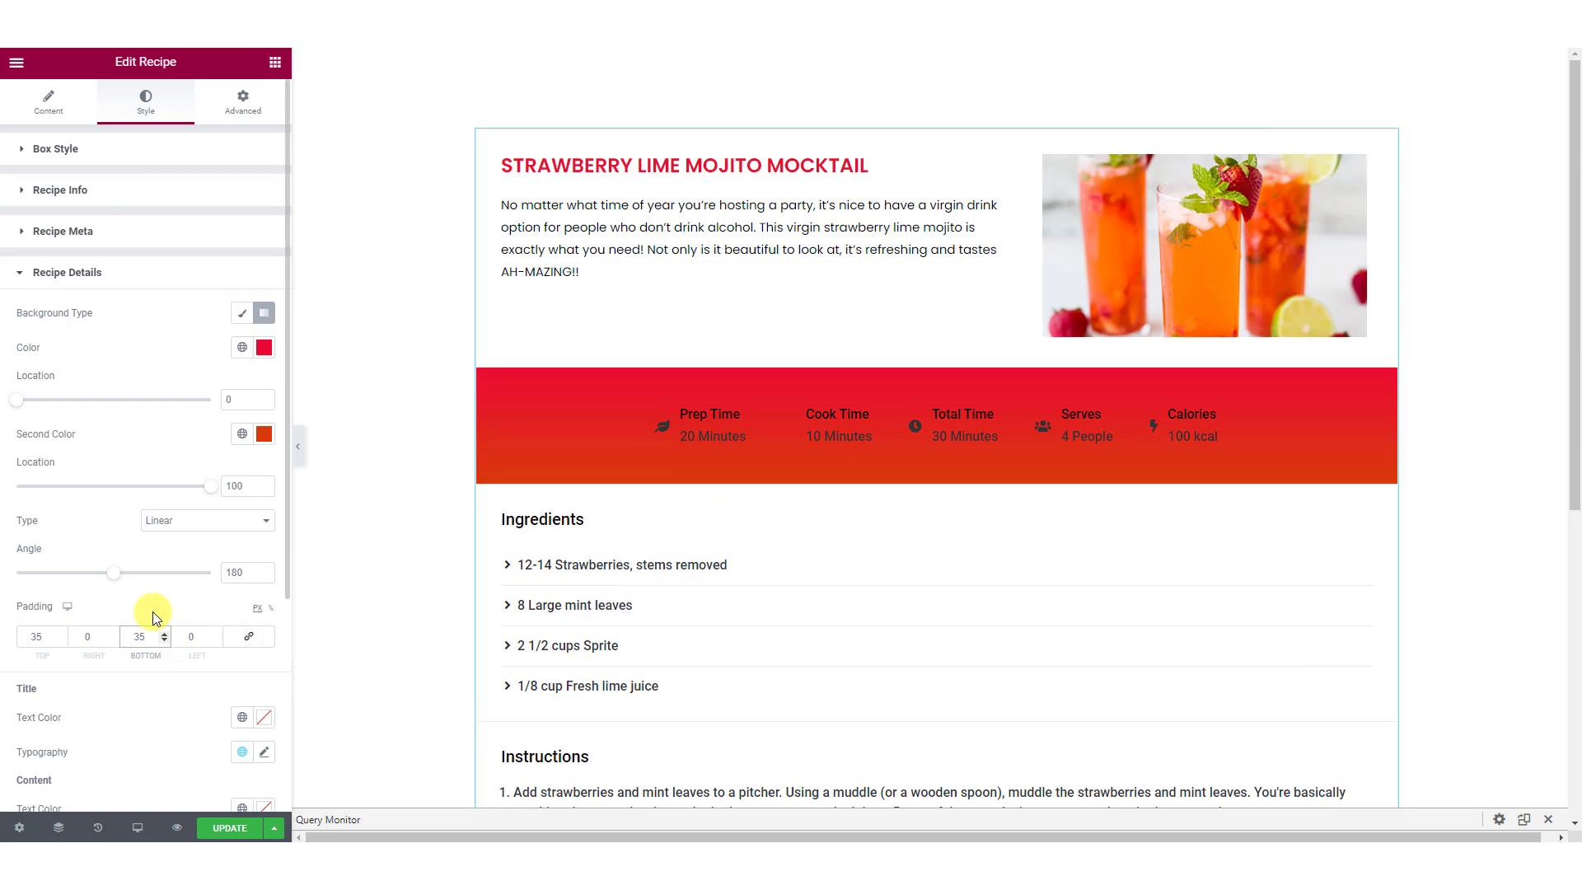
Set the text color of the Recipe Details titles to #FFFFFF
scroll(223, 577, "down", 2)
left_click(264, 554)
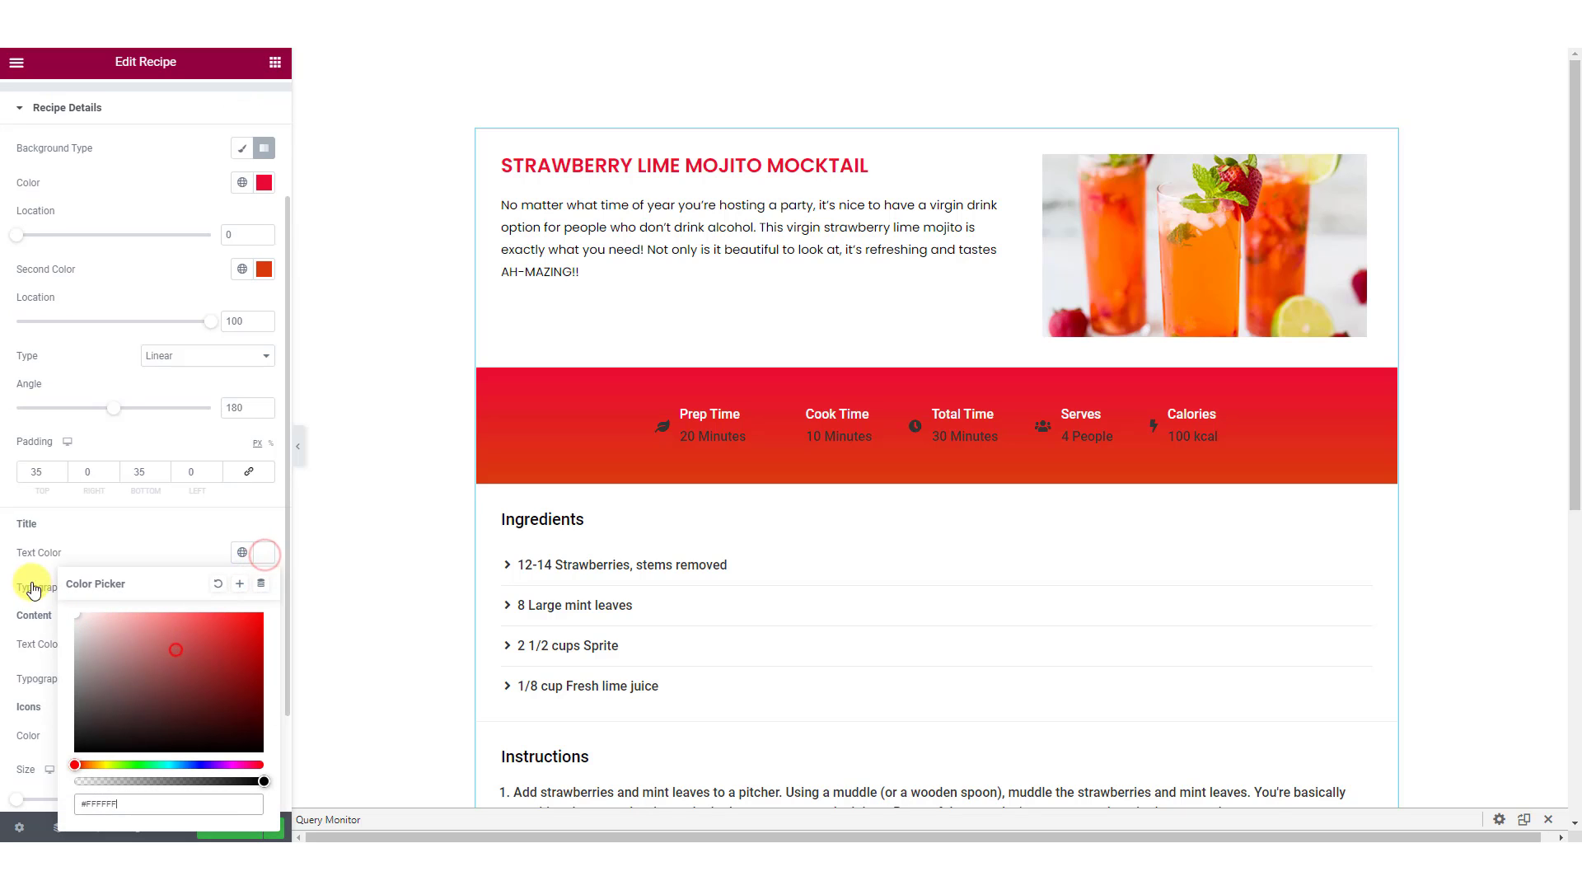
left_click(152, 538)
Set the typography of the Recipe Details titles to Poppins at 18 px
left_click(263, 587)
left_click(212, 664)
type("pop")
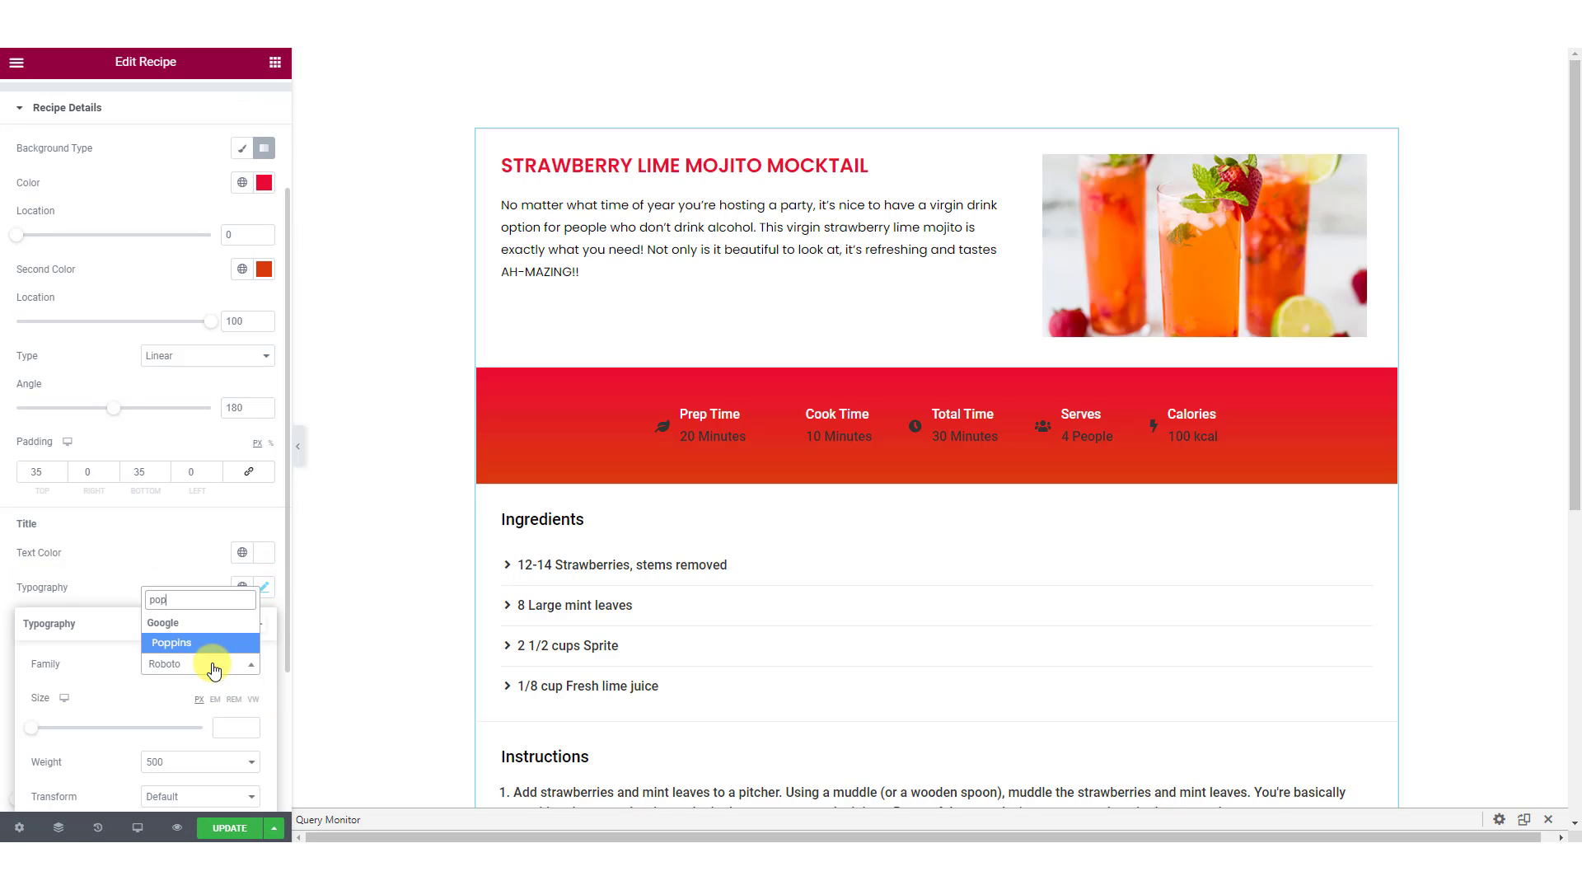
left_click(212, 651)
left_click(222, 728)
type("18")
scroll(202, 602, "down", 2)
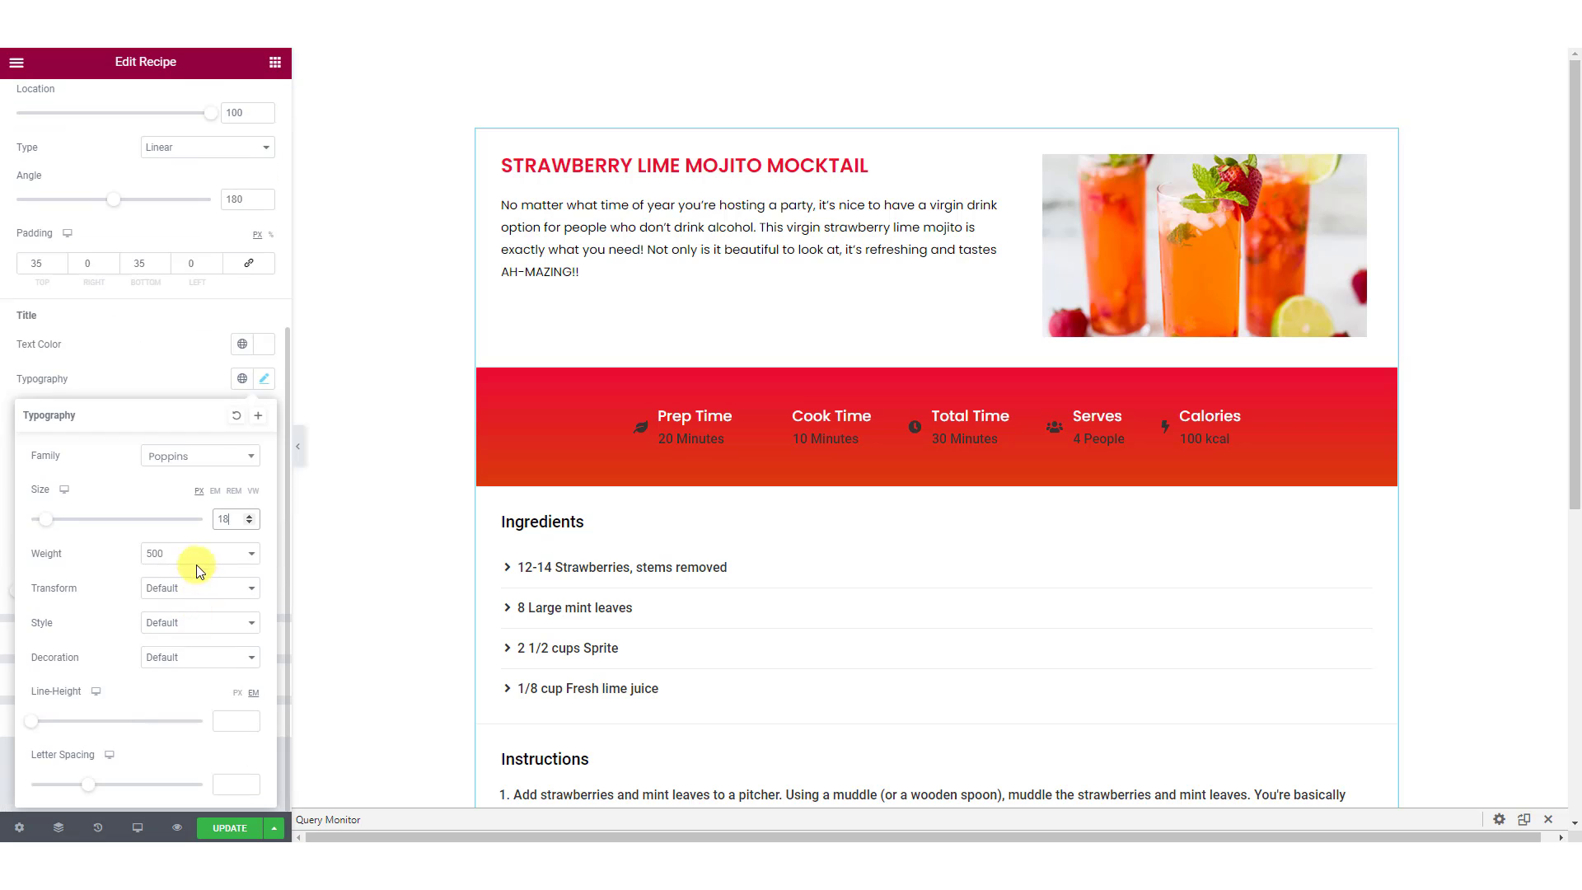
left_click(187, 346)
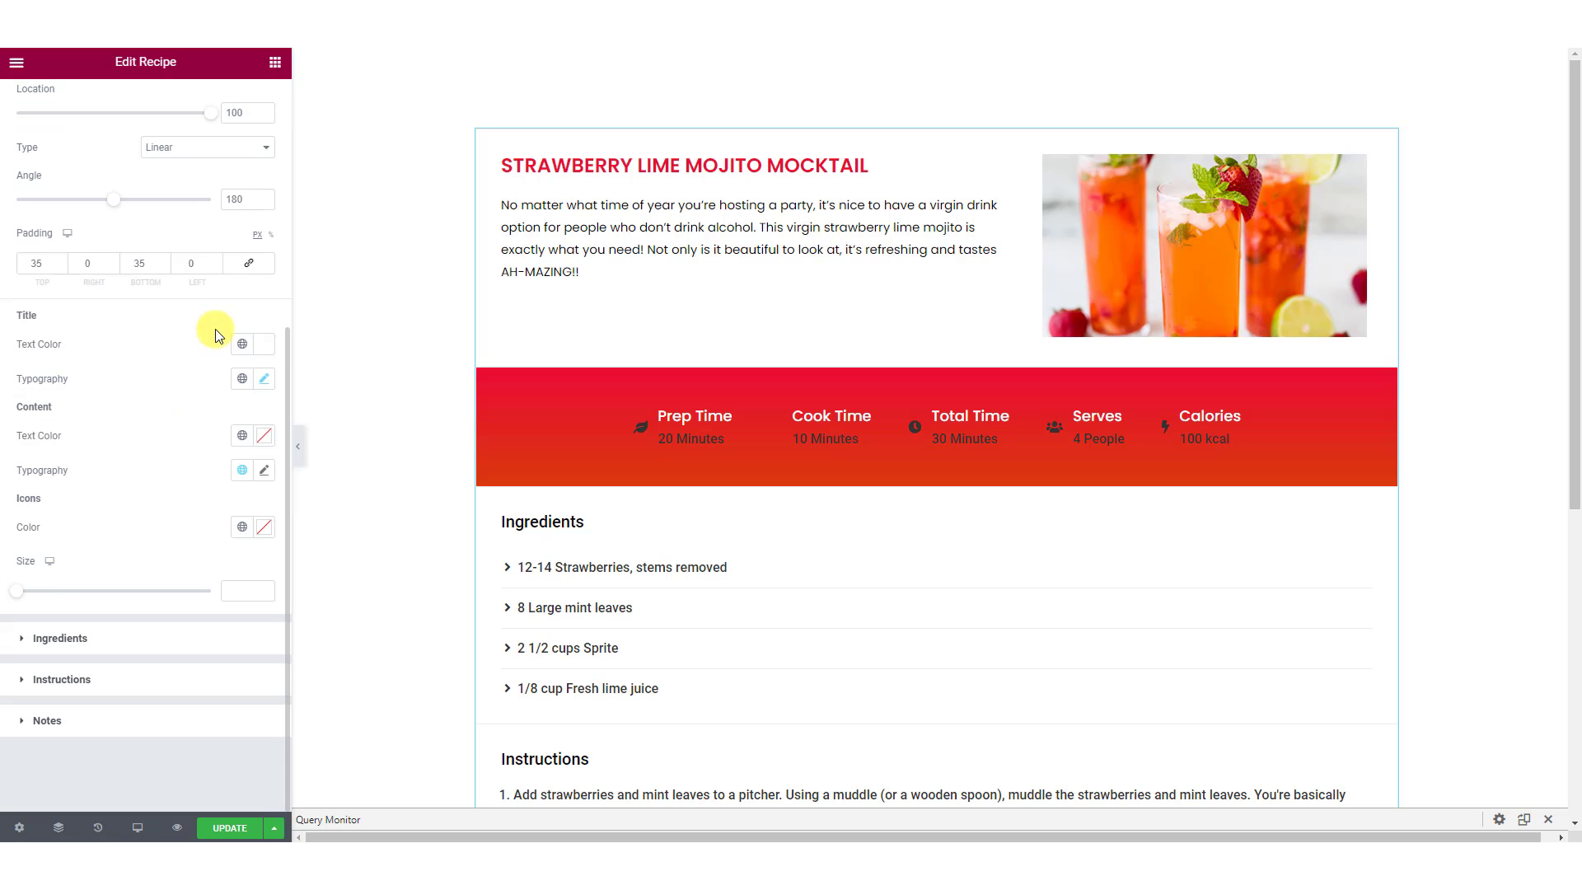
Make the Recipe Details content text white and set its typography to Poppins at 12 px
left_click(263, 435)
left_click(151, 488)
left_click(262, 545)
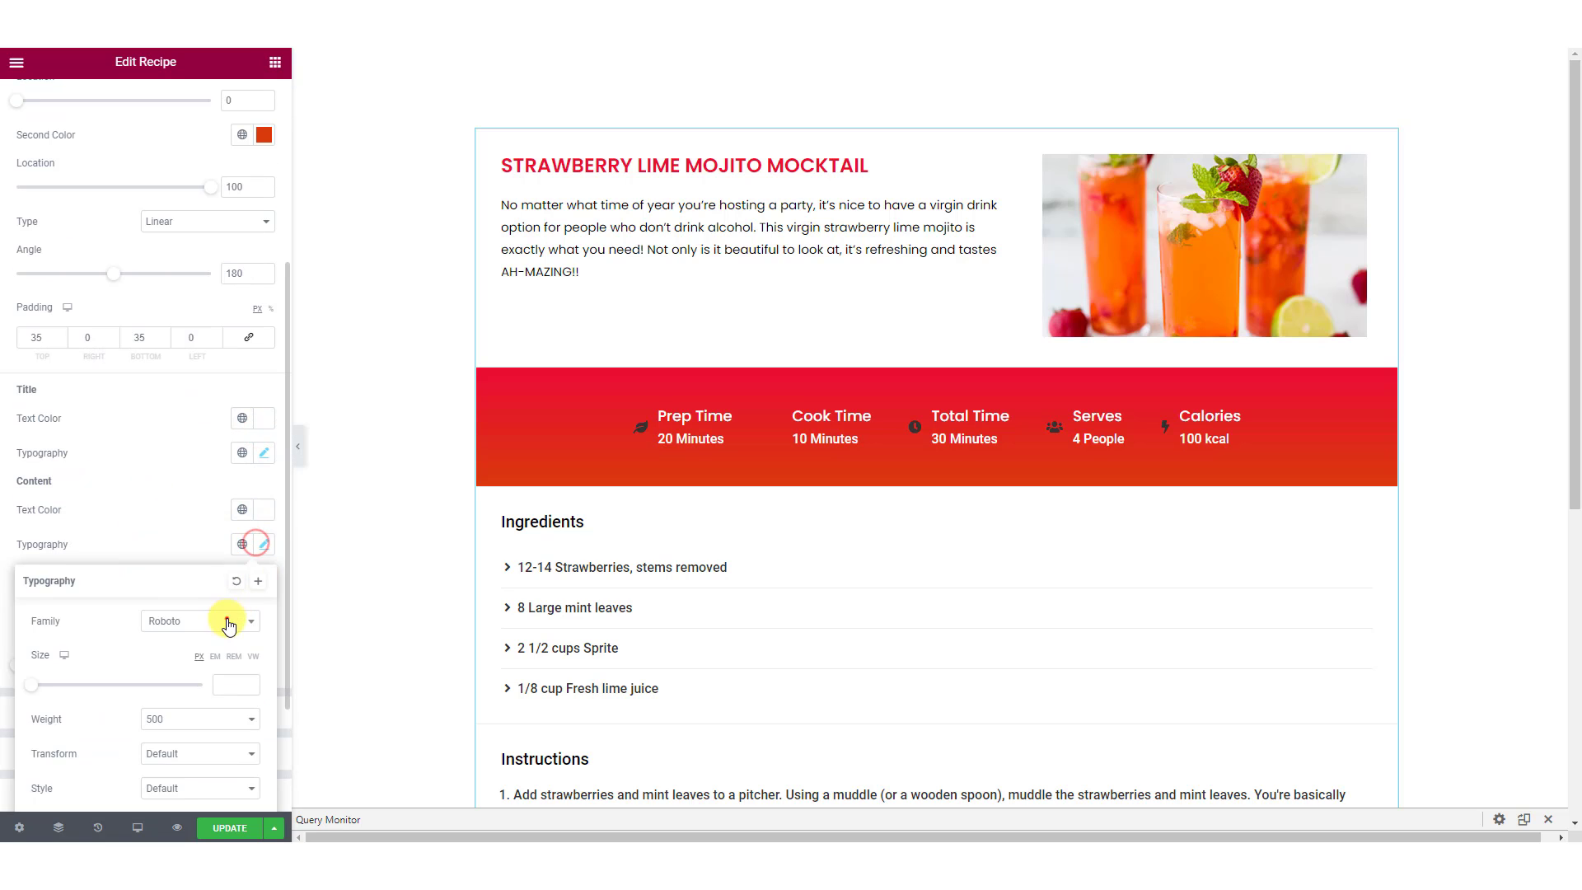
left_click(220, 622)
left_click(222, 633)
type("14")
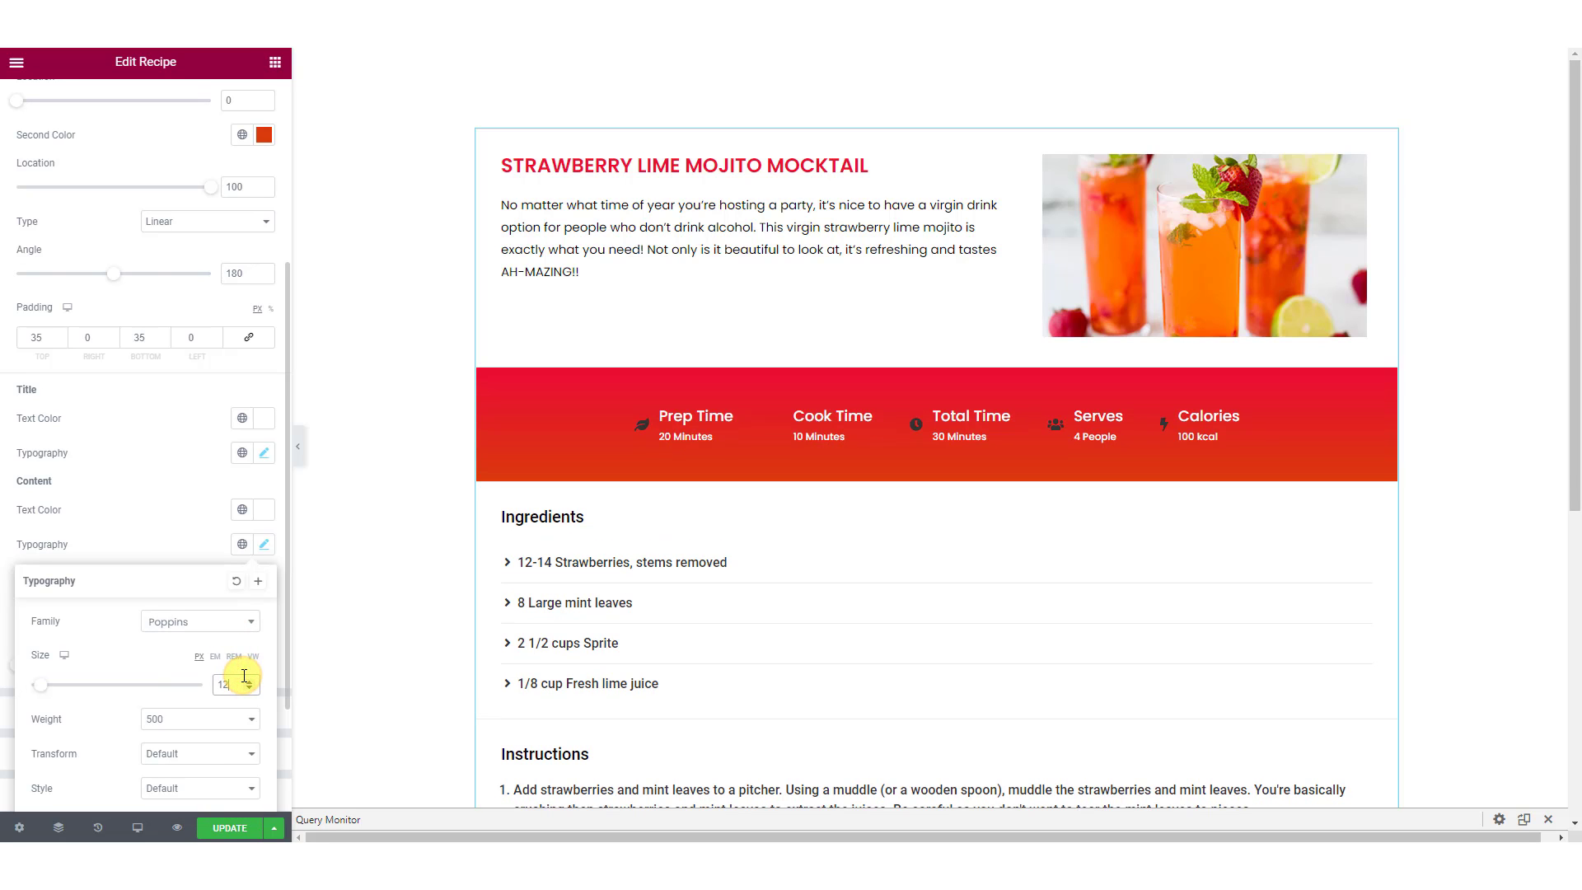
left_click(187, 530)
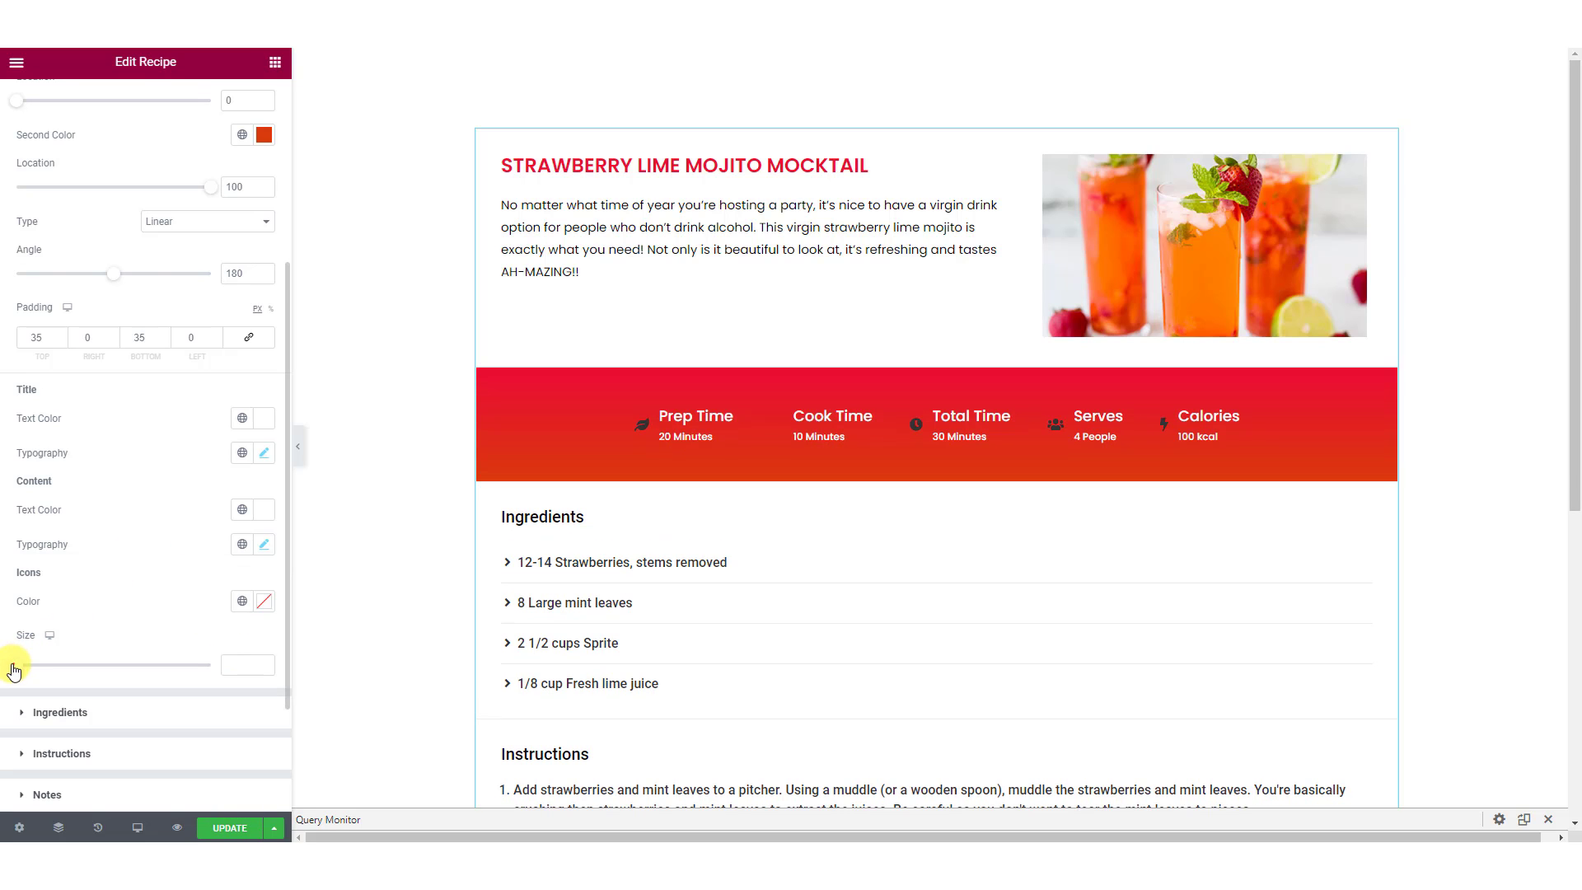
Set the Recipe Details icons to size 18 and color them white
left_click_drag(16, 665, 67, 665)
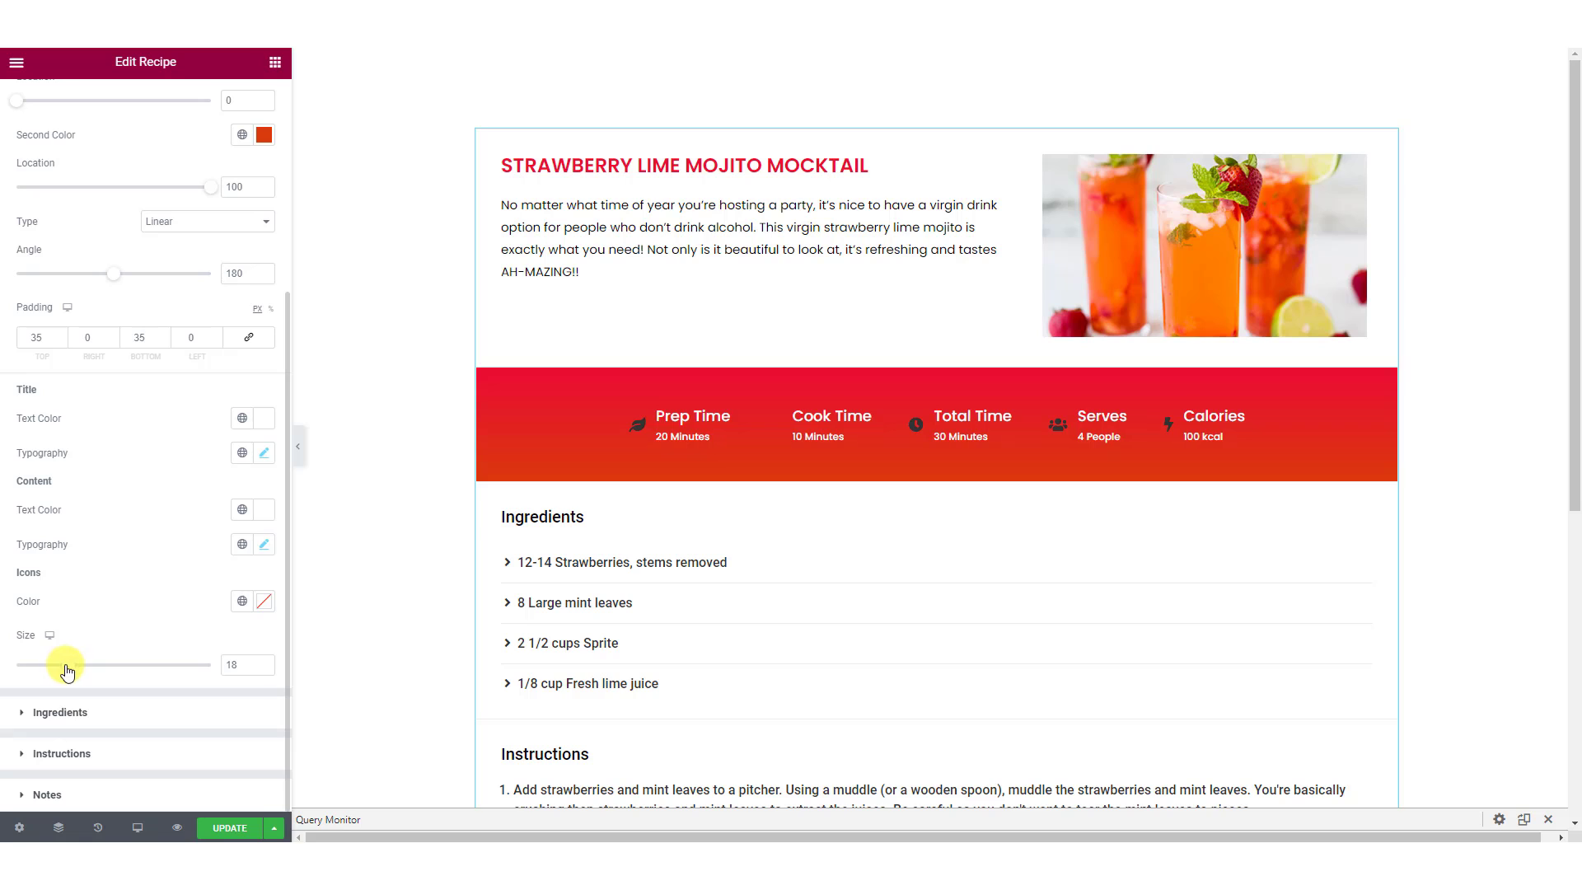
left_click(263, 600)
right_click(171, 605)
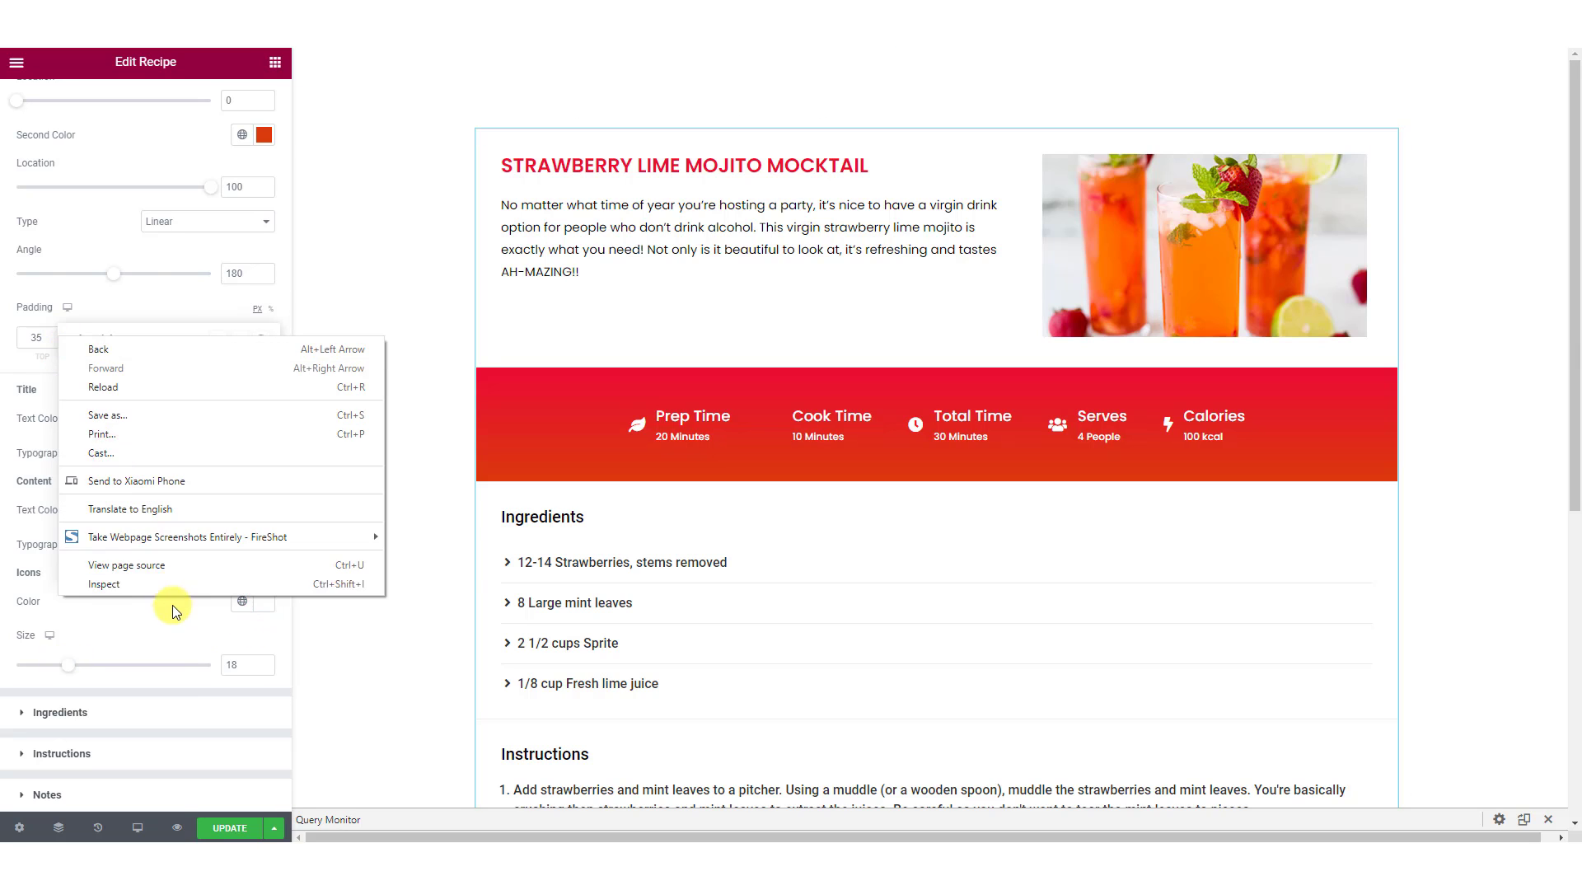
left_click(171, 612)
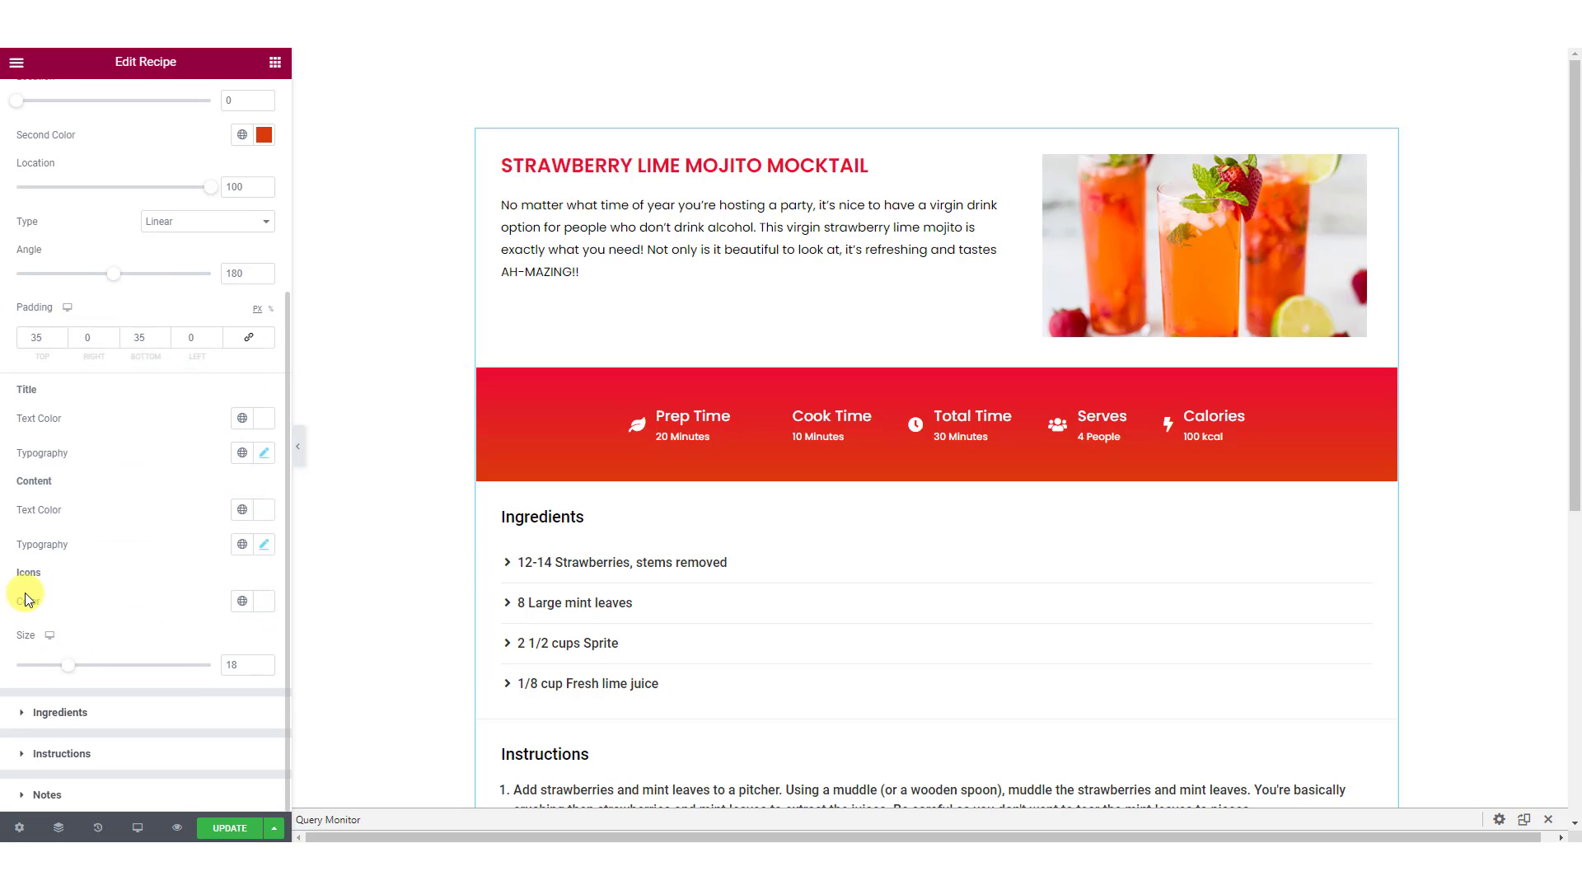
Change the Ingredients title color to the same red as the recipe title
left_click(108, 714)
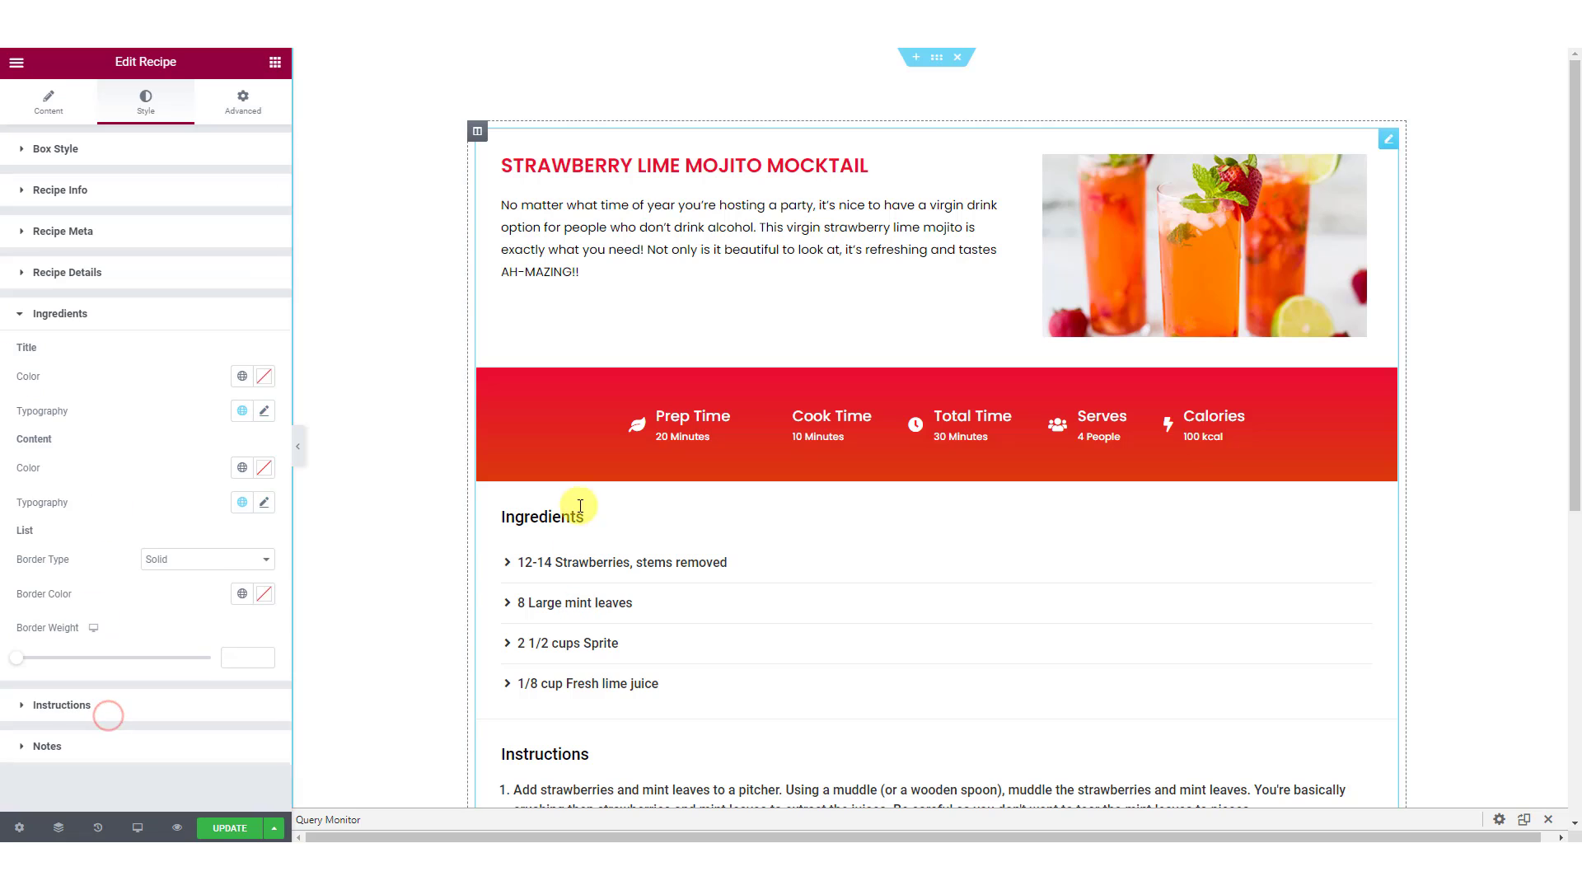
left_click(263, 377)
left_click(192, 463)
left_click(174, 371)
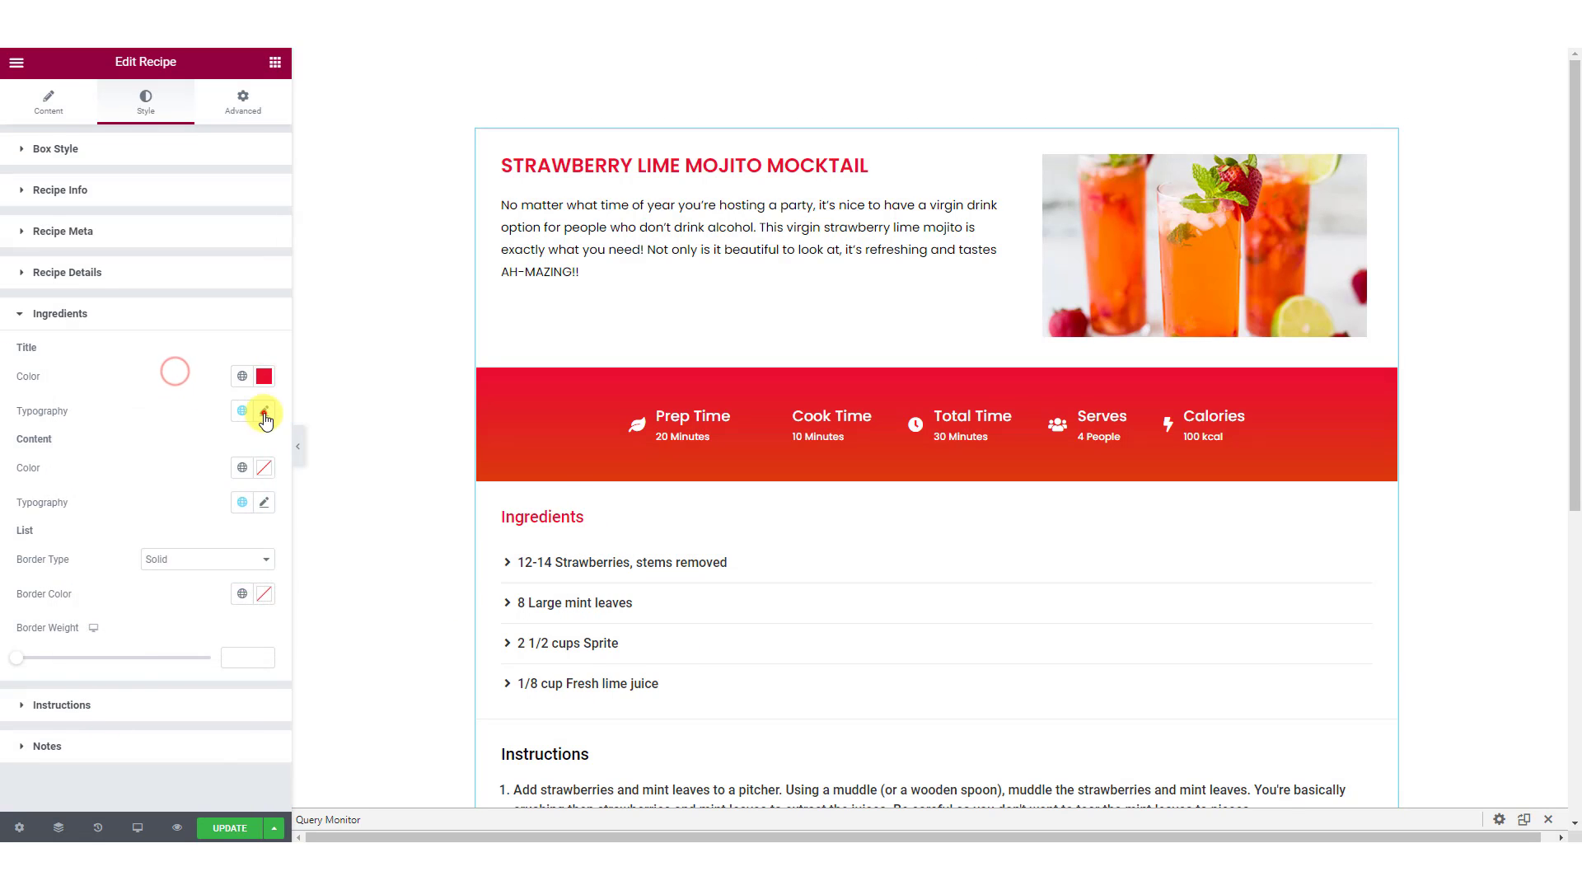
Set the Ingredients title typography to Poppins at 24 px with weight 600
left_click(263, 411)
left_click(169, 488)
type("popp")
left_click(225, 551)
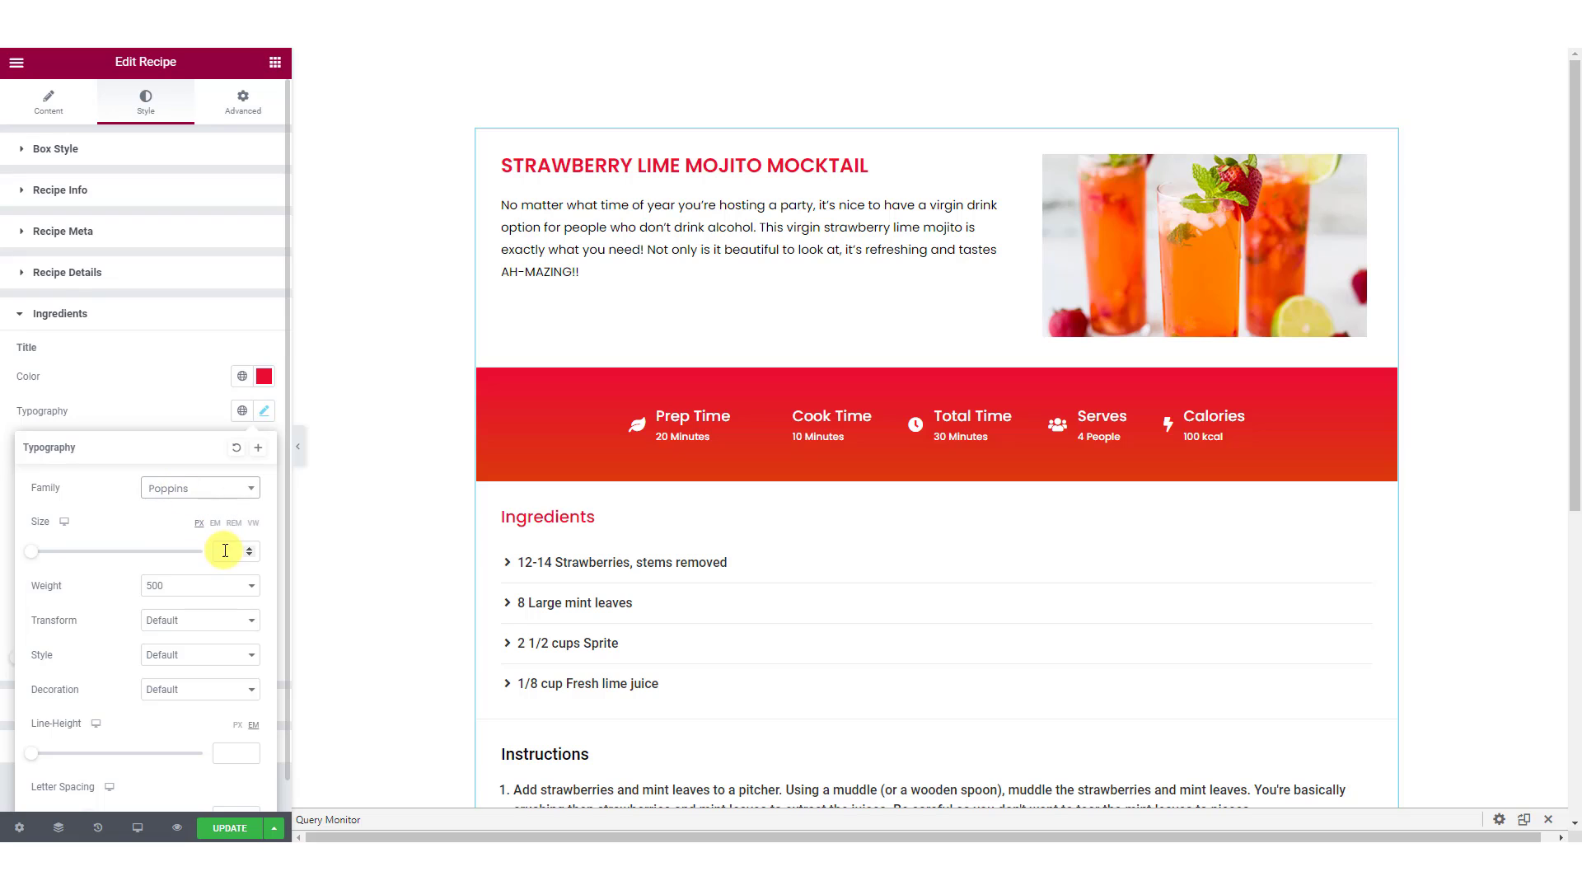
left_click(225, 552)
type("24")
left_click(205, 586)
left_click(205, 656)
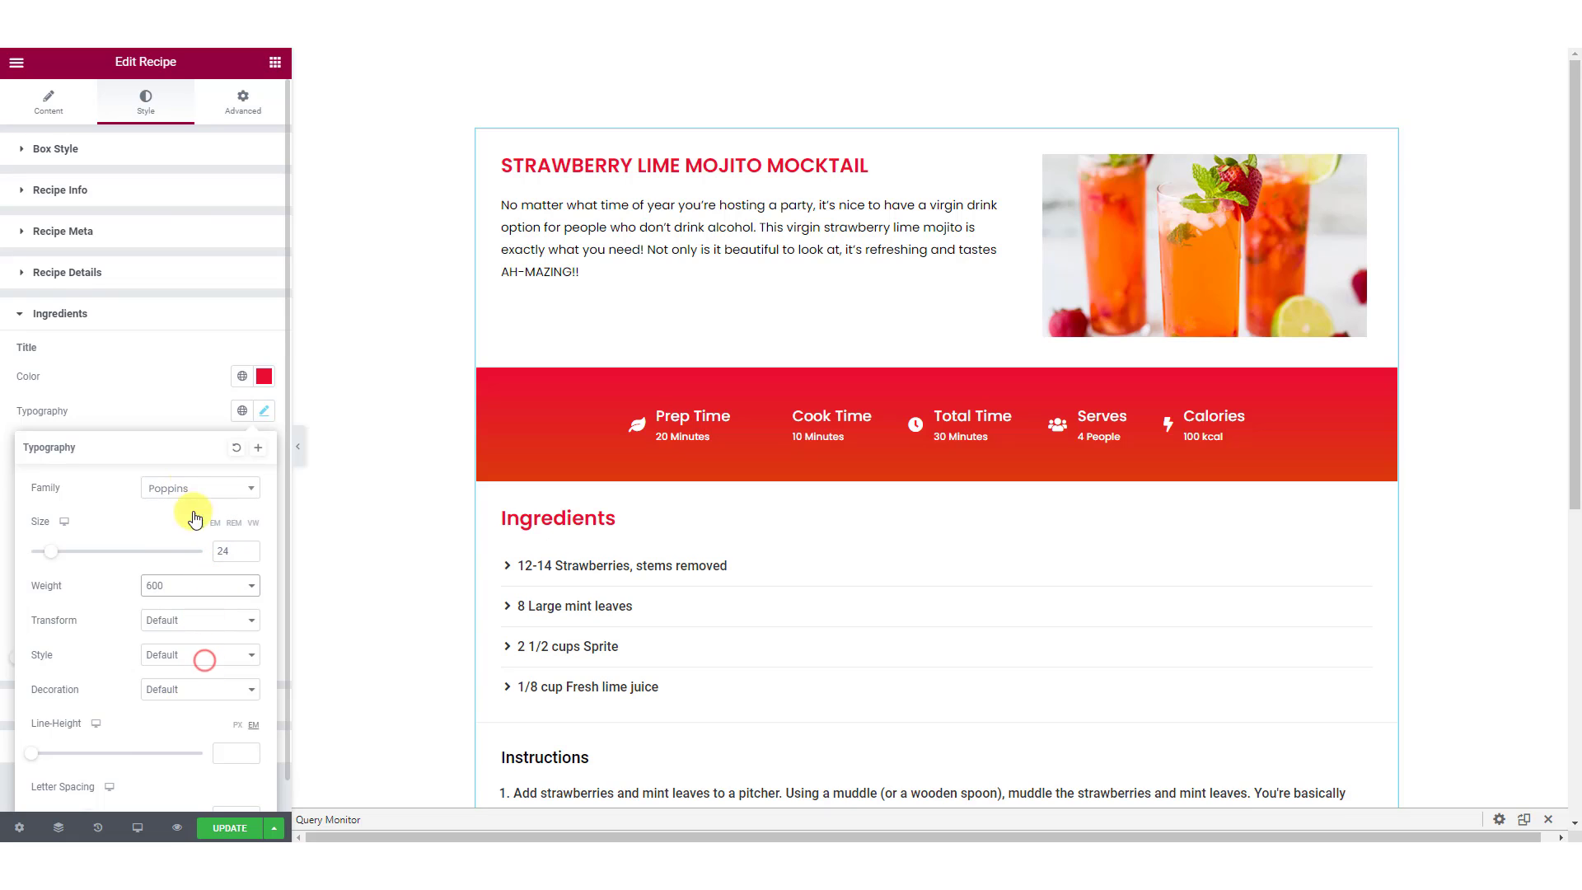
left_click(196, 412)
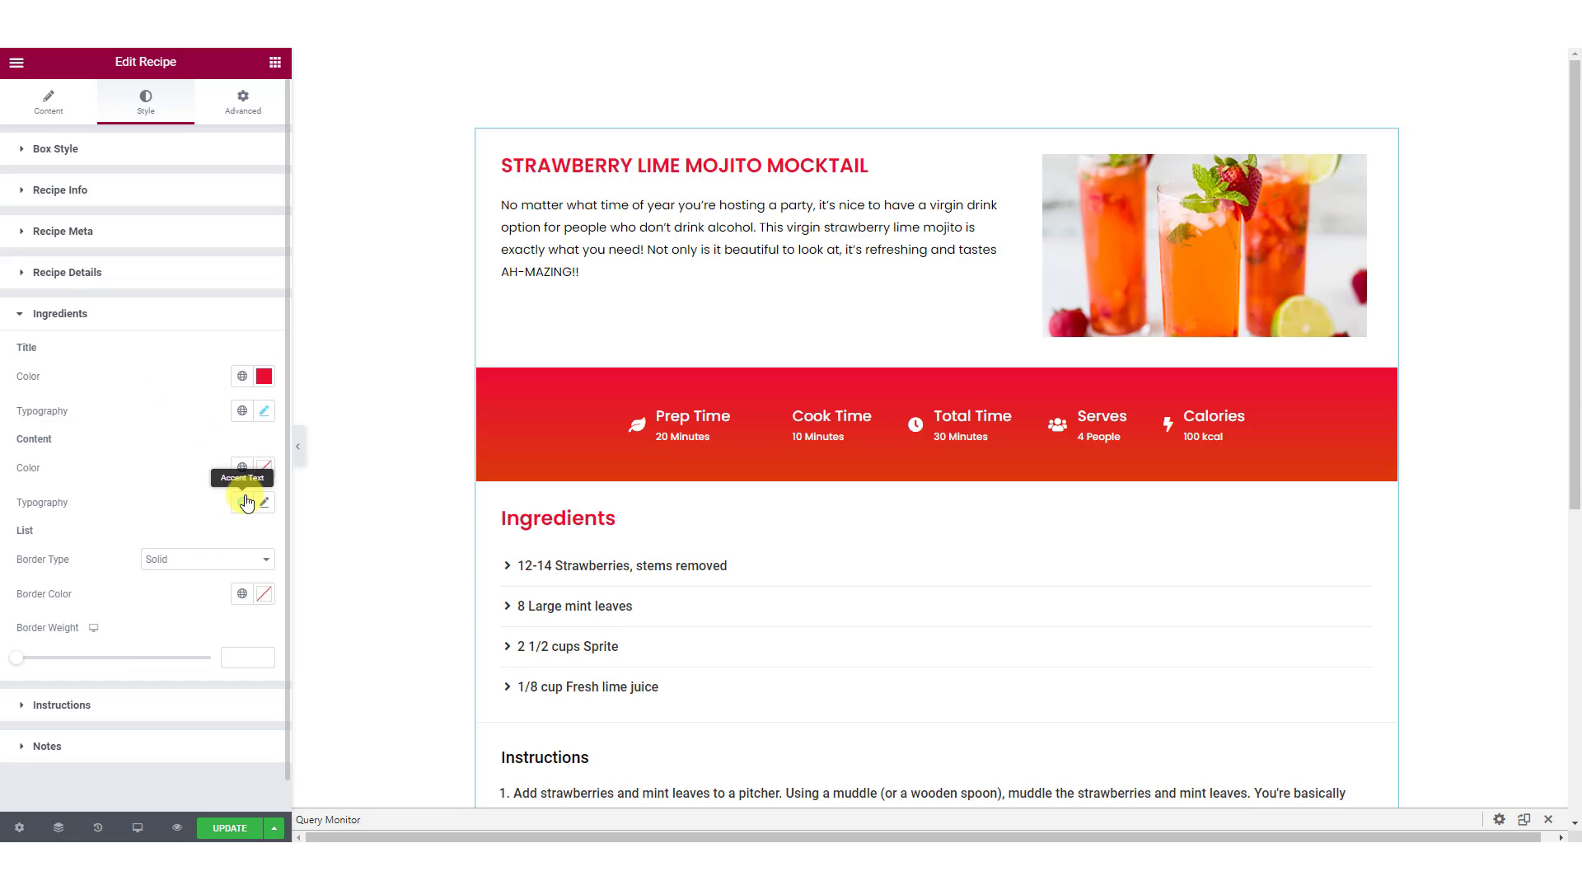
Set the Ingredients content color to #6D6D6D
left_click(264, 467)
type("#6D6D6D")
left_click(183, 456)
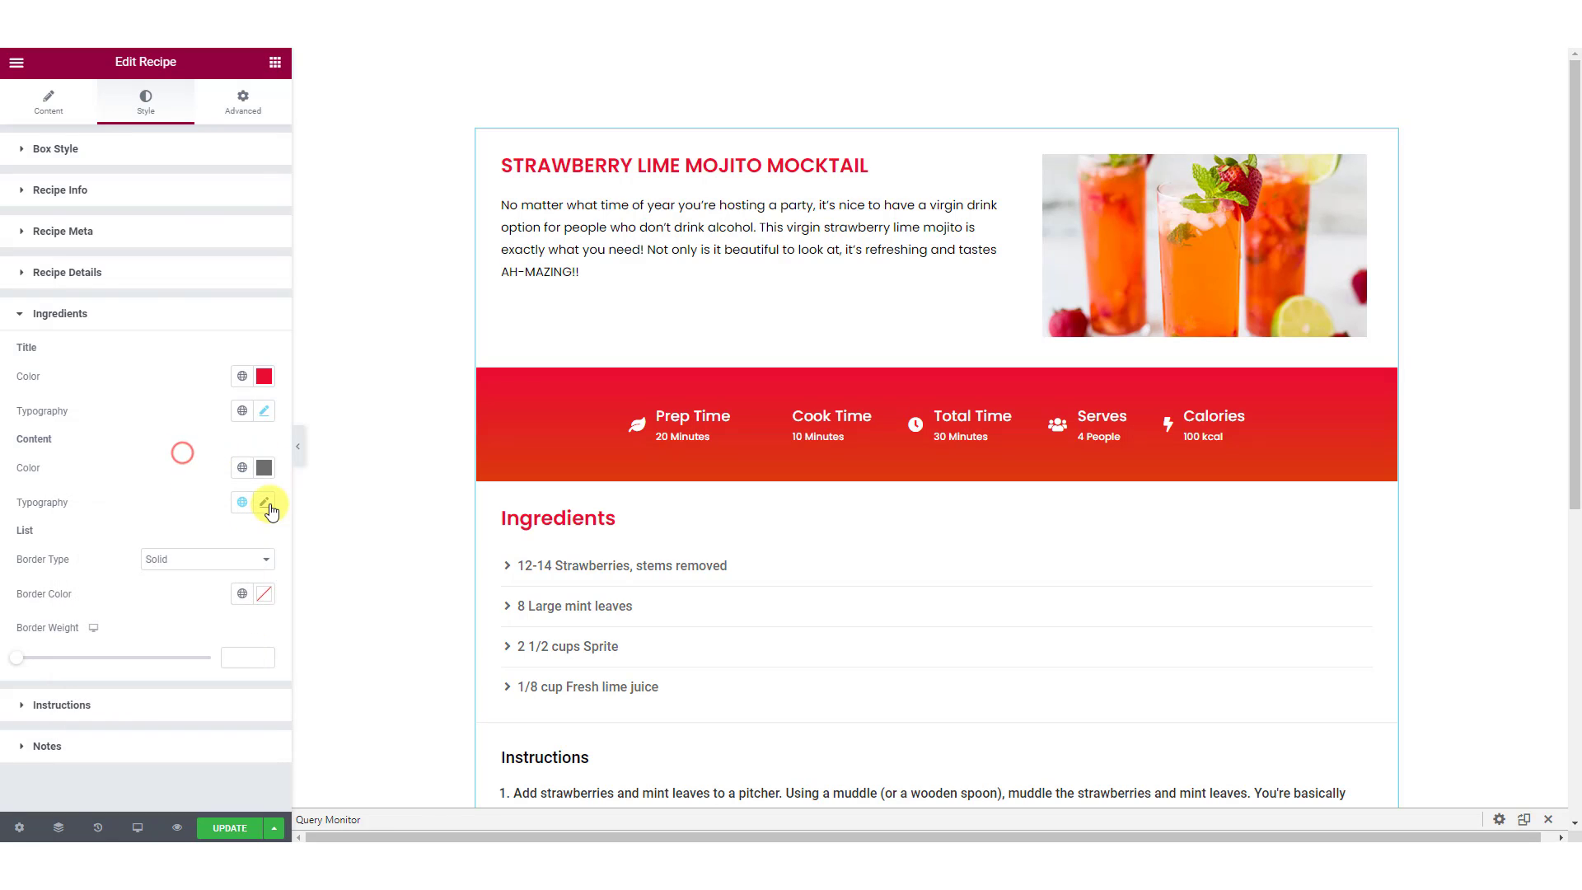
Set the Ingredients content typography to Poppins at 16 px and change its font weight
left_click(269, 504)
left_click(247, 574)
type("pop")
key("Return")
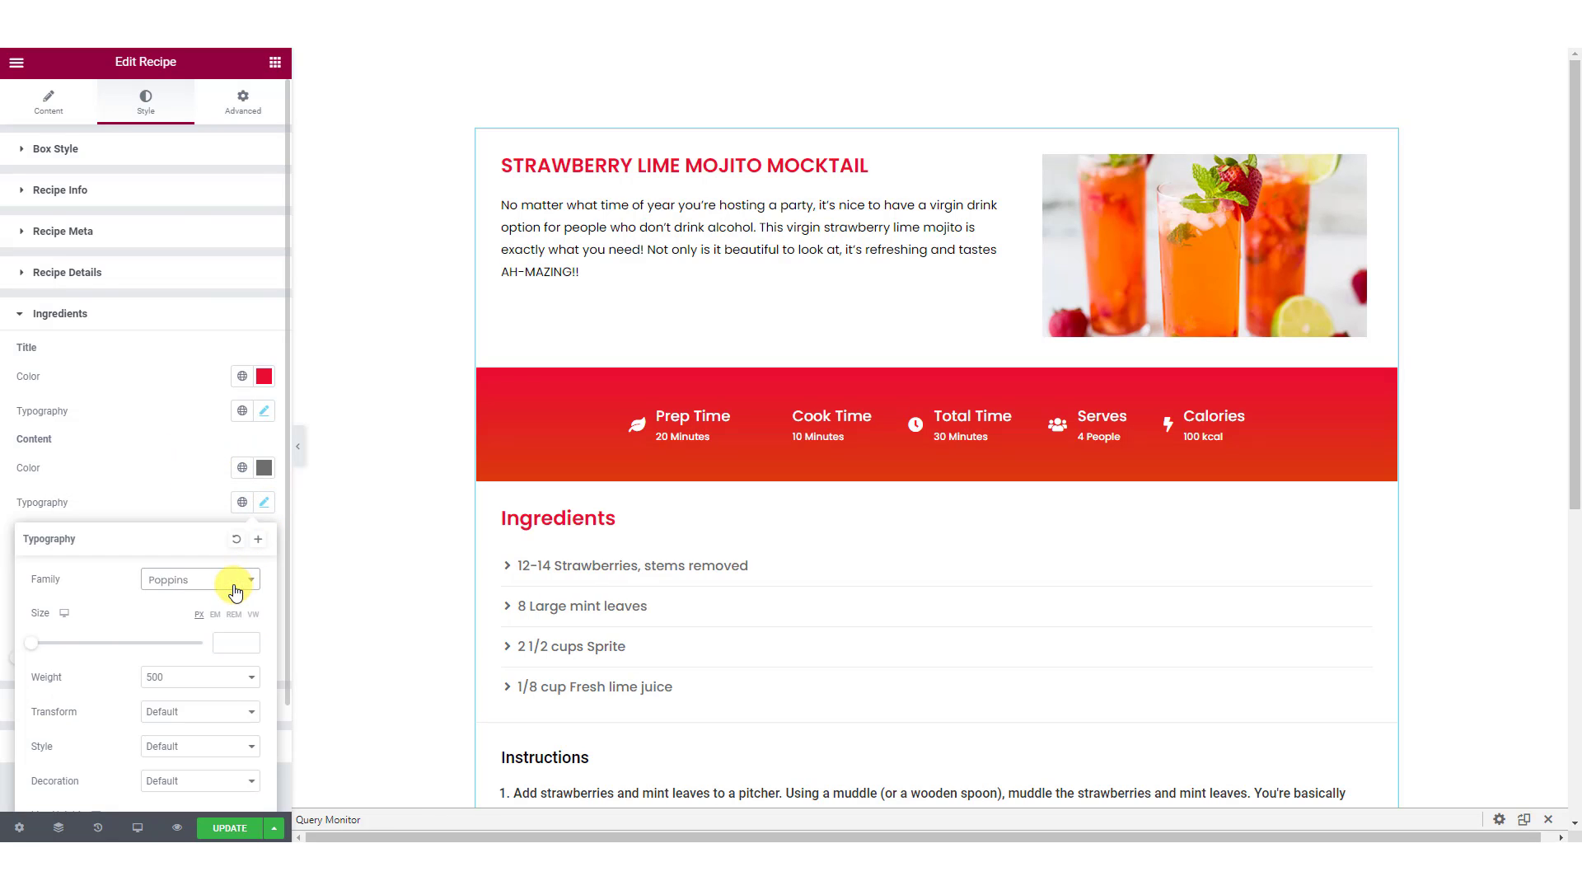
type("16")
left_click(210, 675)
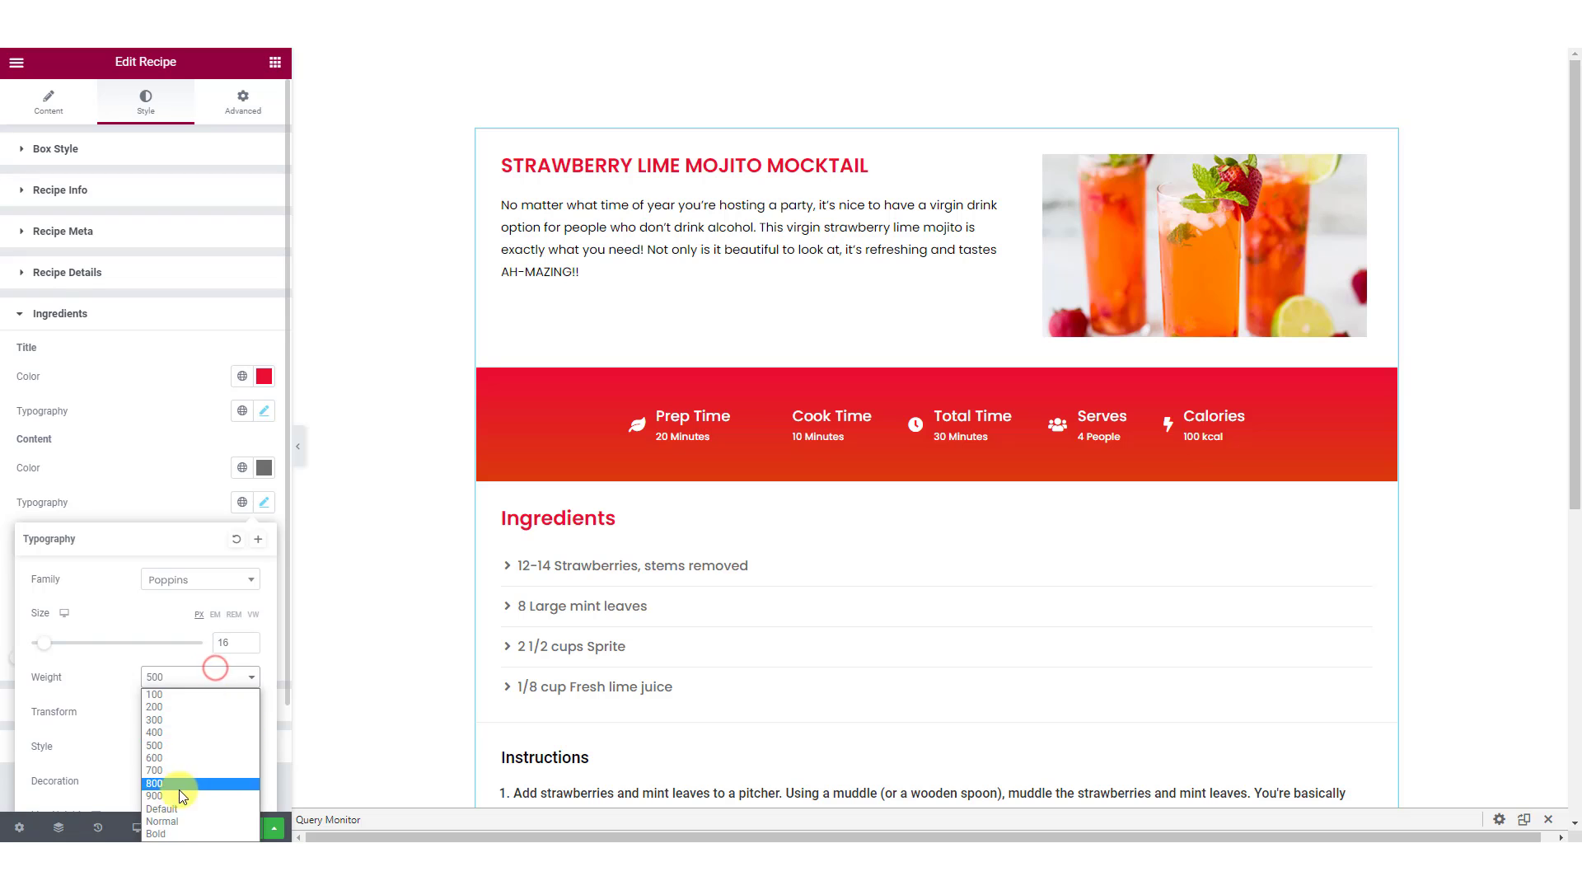
left_click(178, 816)
left_click(126, 498)
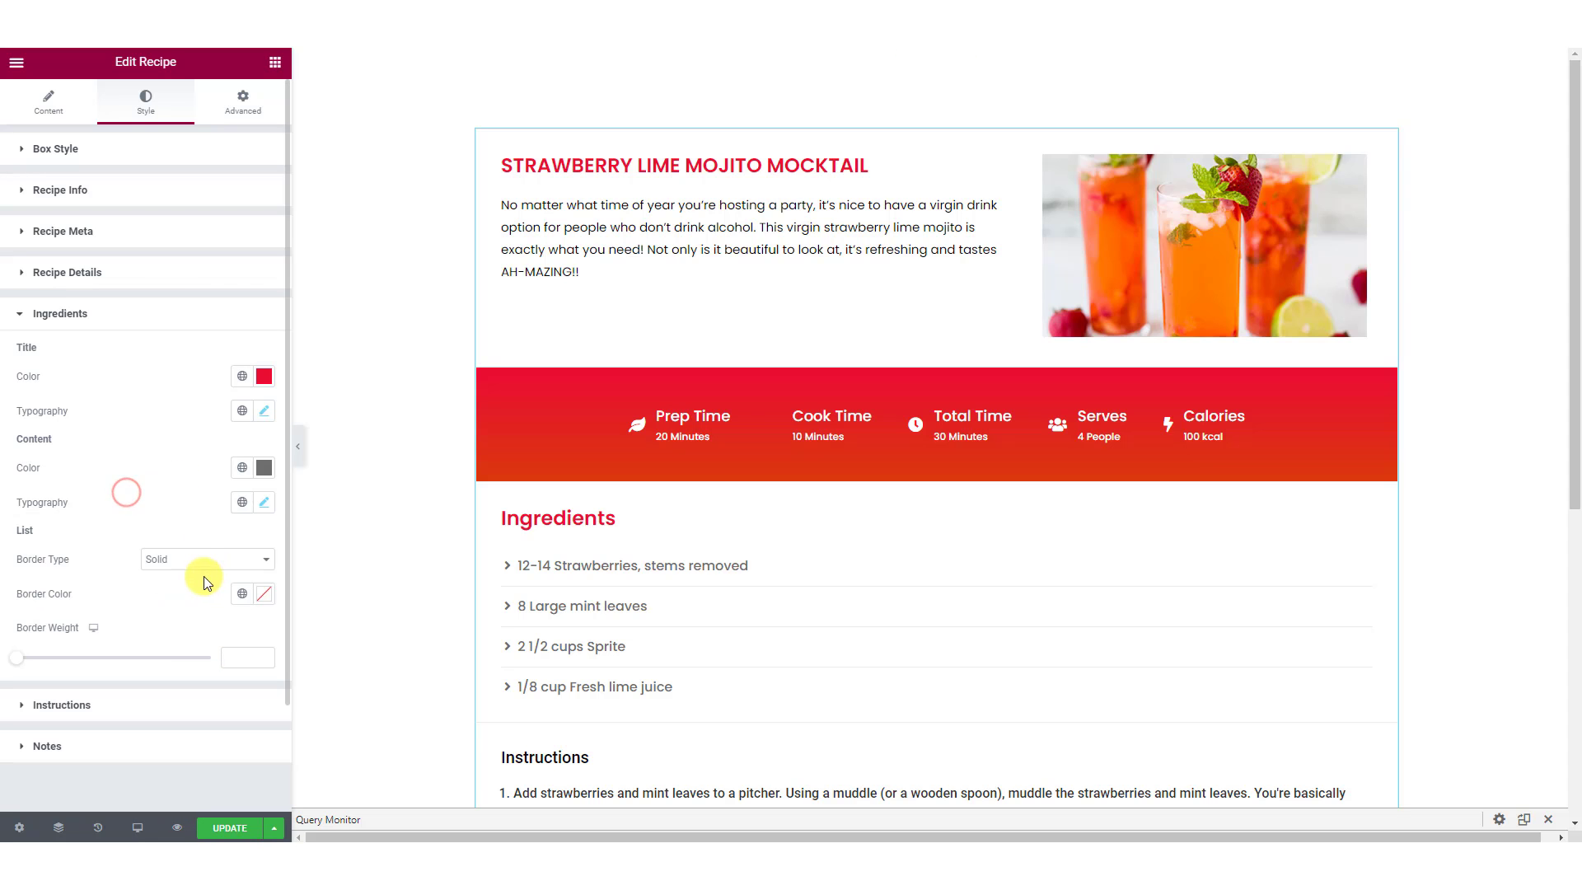
Remove the separator lines from the Ingredients list by setting its border type to None
left_click(204, 576)
left_click(201, 577)
scroll(346, 518, "down", 5)
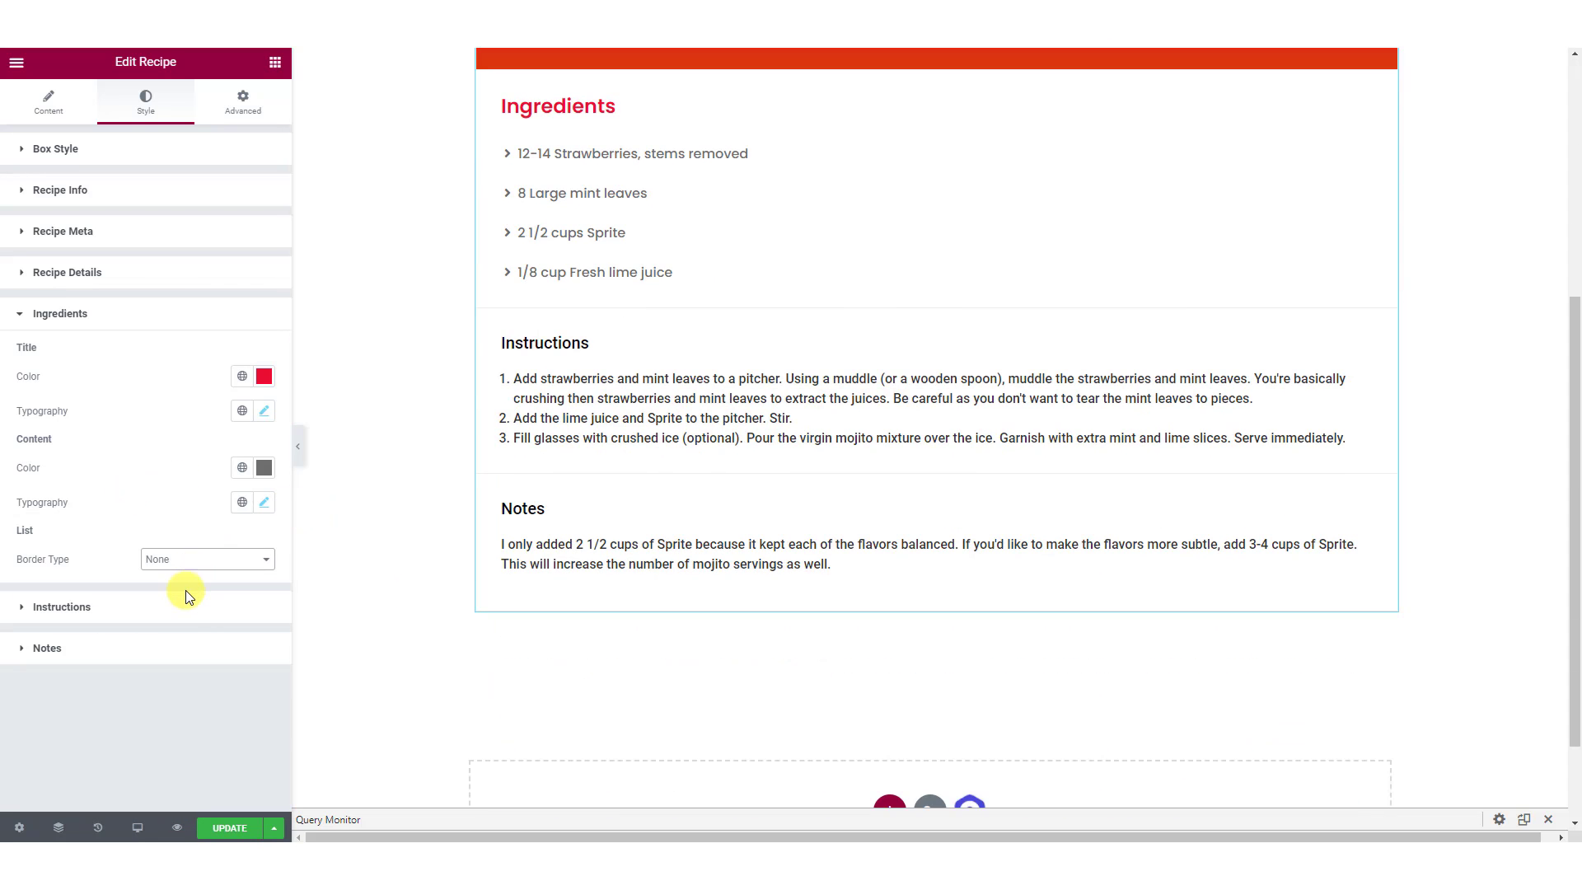
Change the Instructions title color to #EA0D31
left_click(177, 605)
left_click(262, 417)
key("ctrl+v")
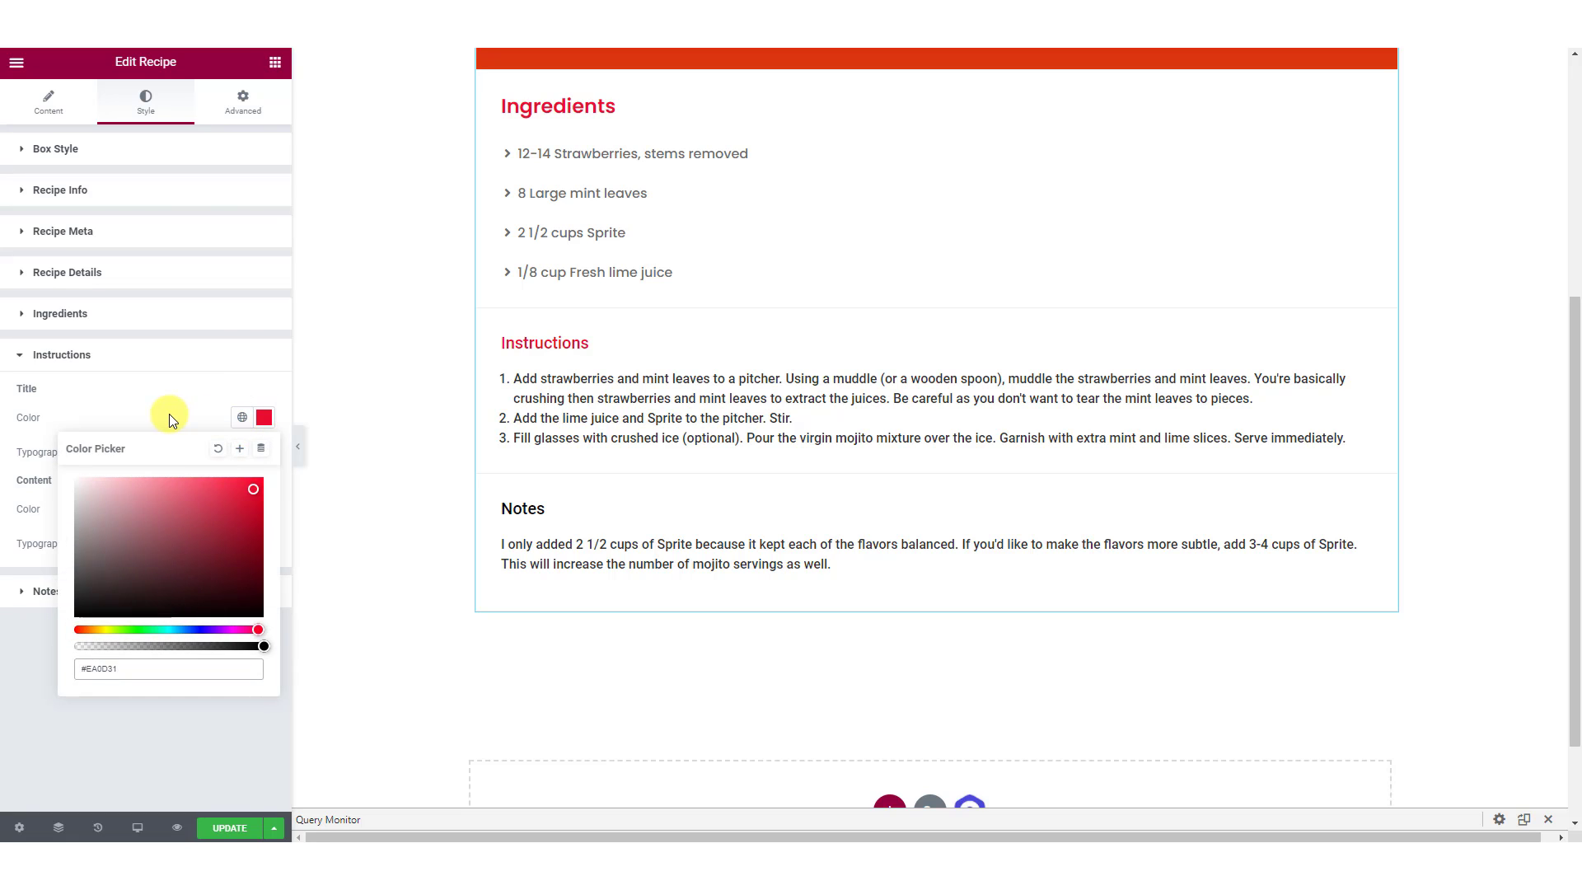
left_click(169, 414)
Set the Instructions title typography to Poppins, with the same size and weight as the Ingredients title
left_click(263, 459)
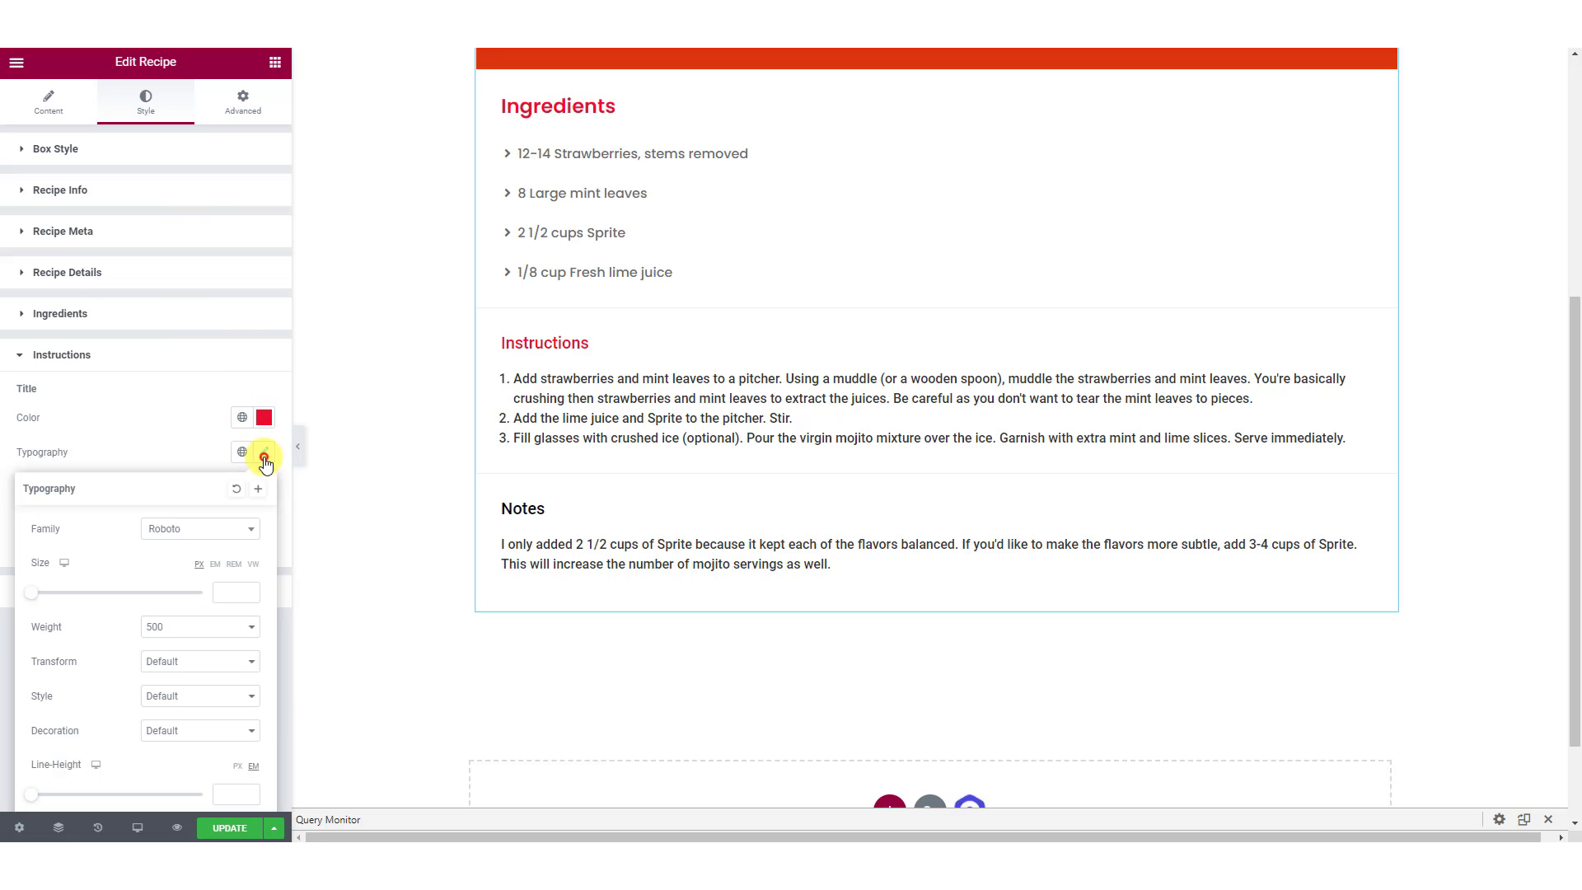
left_click(245, 529)
type("pop")
key("Return")
left_click(244, 595)
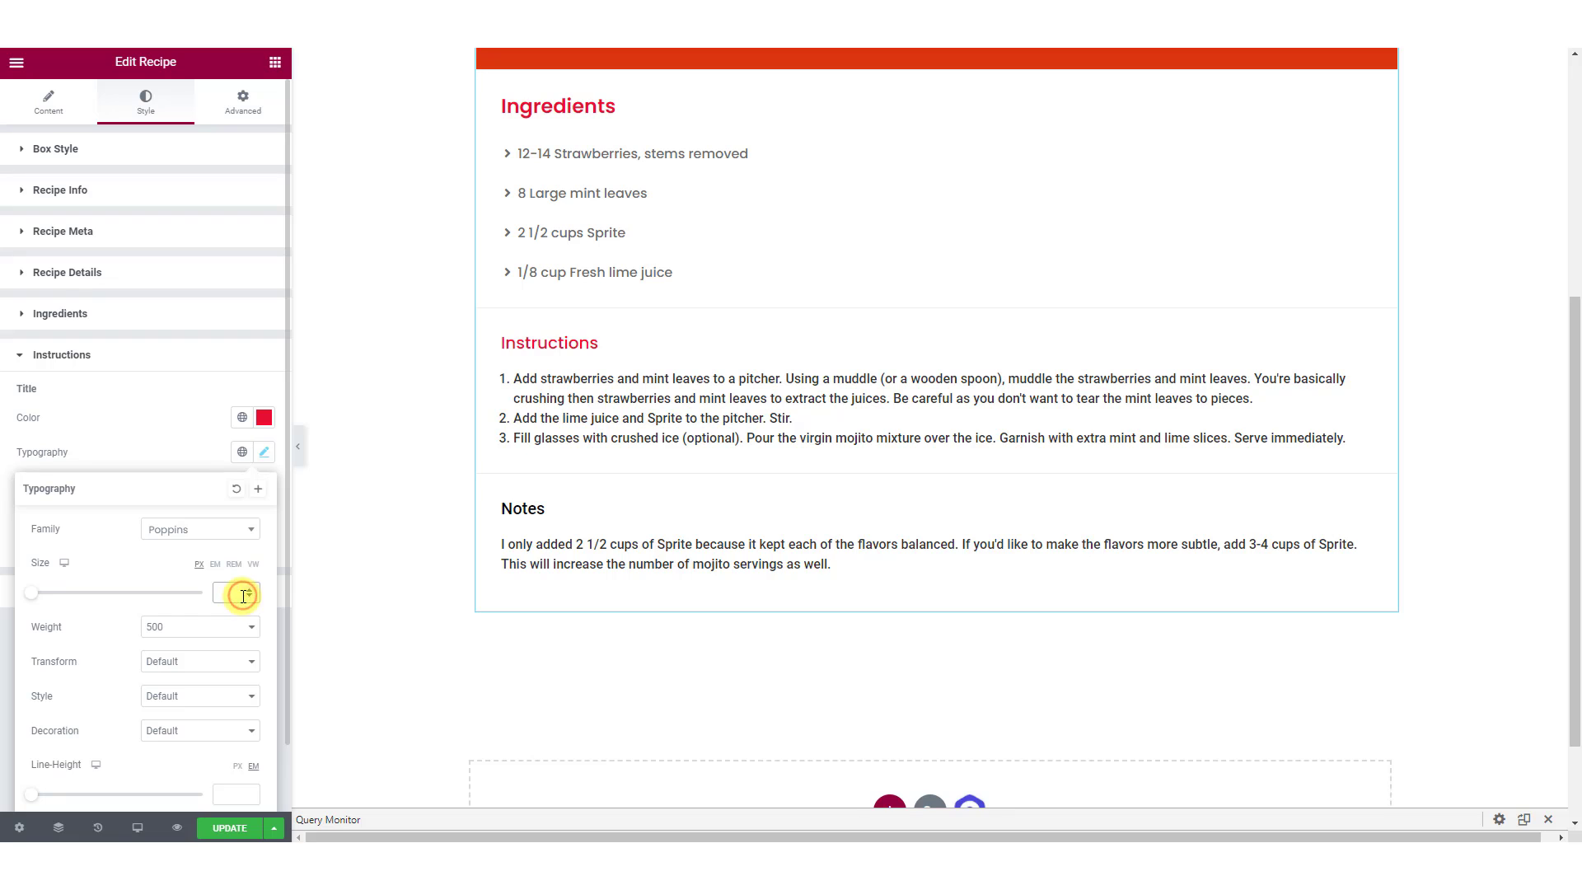
left_click(198, 633)
left_click(211, 696)
left_click(181, 428)
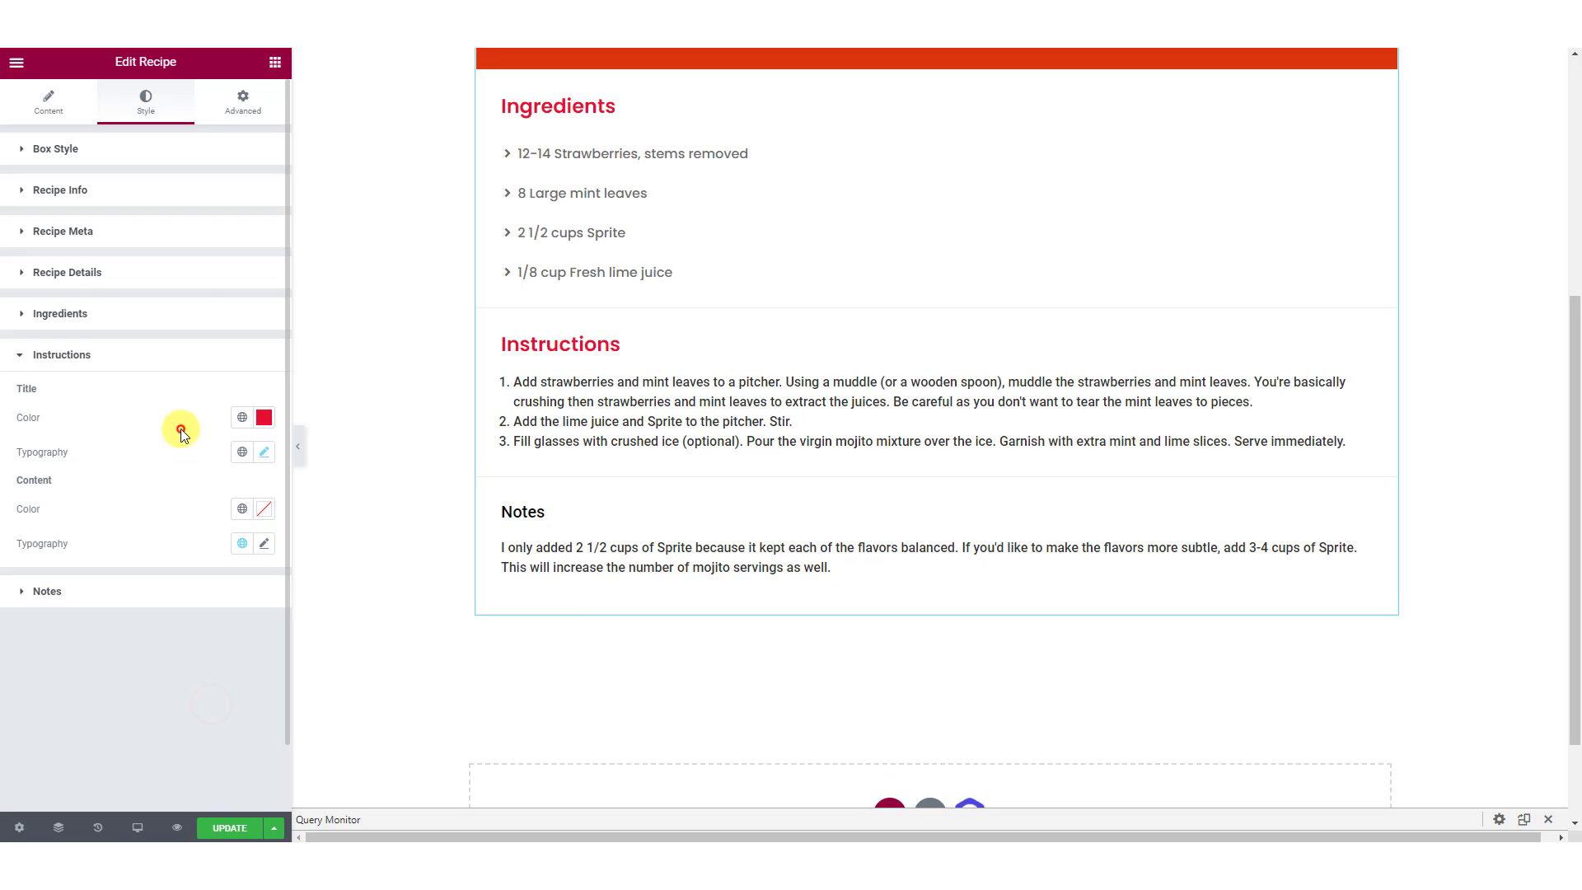
Set the Instructions content color to #6D6D6D and its typography to Poppins at 14 px with Normal weight
left_click(264, 509)
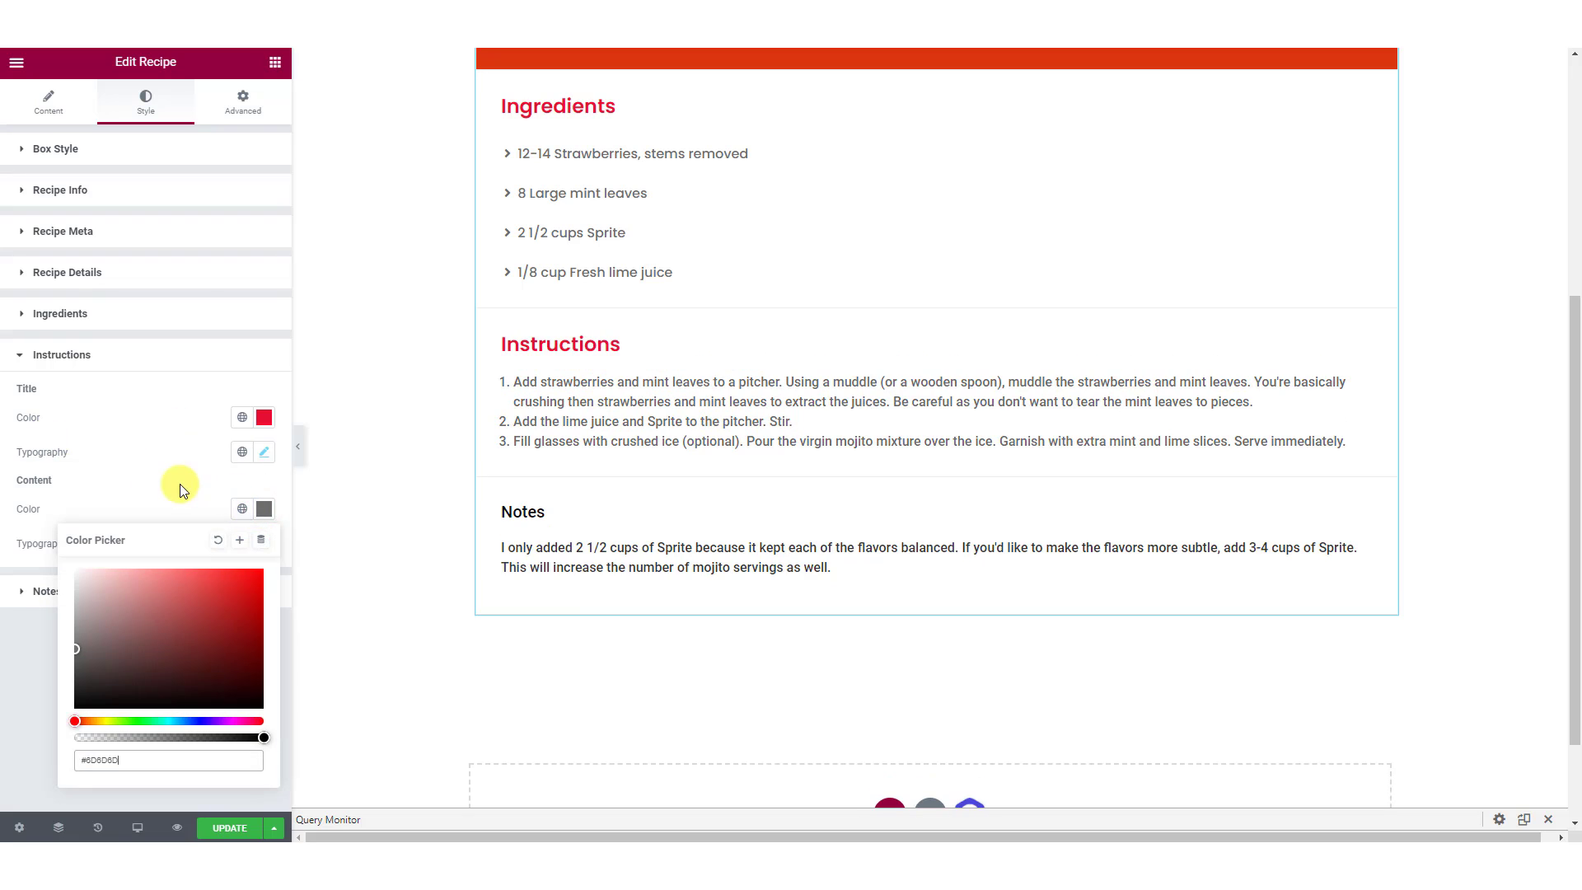
left_click(264, 544)
left_click(212, 618)
type("pop")
key("Return")
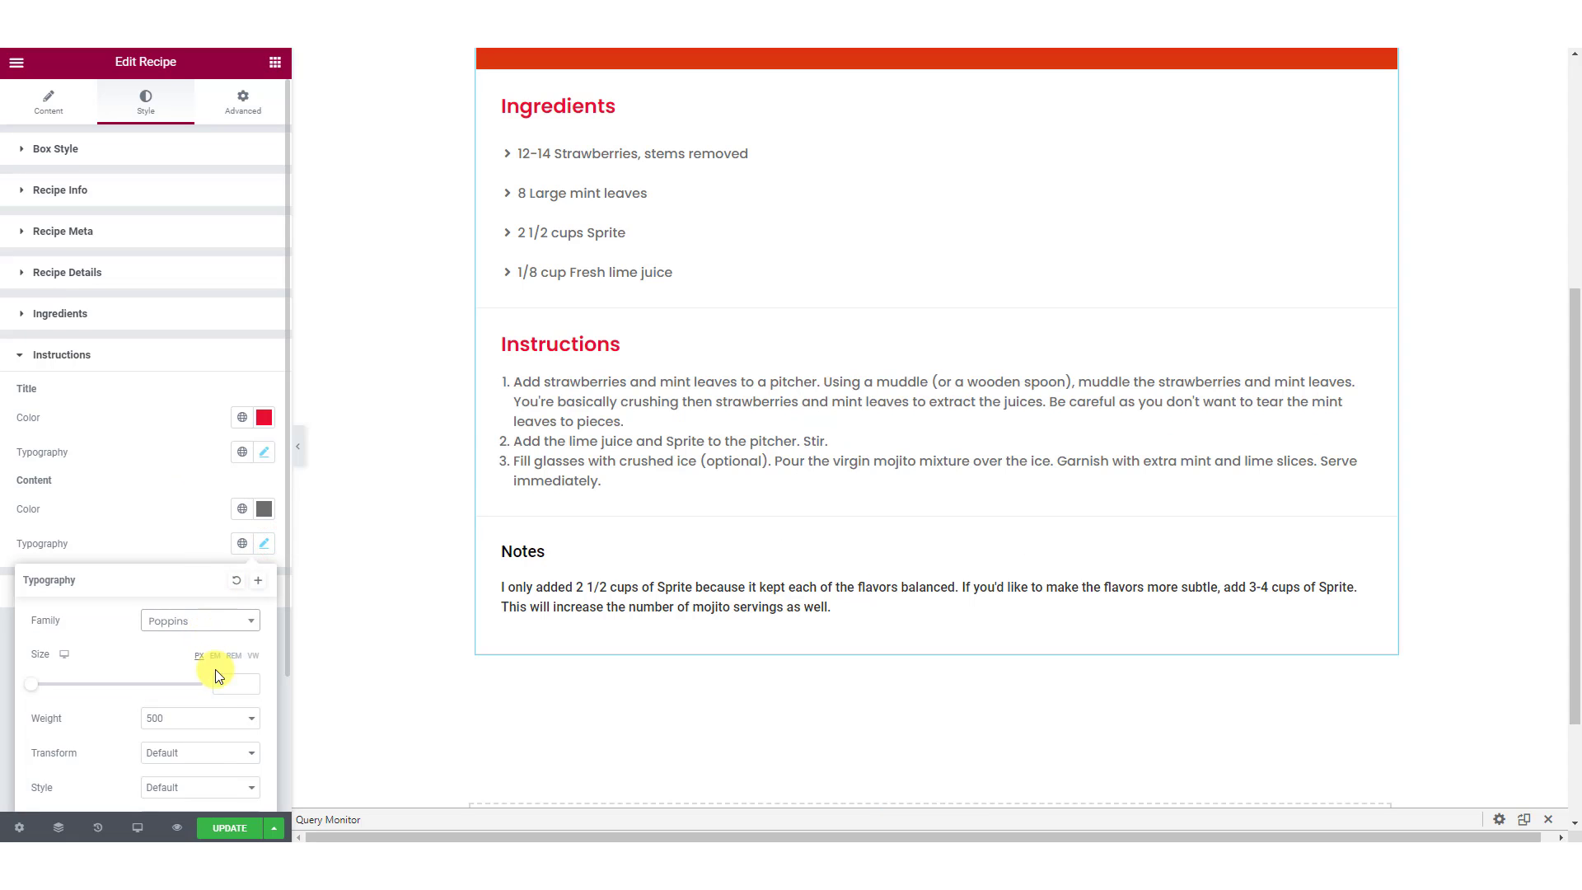
left_click(185, 713)
left_click(186, 681)
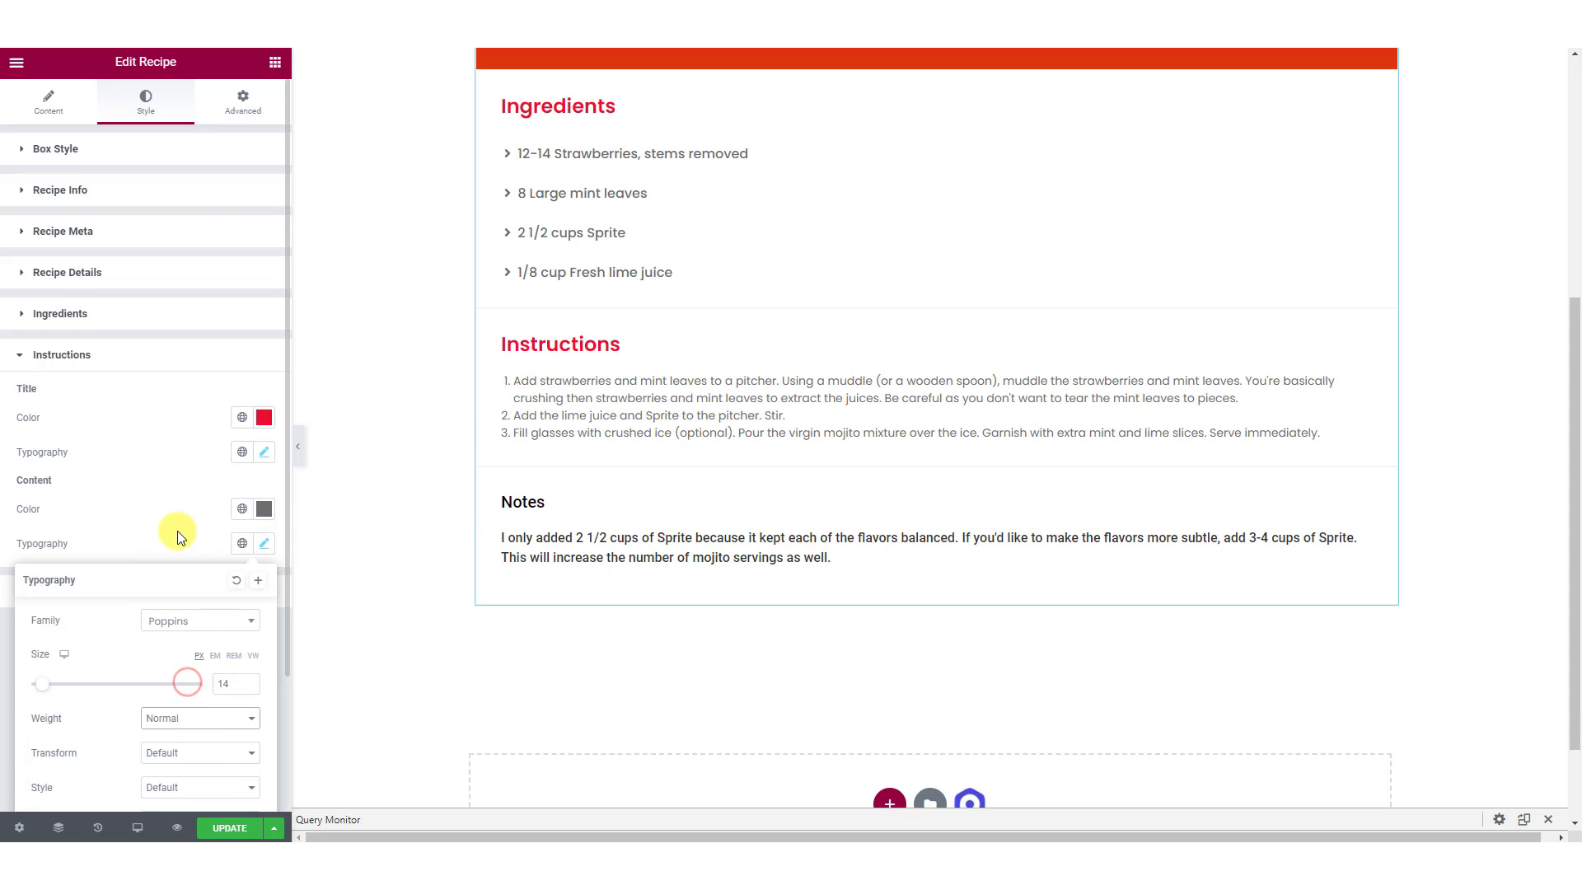
left_click(177, 530)
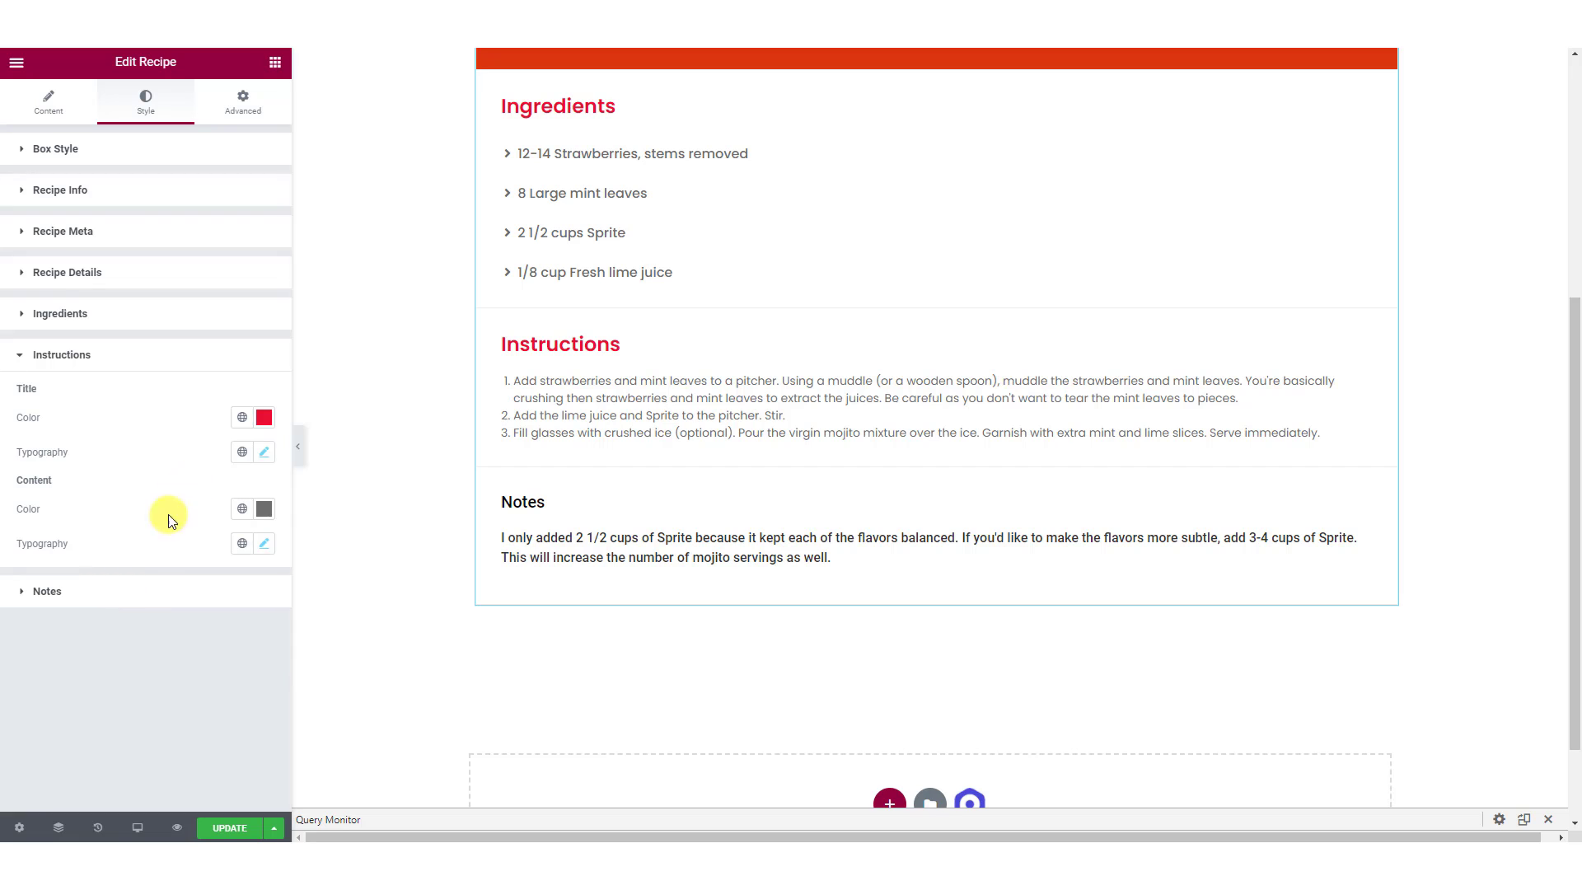
Change the Notes title color to the same red as the Instructions title
left_click(149, 591)
left_click(264, 458)
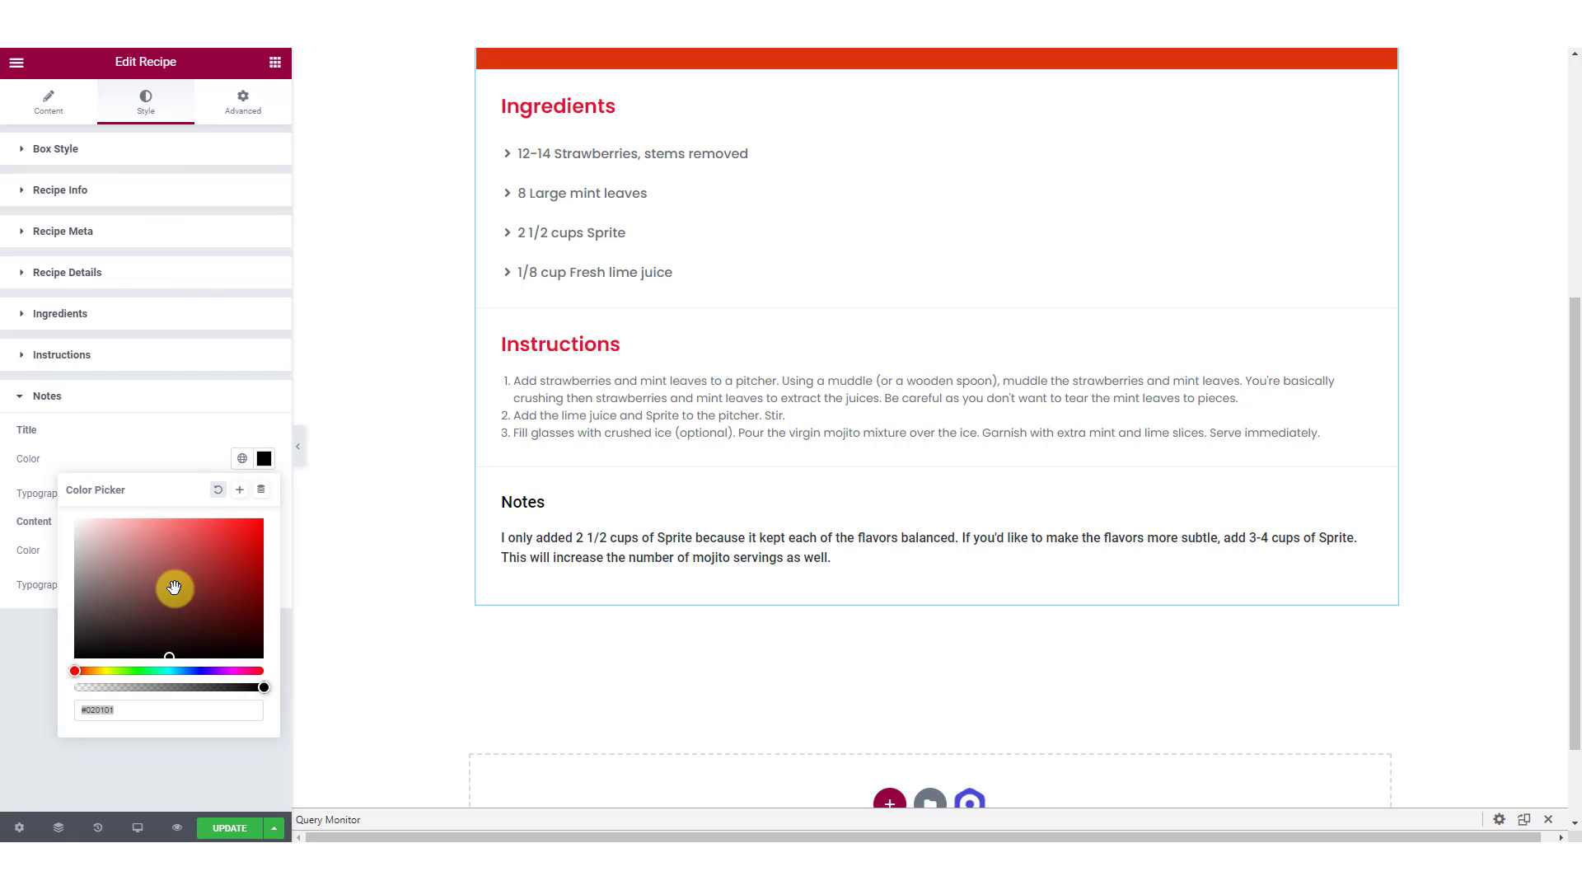
left_click(159, 711)
key("ctrl+v")
left_click(214, 473)
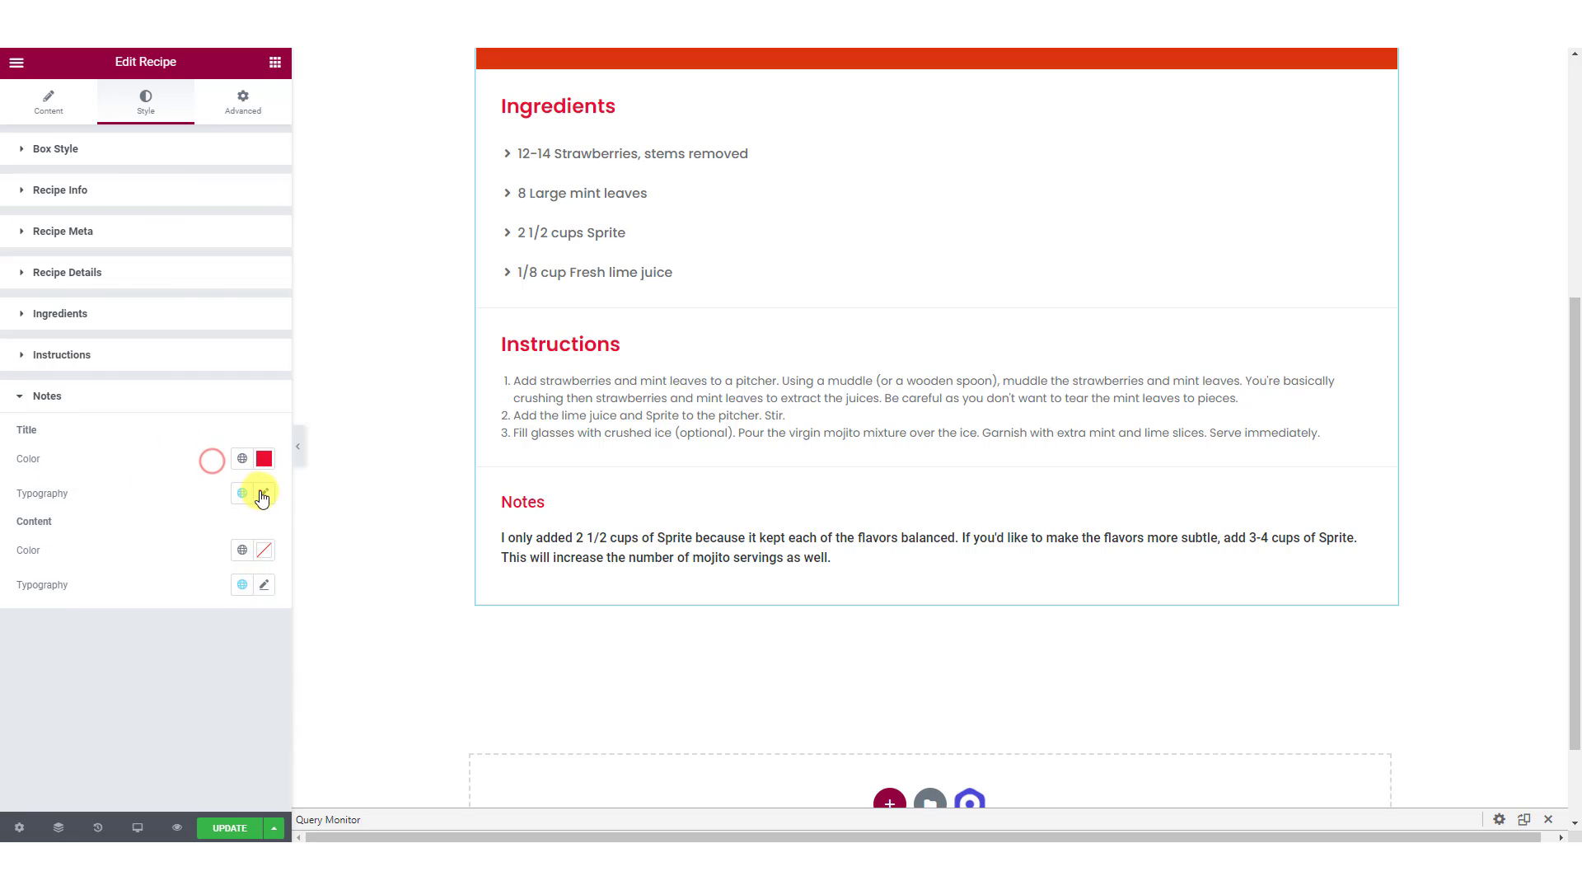
Set the Notes title typography to Poppins at 24 px with weight 600
left_click(263, 493)
left_click(217, 571)
type("Poppins")
key("Return")
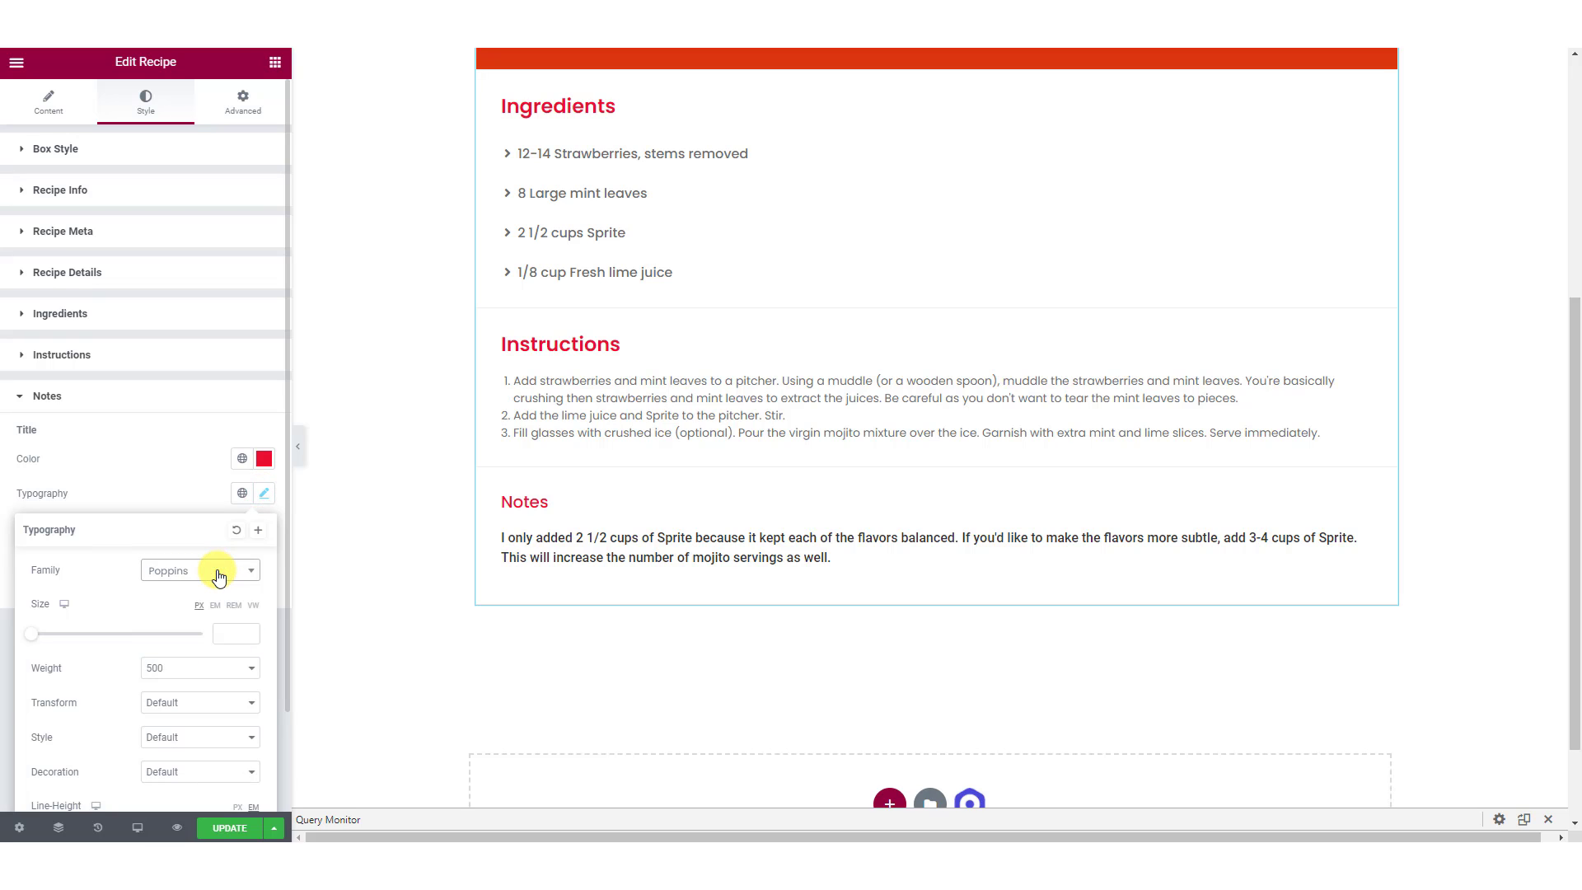
type("14")
left_click(186, 669)
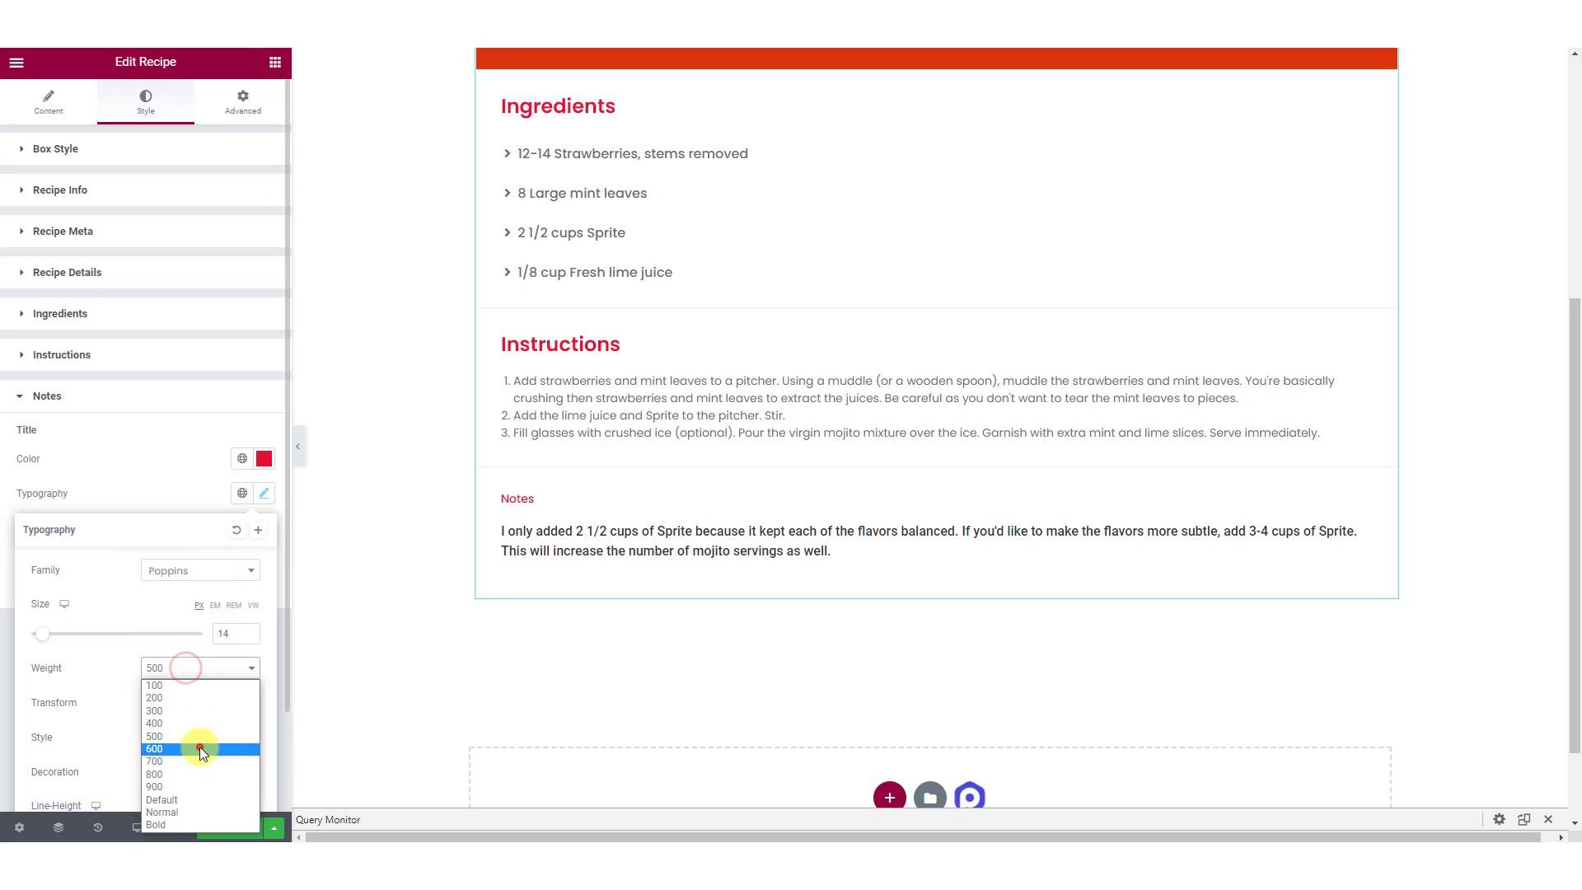
left_click(199, 749)
key("shift+Tab")
type("24")
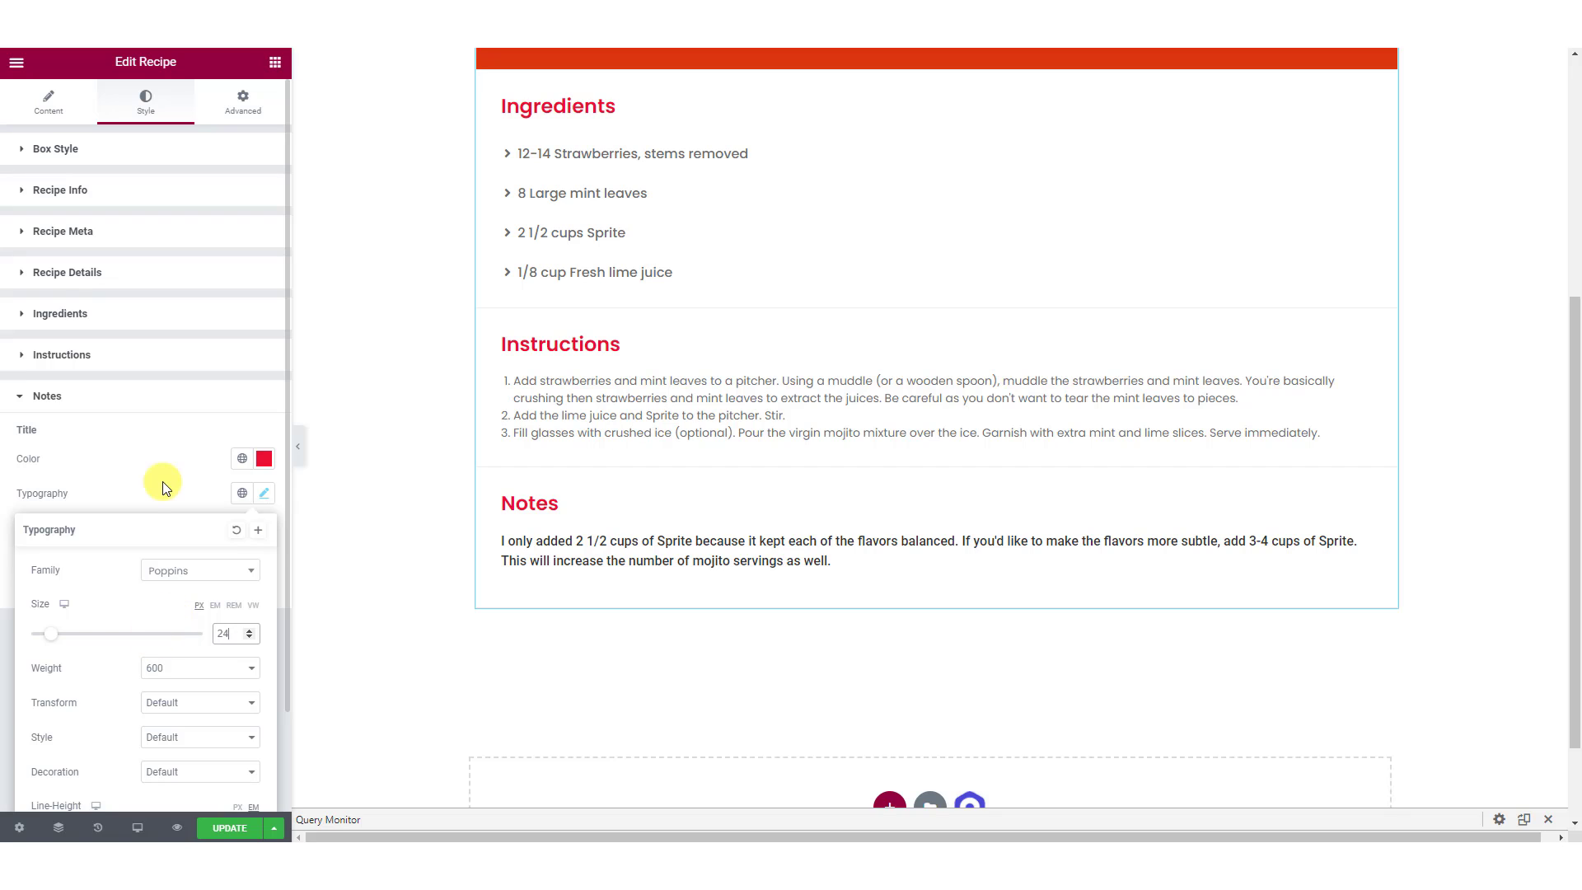
left_click(162, 482)
Give the Notes content the same gray color as the Instructions content, with Poppins at 14 px in a matching lighter weight
left_click(264, 550)
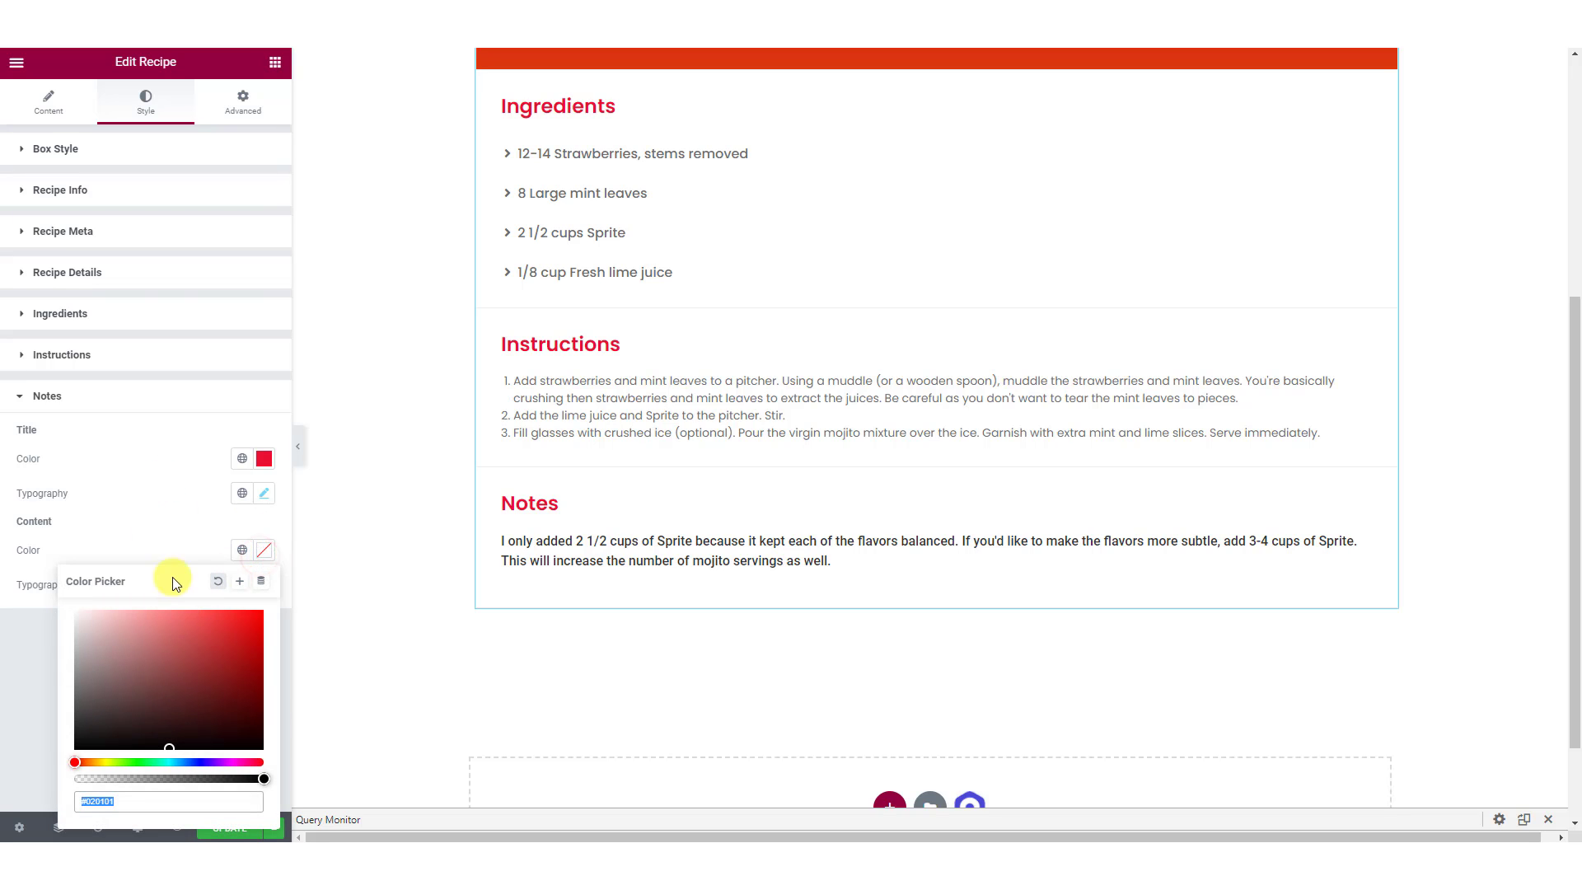
left_click(162, 548)
left_click(264, 584)
left_click(213, 662)
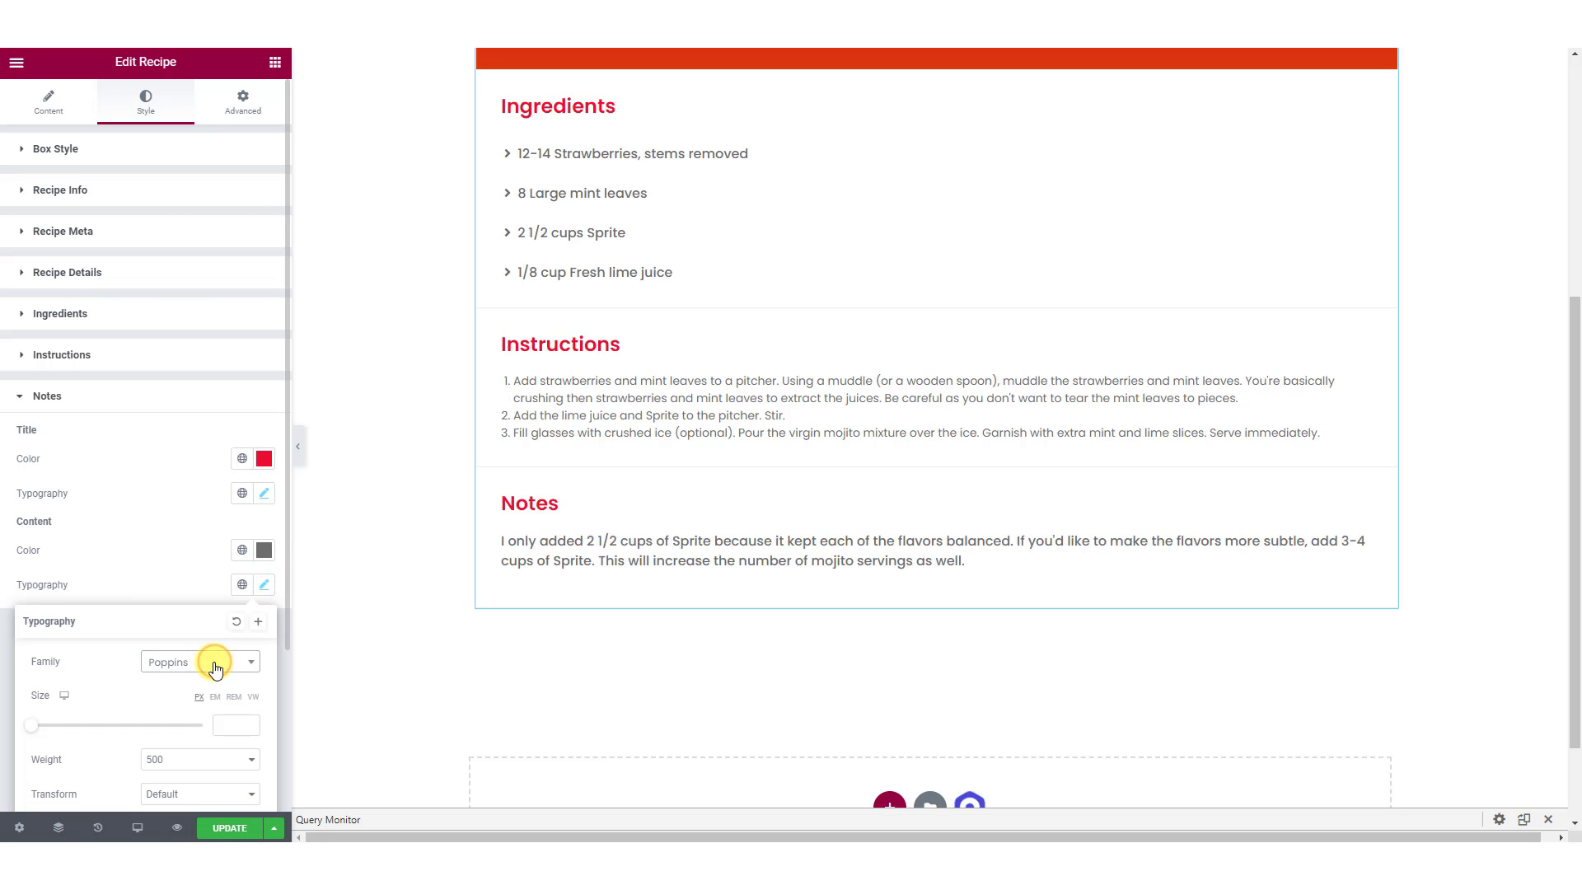
type("14")
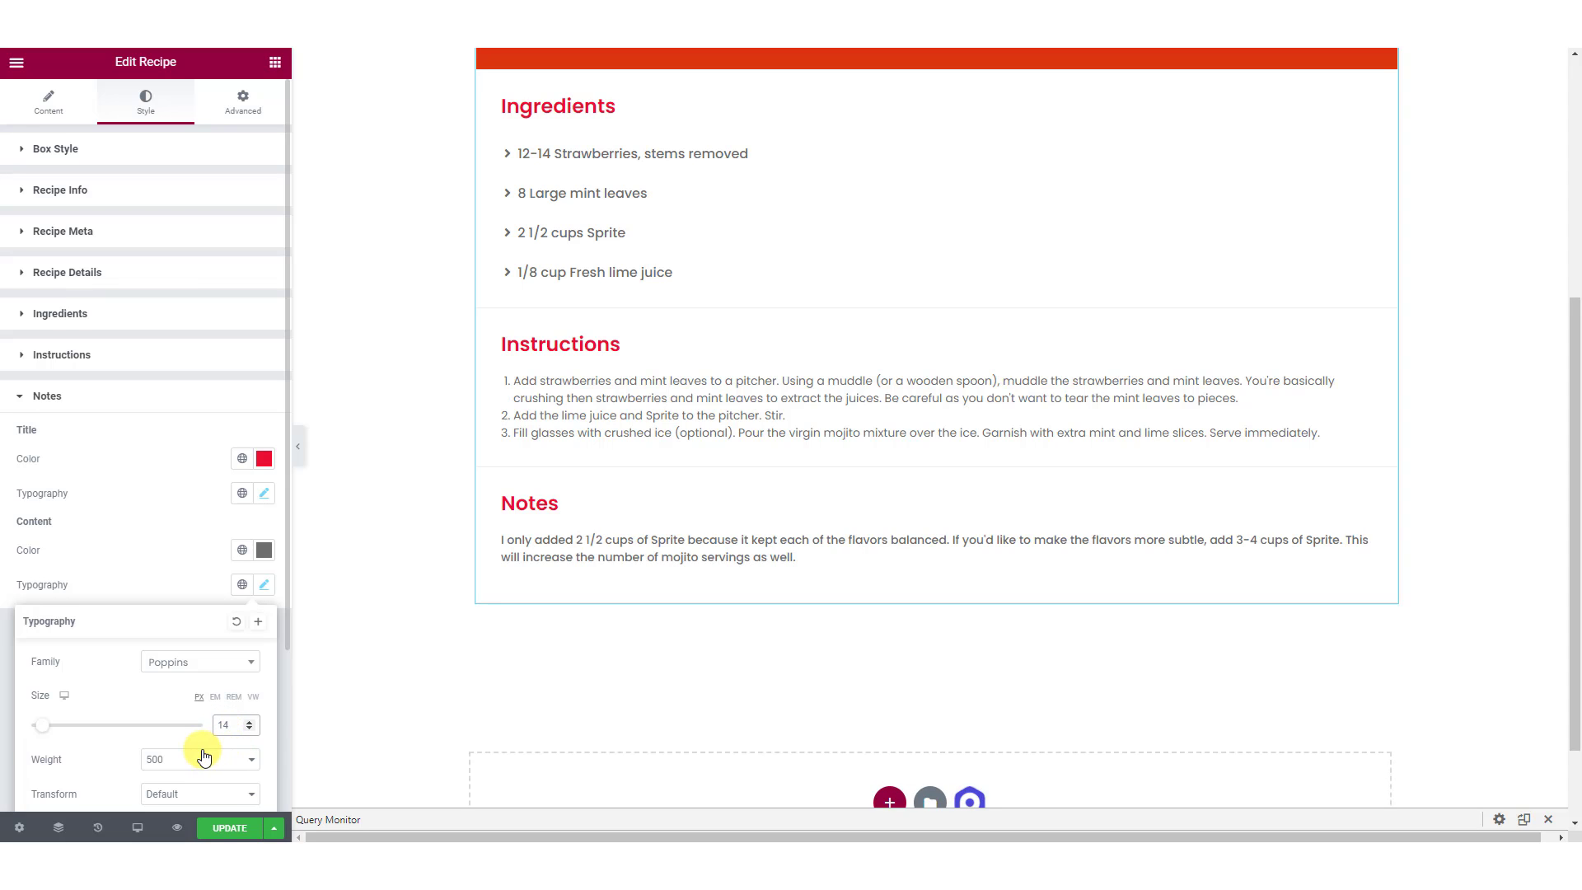
scroll(205, 756, "down", 3)
left_click(209, 547)
left_click(177, 696)
left_click(173, 376)
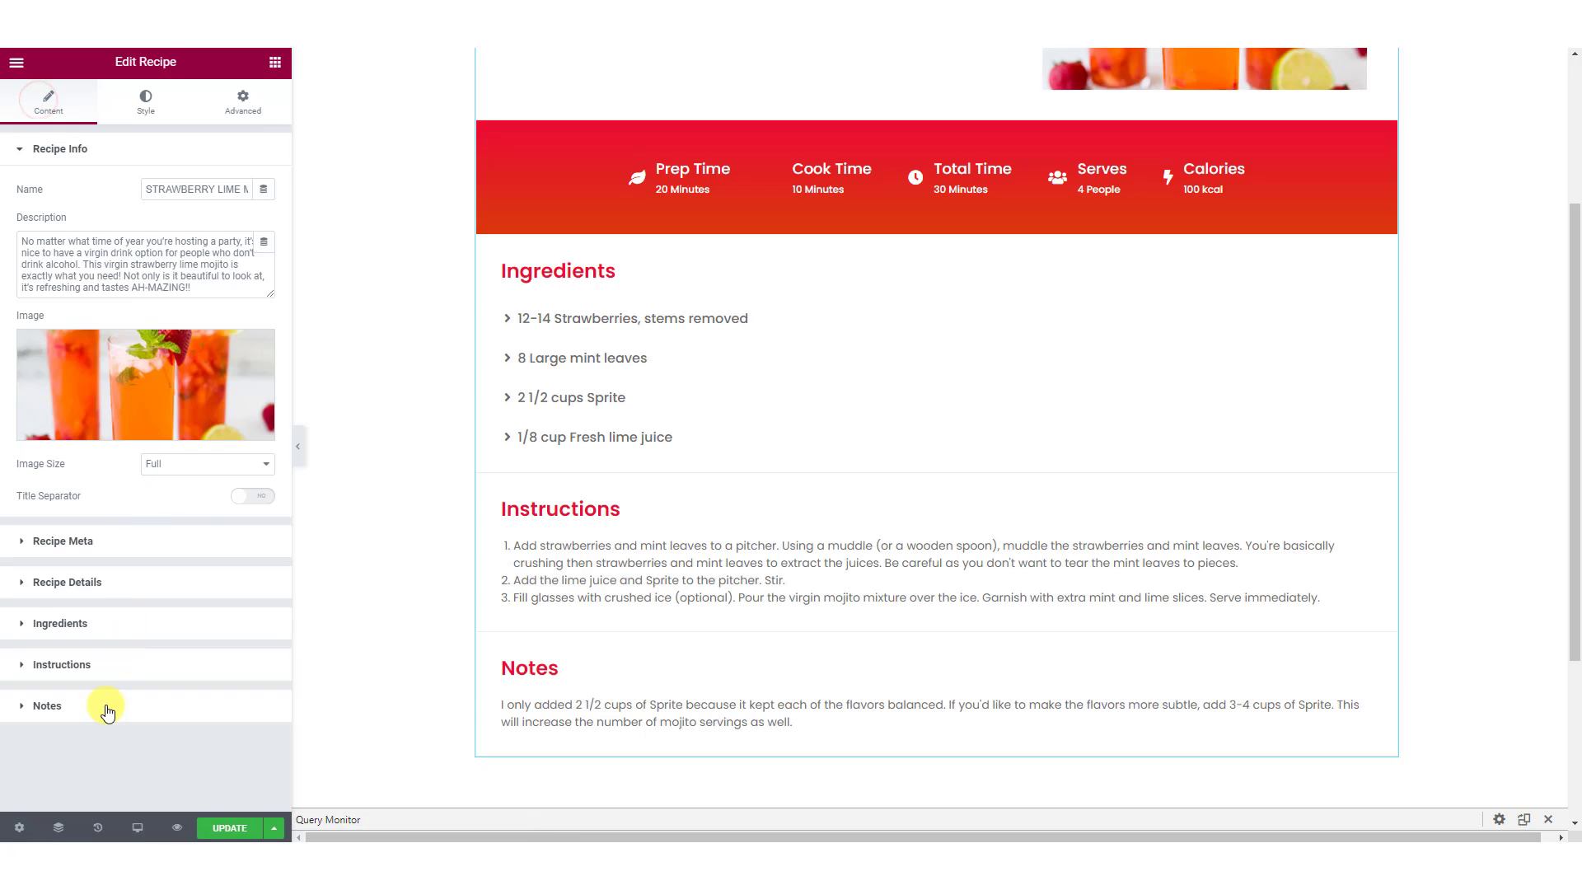
Format the paragraph in the recipe's Notes content as a bulleted list
left_click(107, 706)
left_click(21, 526)
left_click(214, 466)
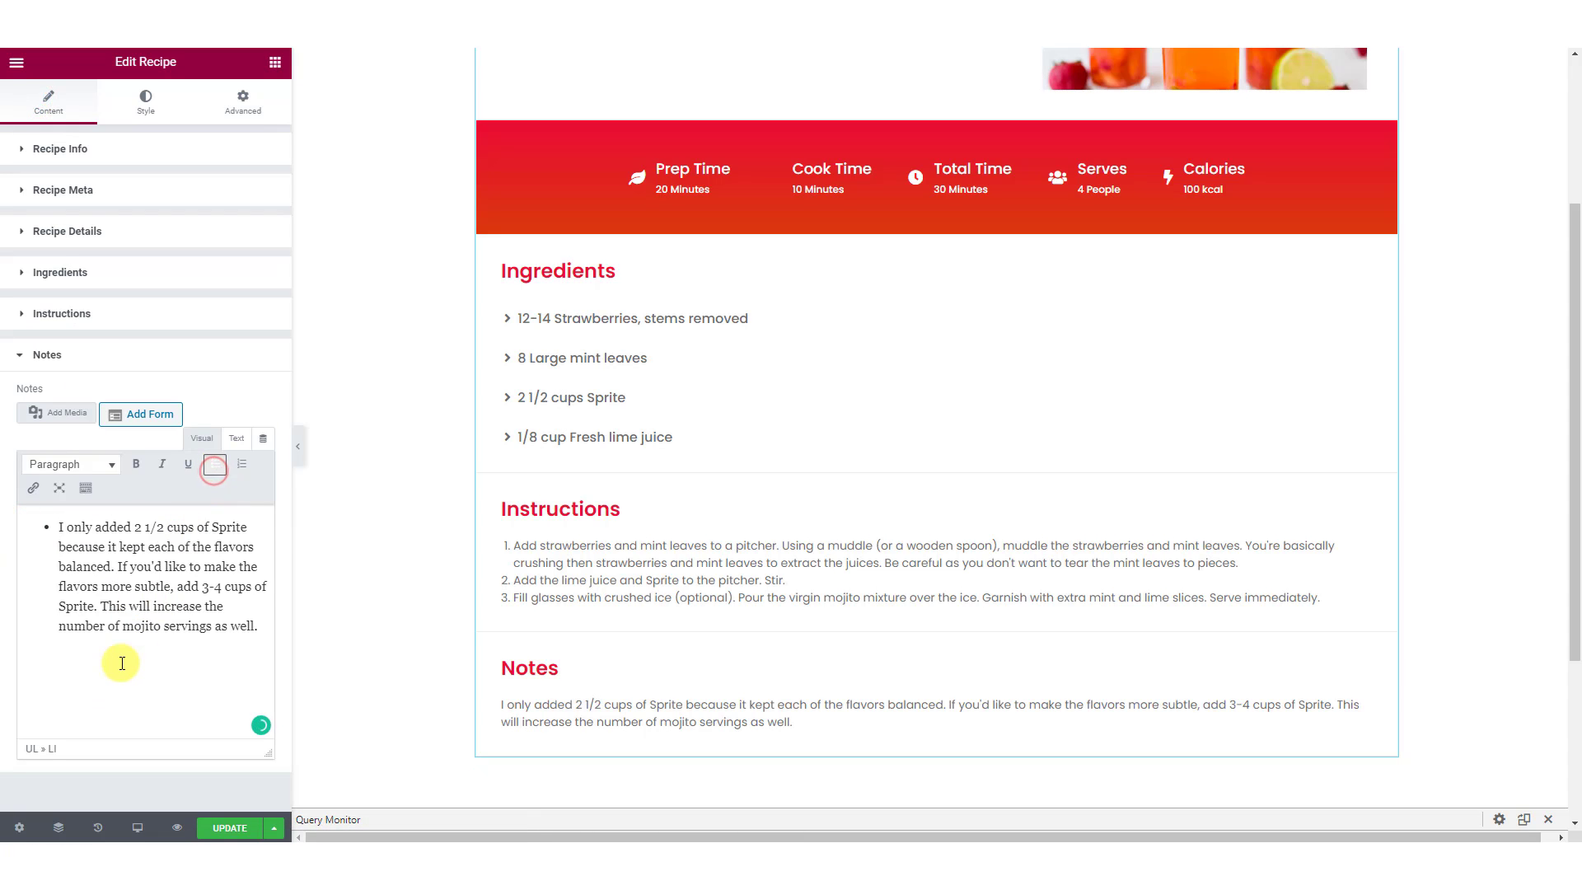
Preview the page changes and check the styled recipe down to its notes
left_click(174, 797)
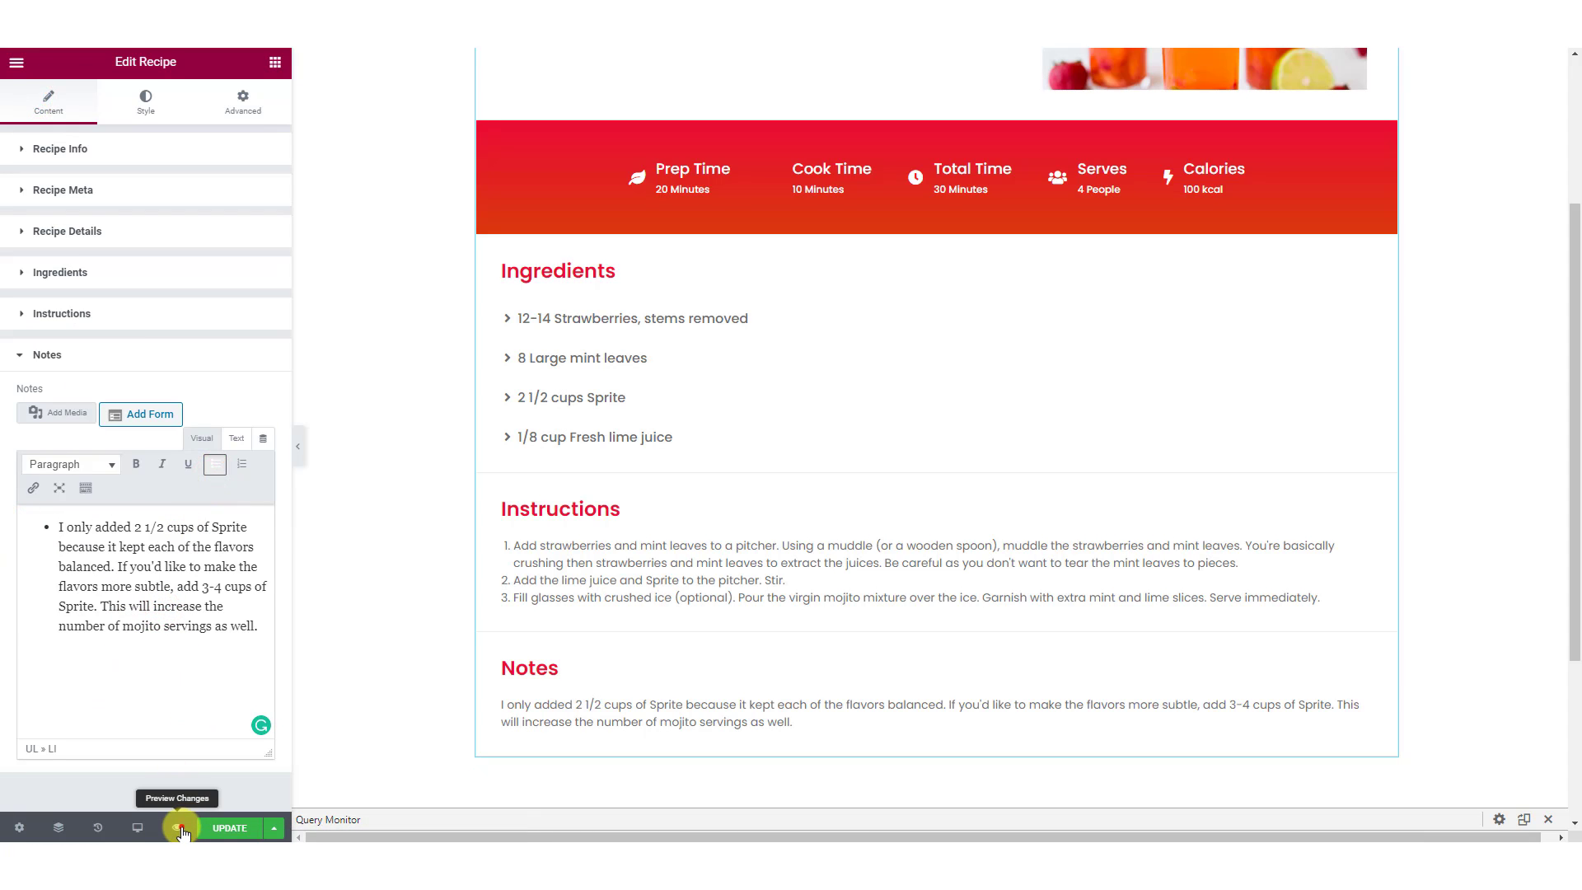
left_click(177, 827)
scroll(276, 590, "down", 3)
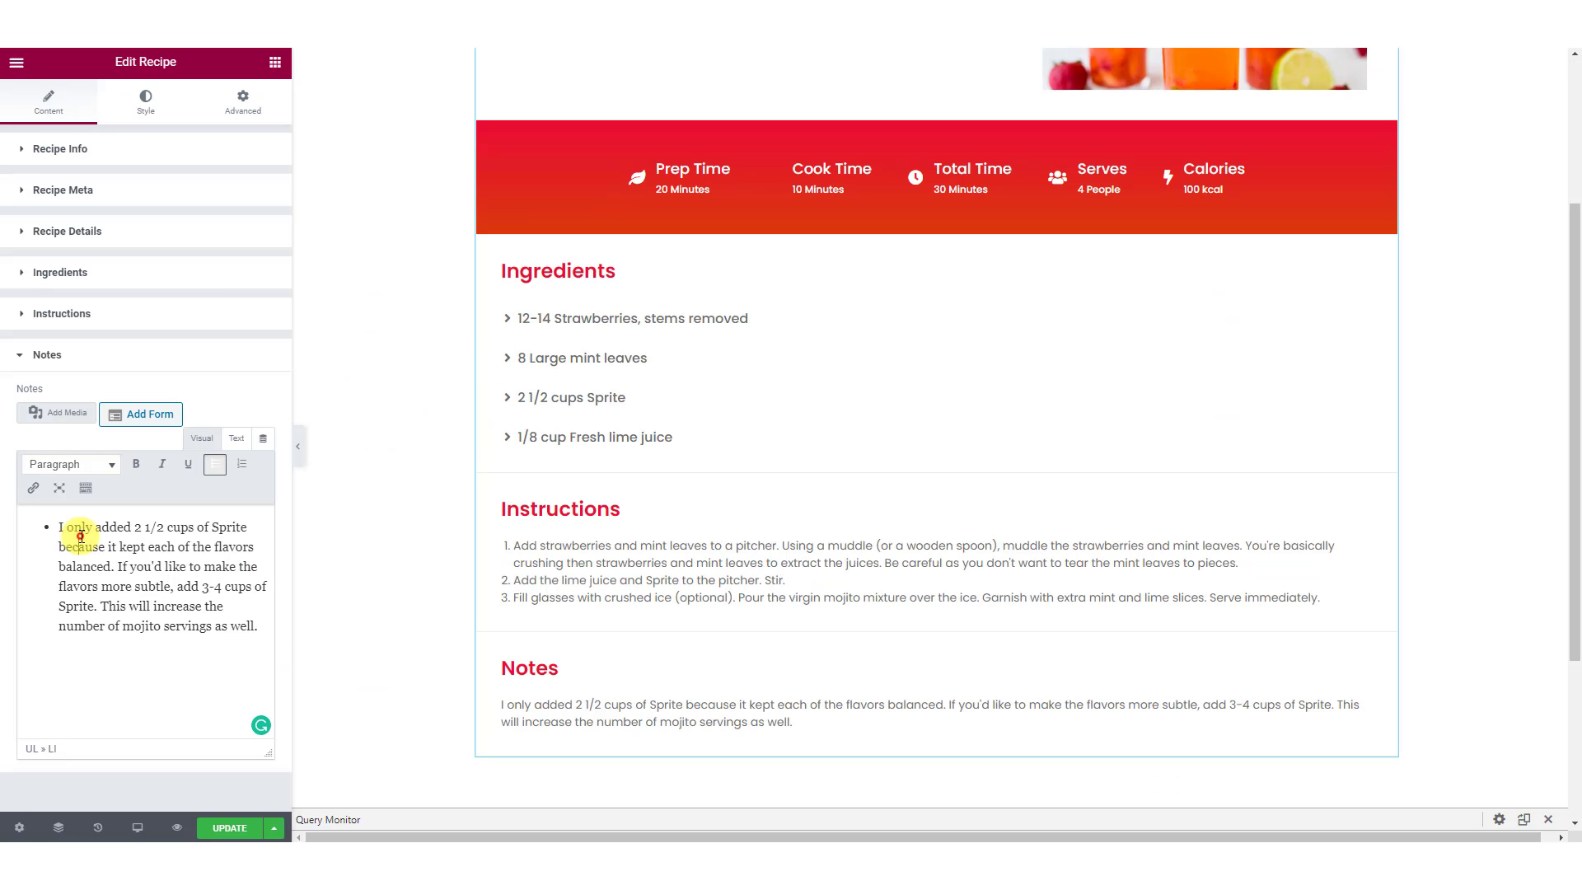
Delete the leading "I" from the bulleted Notes text
left_click(62, 527)
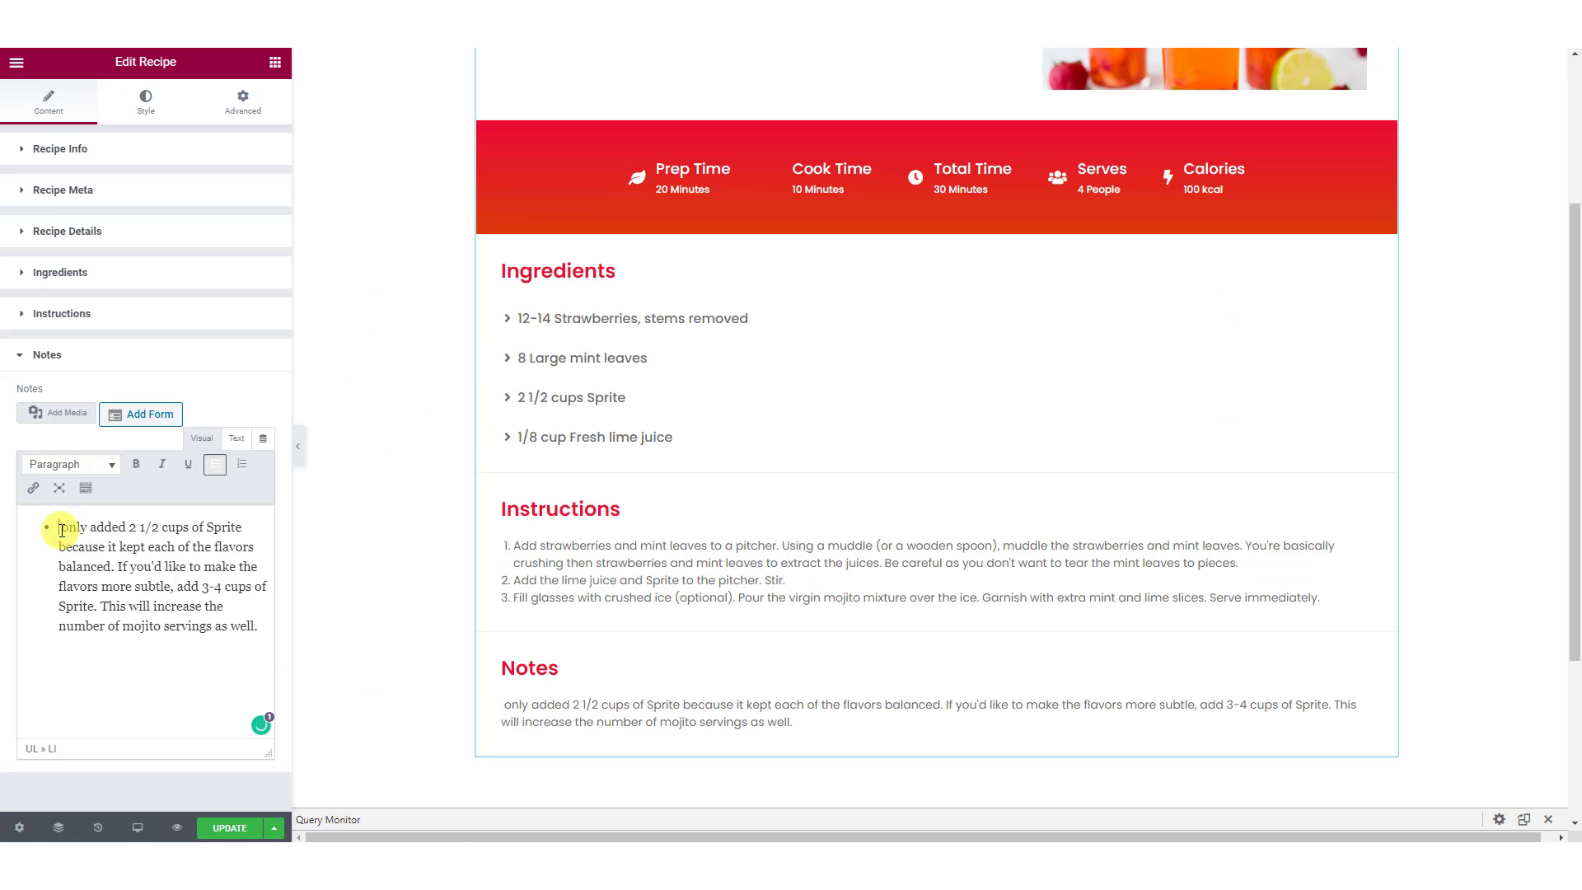